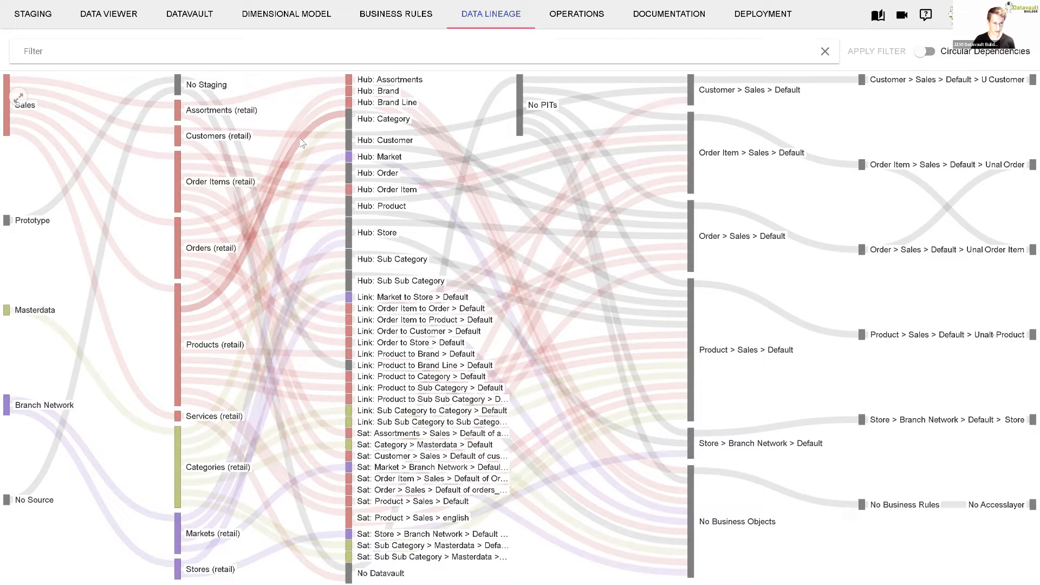
- Load the shared Sales bookmark on the Datavault canvas and place the orders satellite above the Order hub
left_click(192, 14)
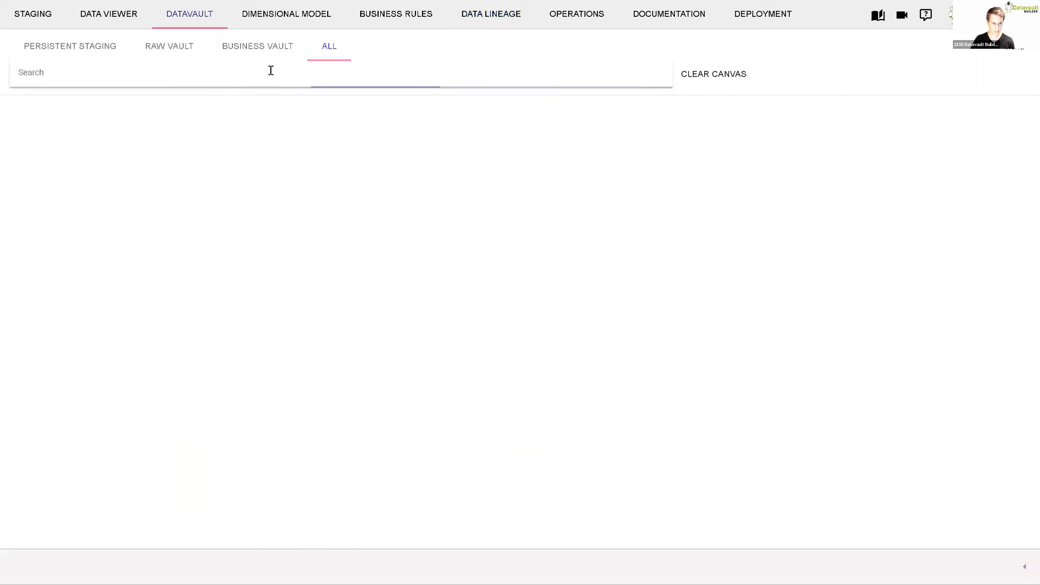
left_click(1017, 56)
mouse_move(922, 124)
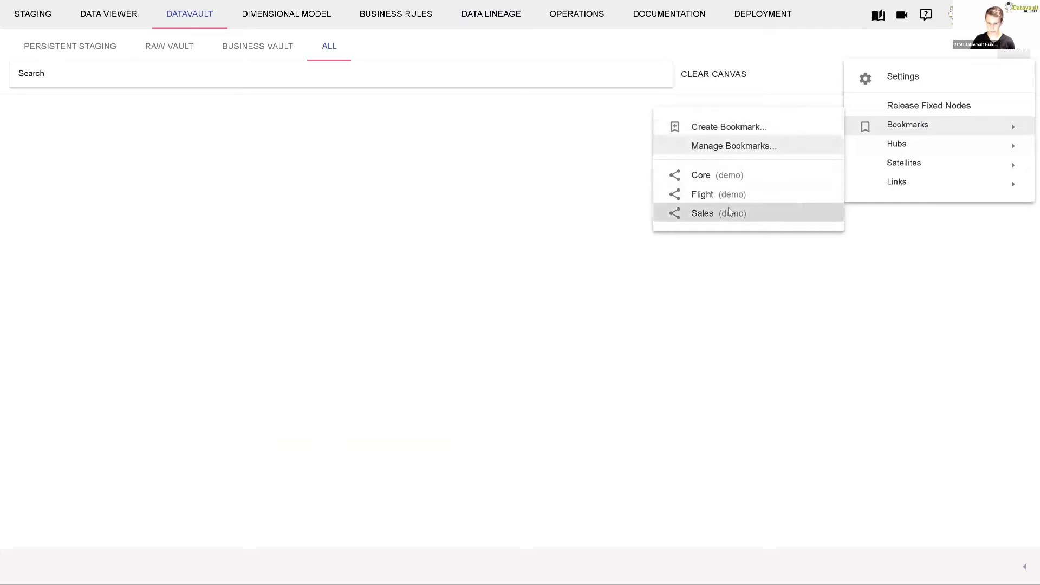
left_click(729, 213)
left_click_drag(427, 361, 401, 241)
- Highlight the model elements fed by the Branch Network, Masterdata and Sales source systems one after another
left_click(38, 111)
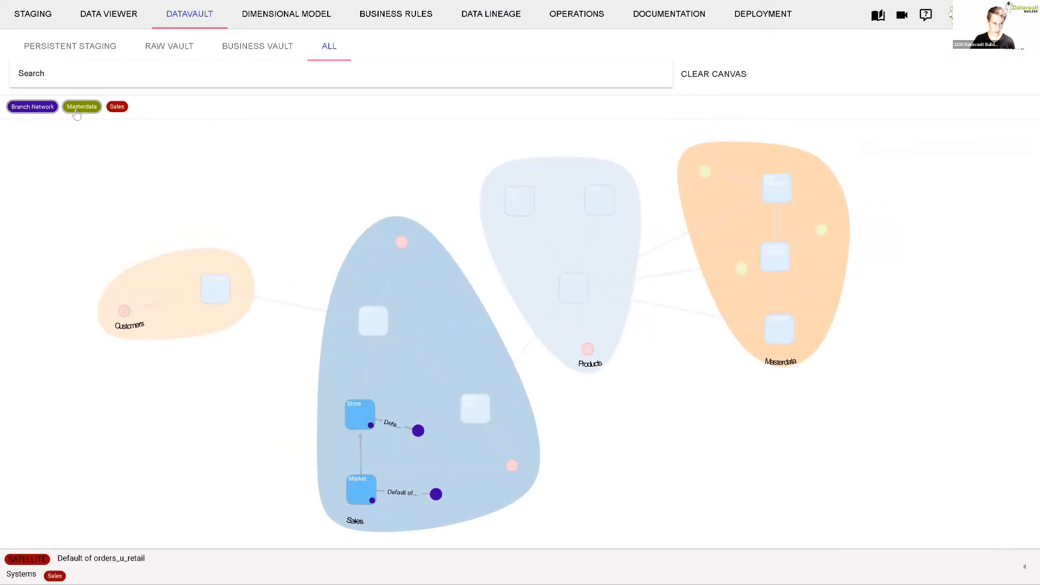
left_click(81, 106)
left_click(117, 108)
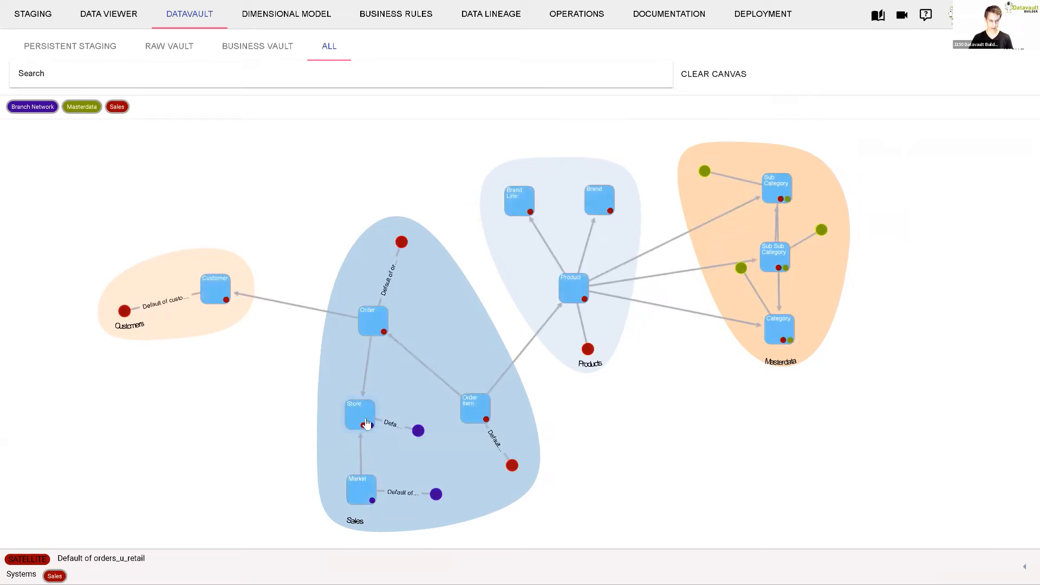
- Rearrange the Store hub in the Sales area and spread the category hubs and satellites apart in the Masterdata area
left_click_drag(365, 425, 355, 375)
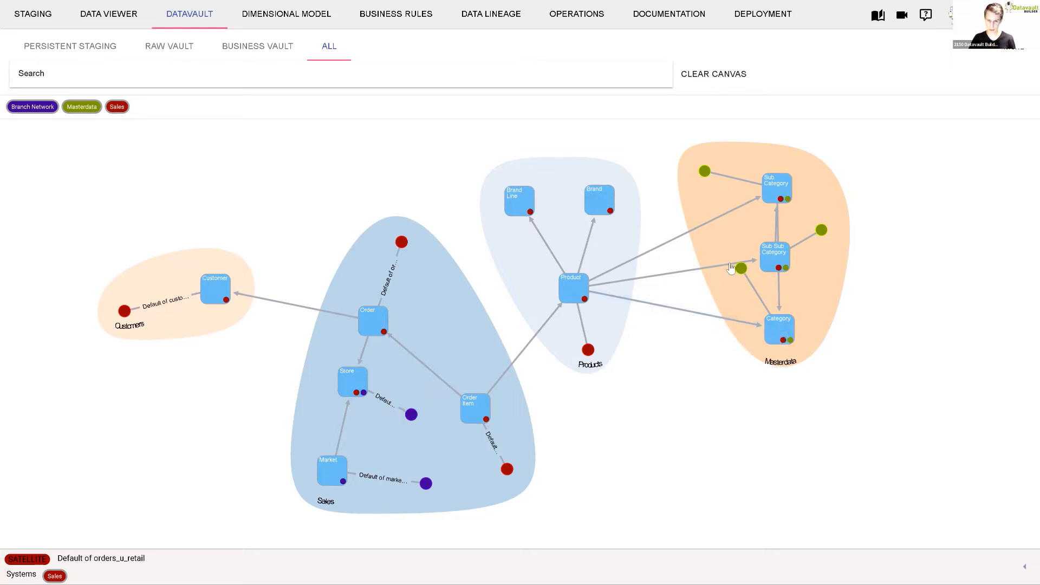
left_click_drag(822, 232, 828, 229)
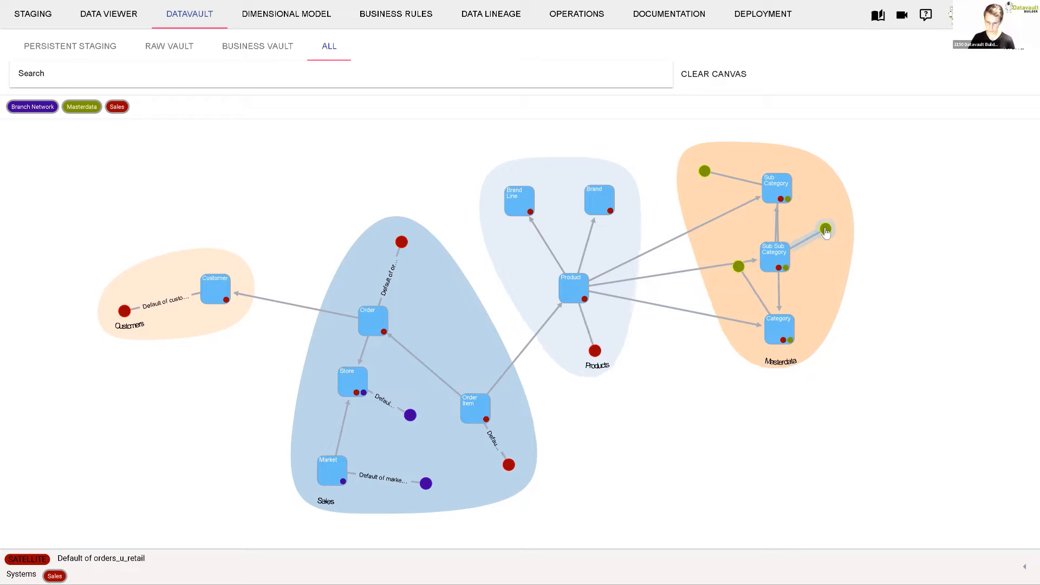
left_click_drag(781, 195, 788, 188)
left_click_drag(766, 262, 855, 287)
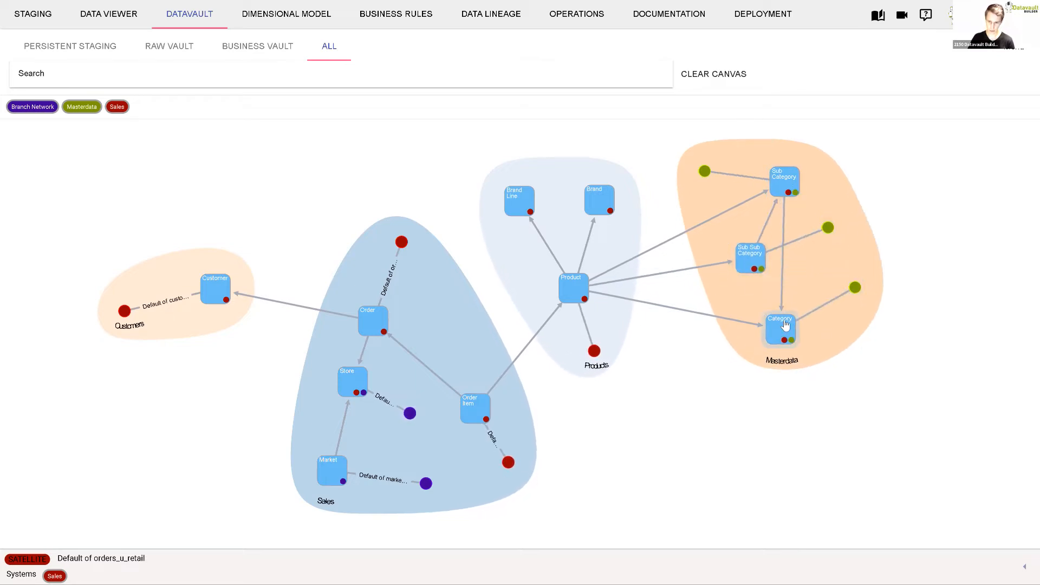
- Compare the elements supplied by Masterdata with those supplied by Sales by highlighting each source system
left_click(87, 108)
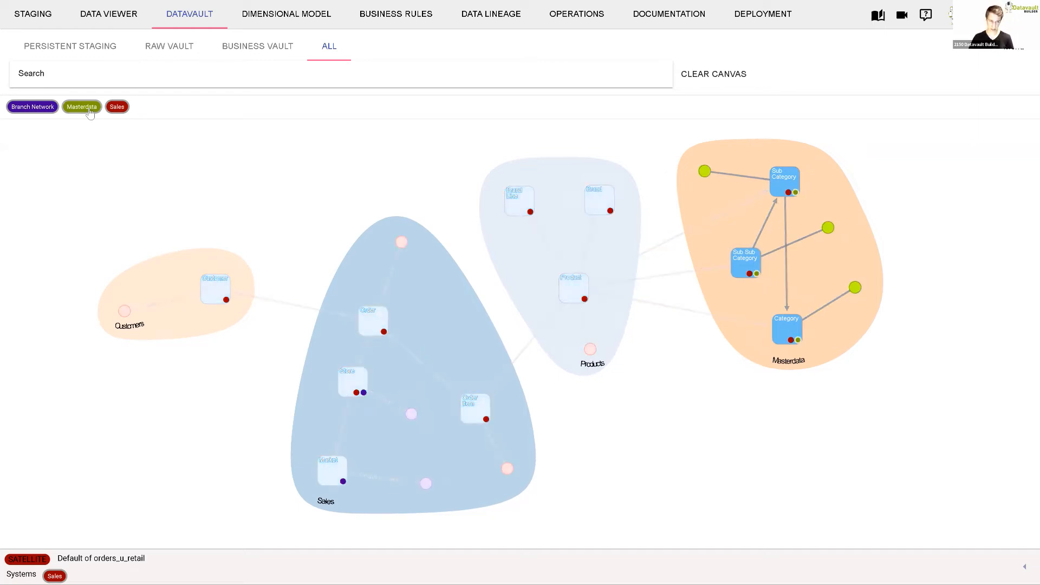
left_click(118, 109)
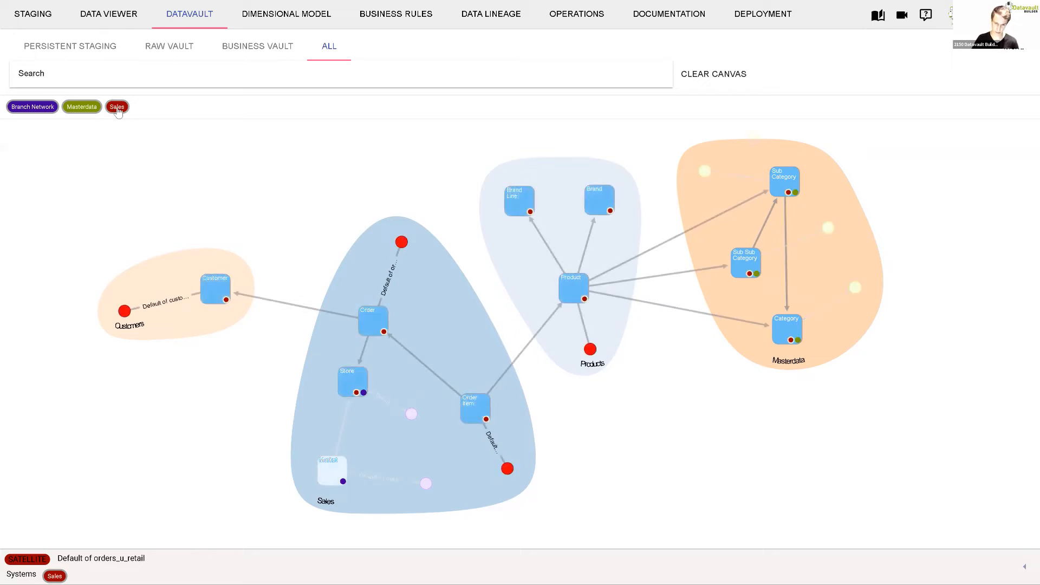
left_click(97, 108)
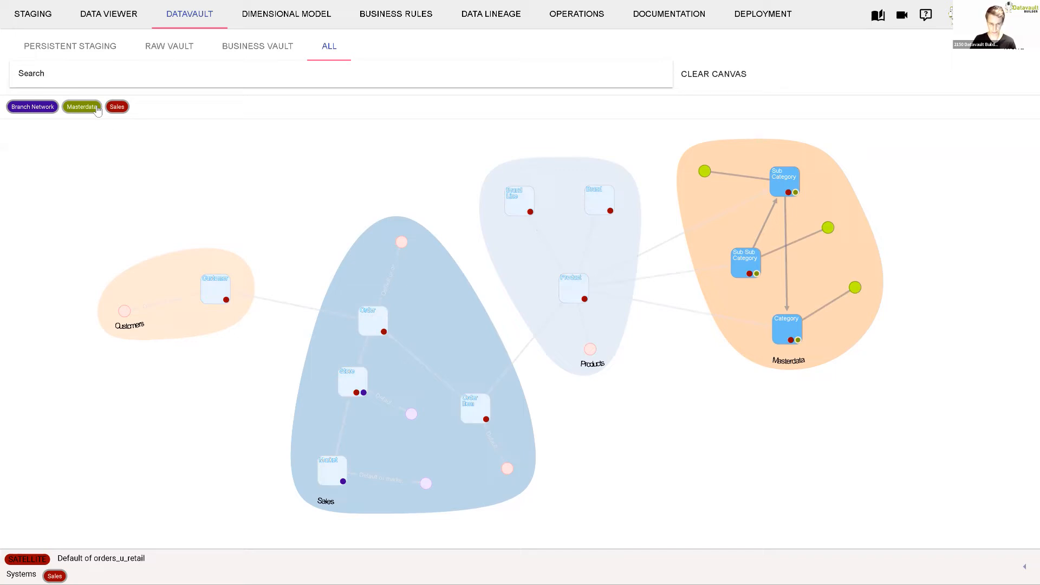
- Review the staging tables and the data lineage diagram, ending back on the Datavault model
left_click(33, 15)
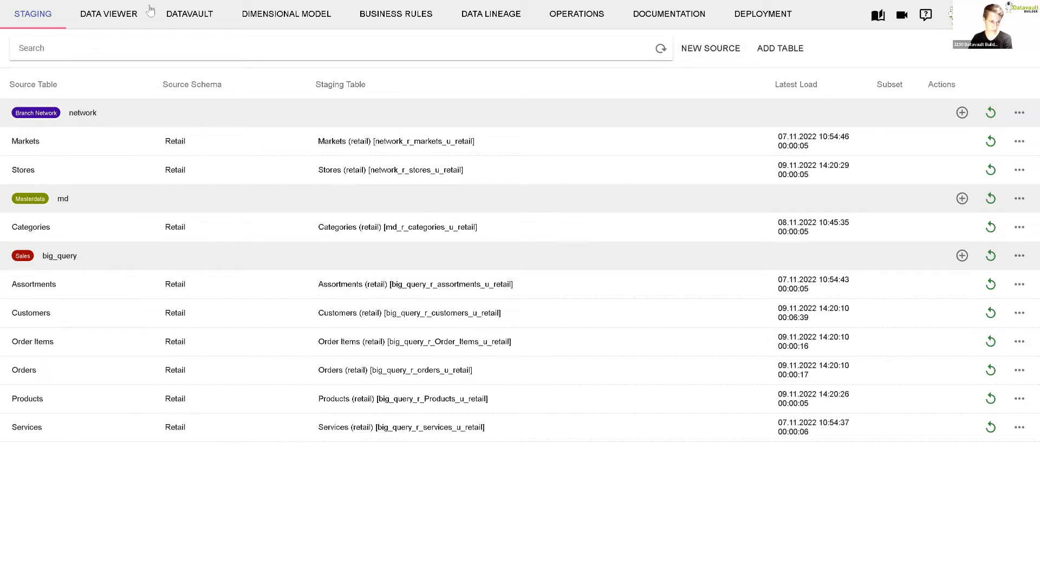
left_click(201, 15)
left_click(490, 15)
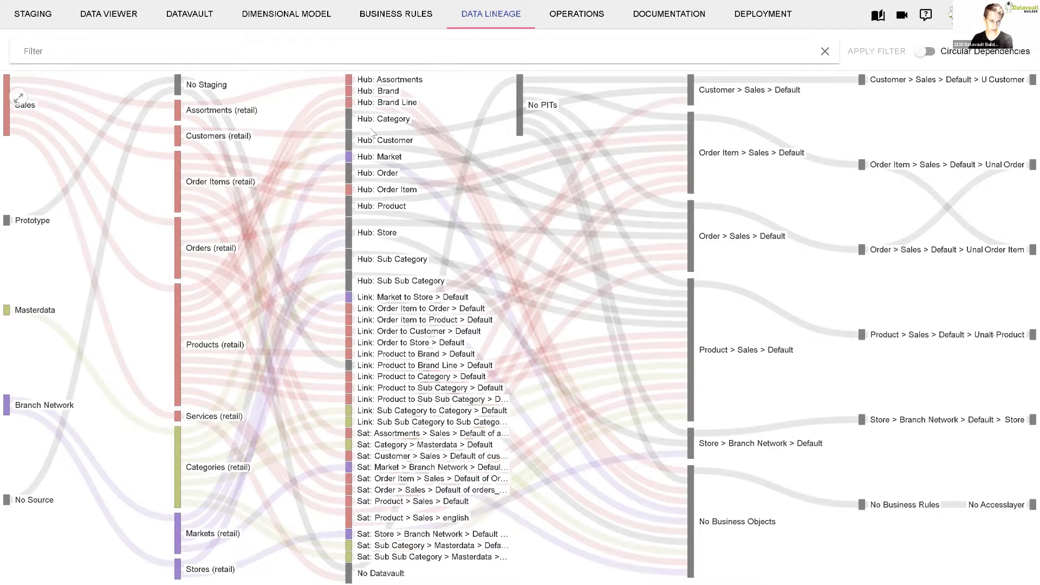
left_click(197, 19)
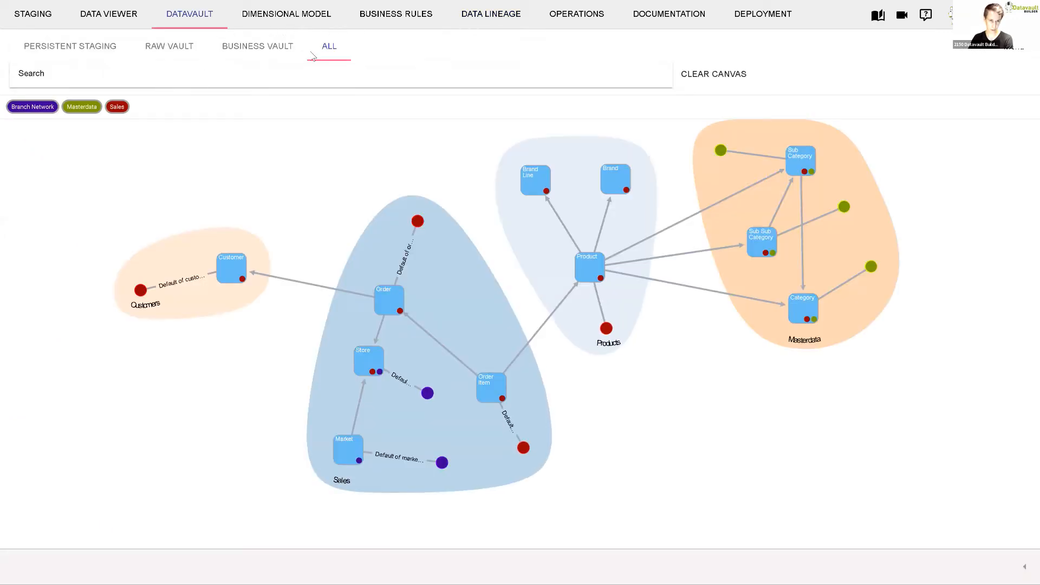
- Open the Order Item business object in the dimensional model and preview the data of its business object columns
left_click(303, 23)
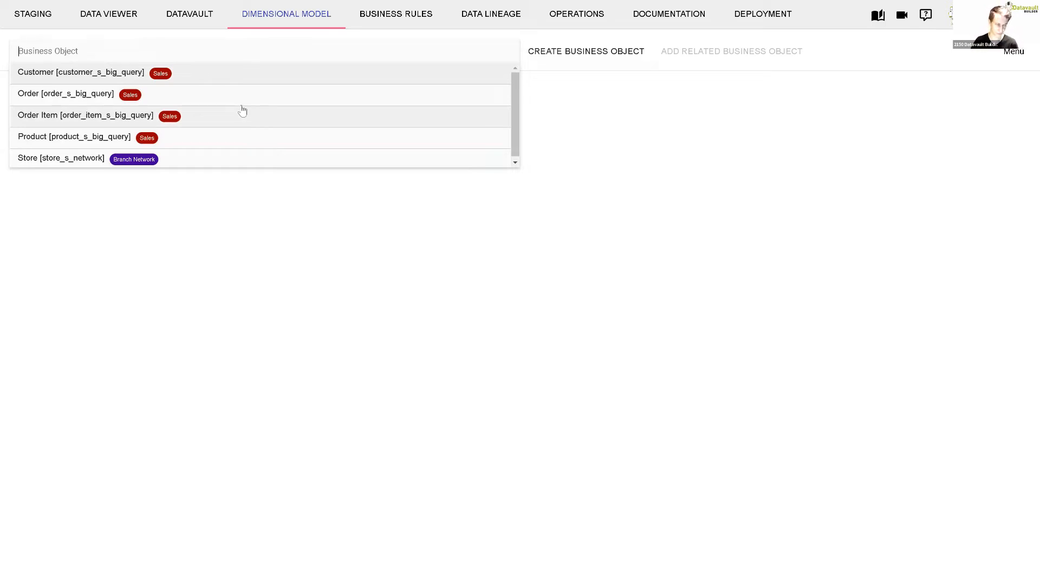
left_click(85, 115)
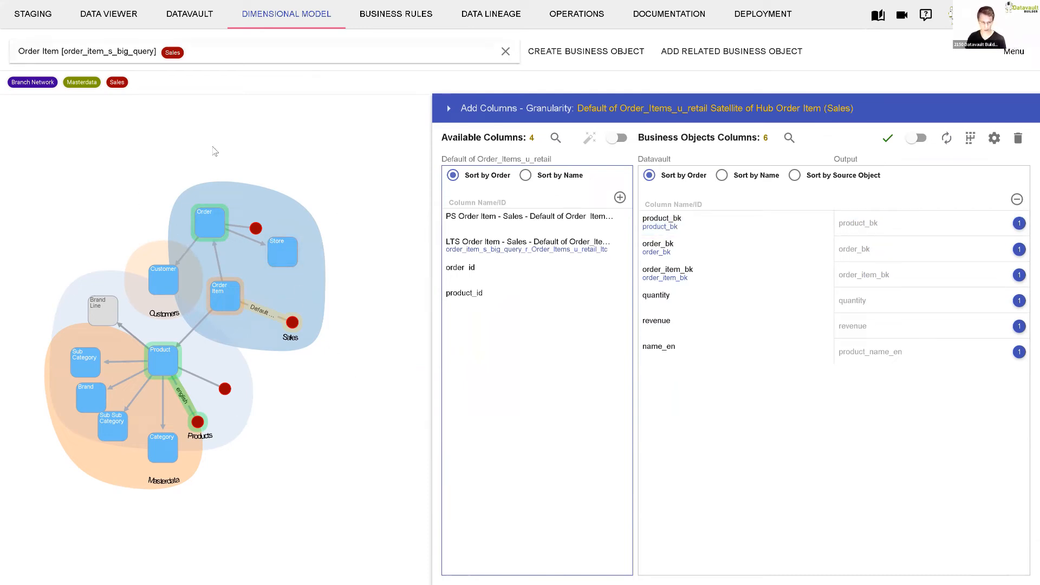
left_click(790, 138)
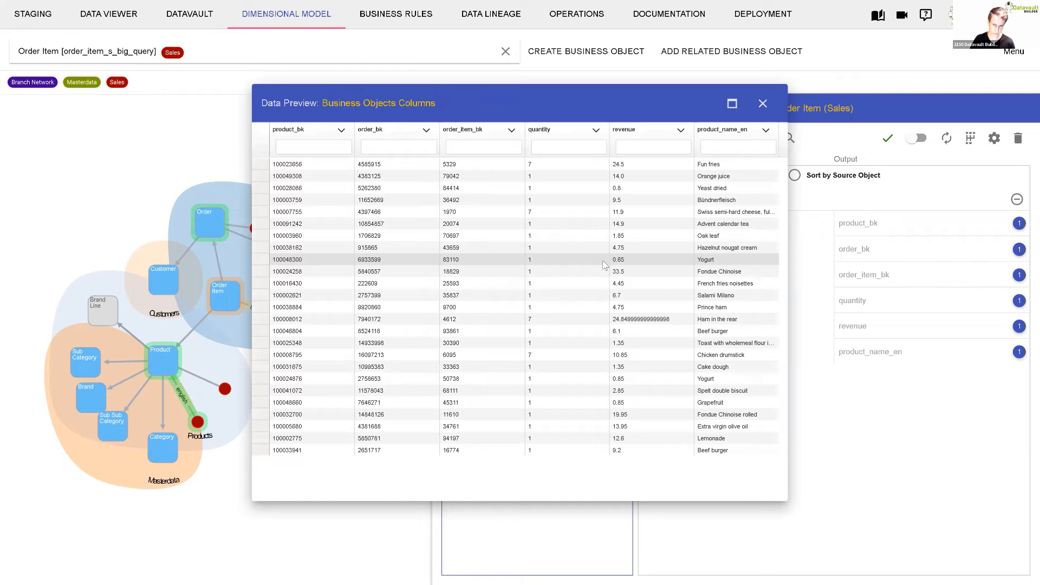
left_click(763, 104)
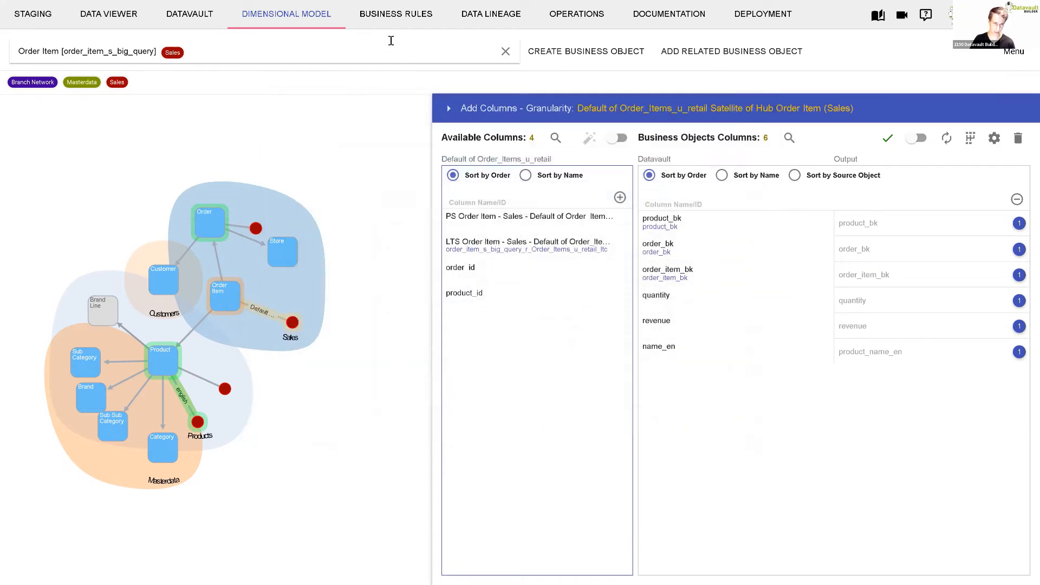
- Open the Product business object's Unaltered default ruleset and highlight the column list in its SELECT statement
left_click(400, 15)
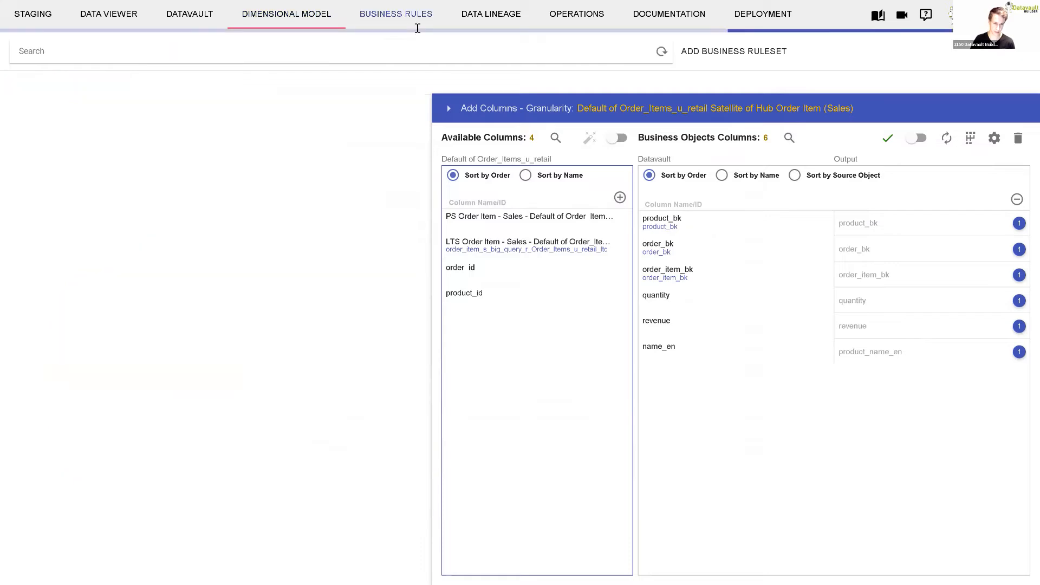
left_click(38, 347)
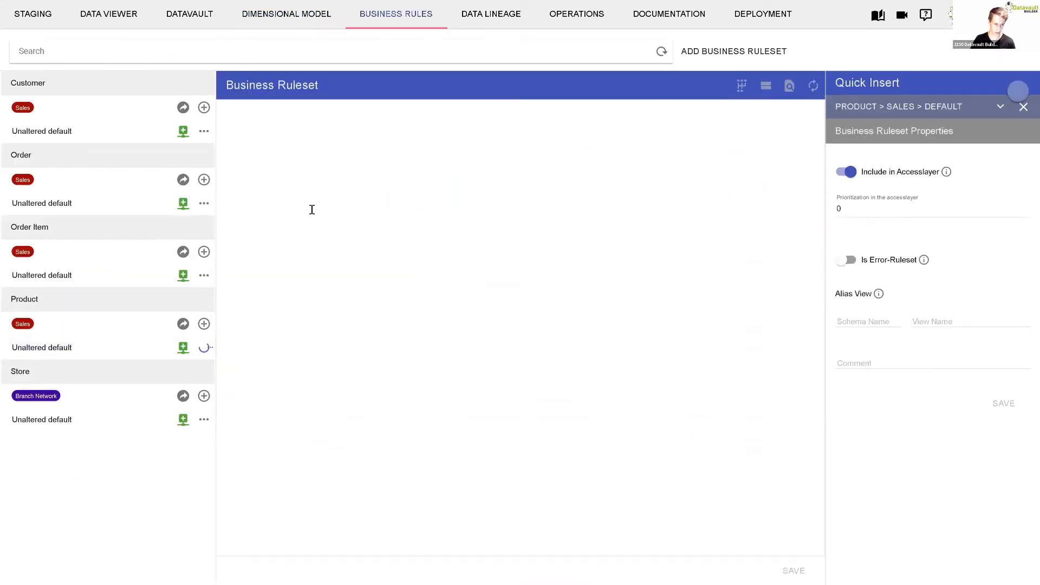
left_click_drag(312, 139, 575, 271)
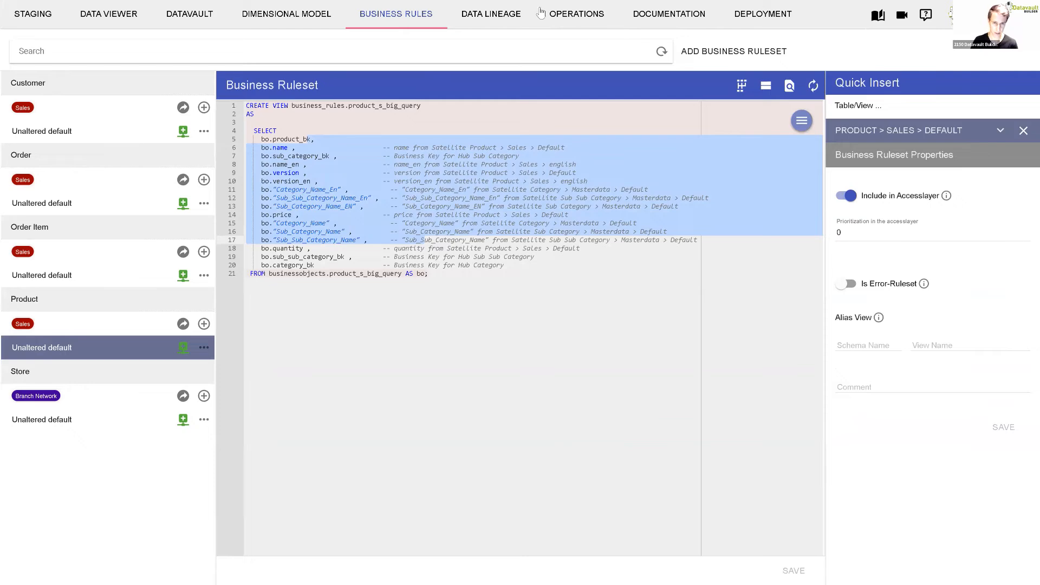
- Inspect the default Masterdata job and the default Branch Network job in Operations, collapsing the job properties to see the whole load flow
left_click(575, 16)
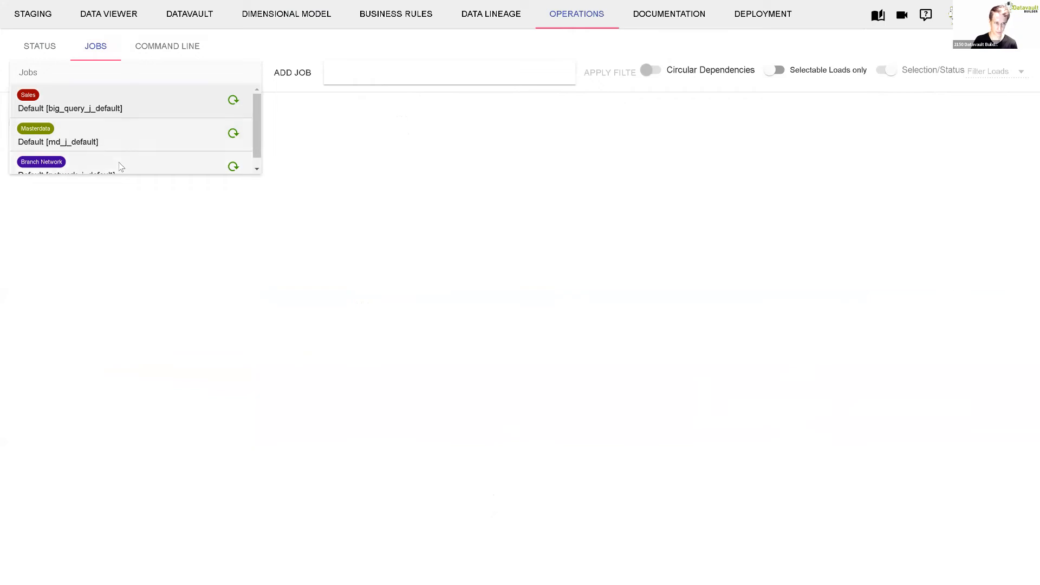
left_click(122, 139)
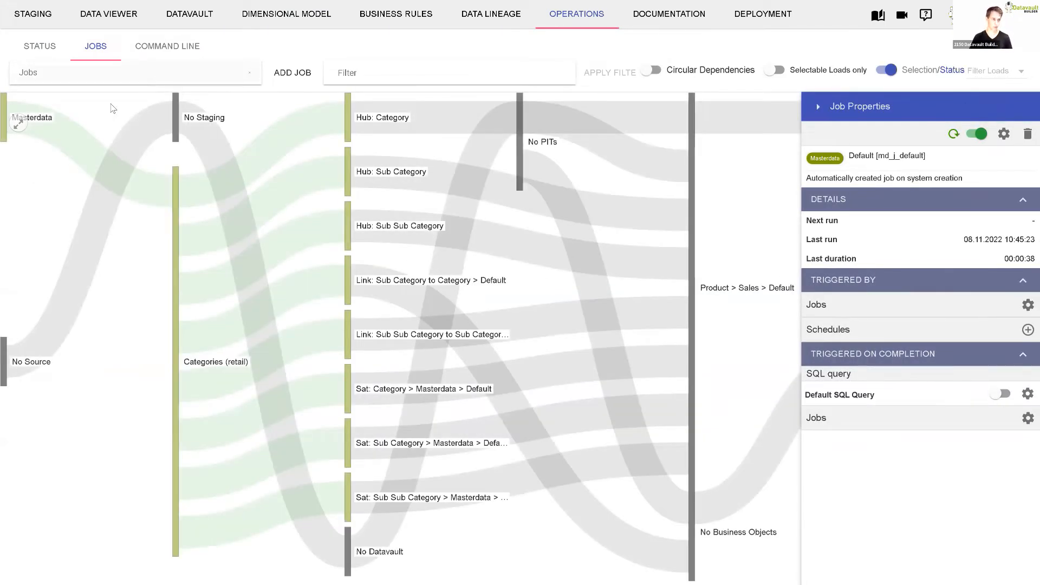
left_click(103, 75)
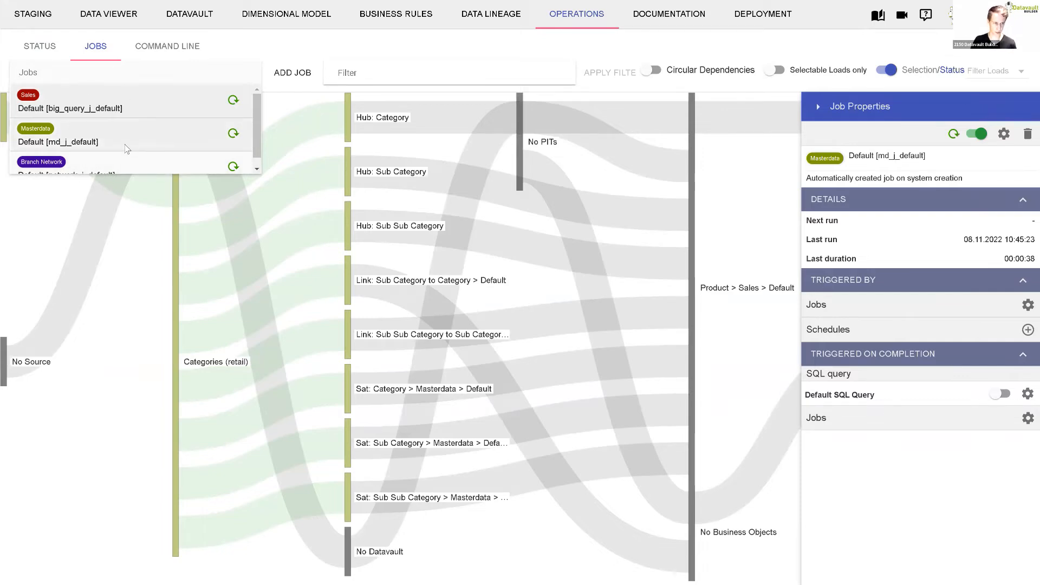
left_click(96, 165)
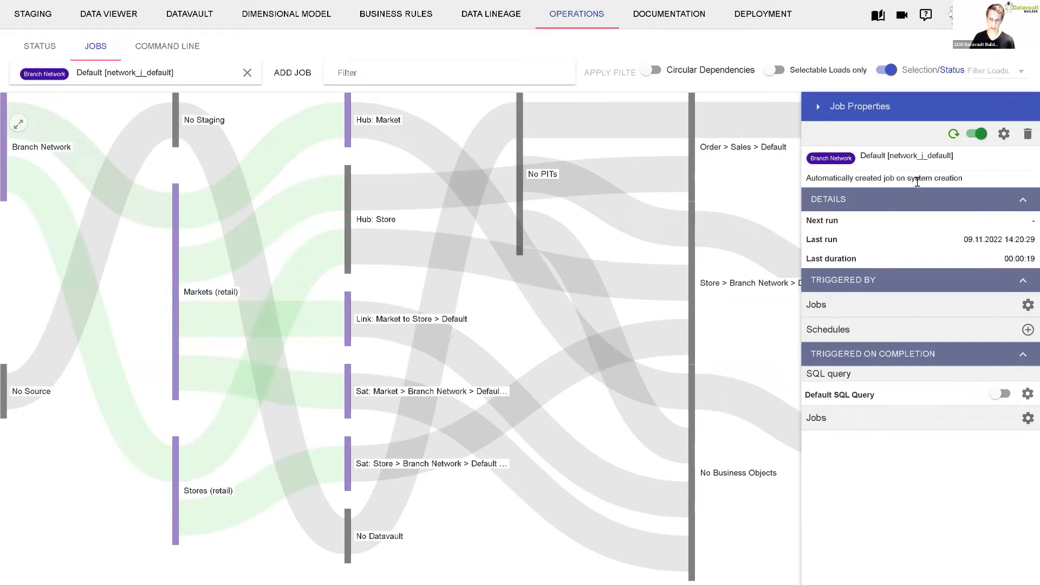
left_click(954, 134)
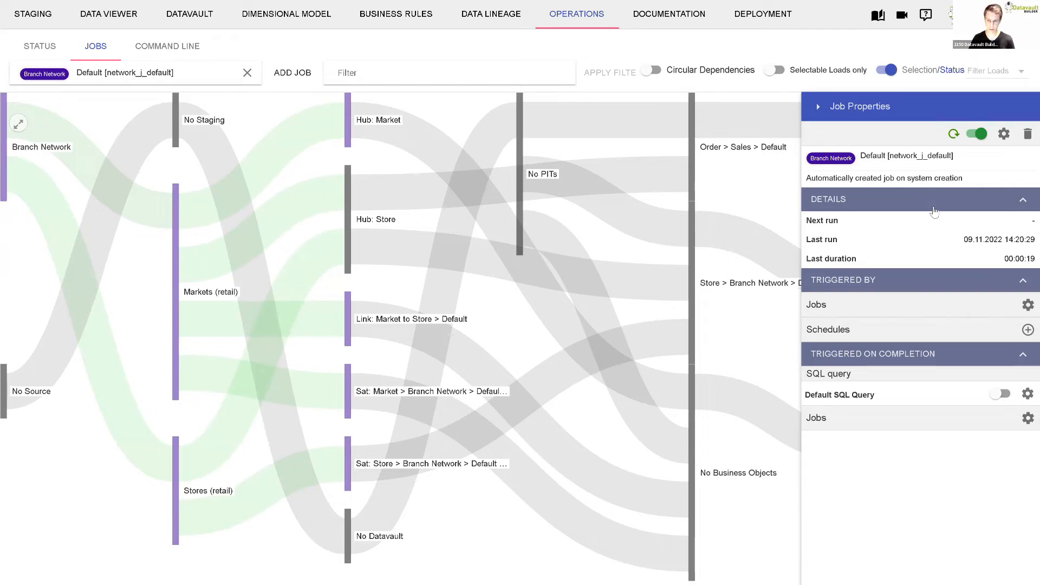
left_click(822, 107)
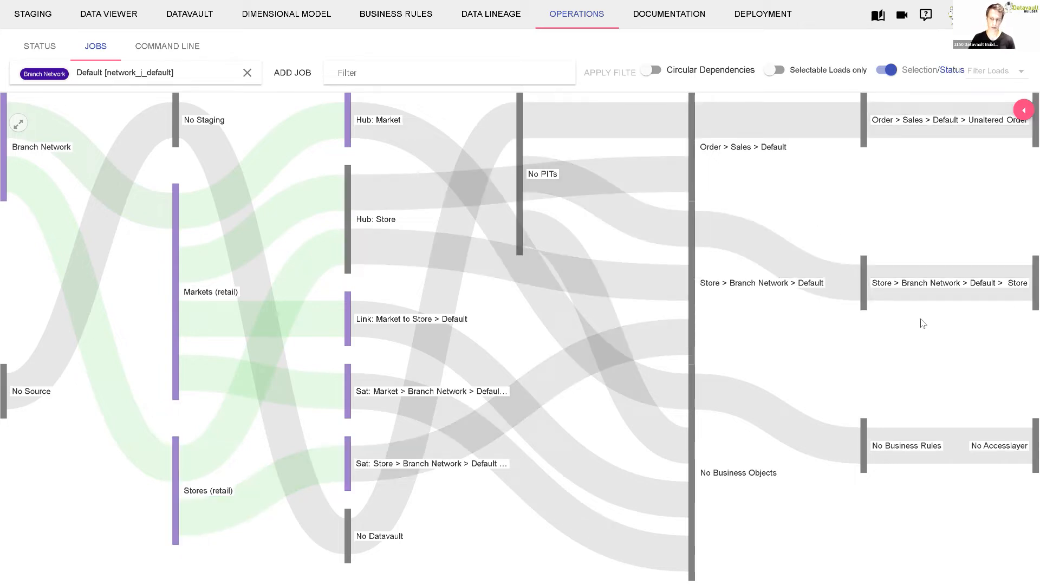
- Browse the generated documentation, covering the hub details, satellites, links and the hubs by subject area
left_click(684, 20)
scroll(577, 252, "down", 10)
scroll(578, 251, "down", 20)
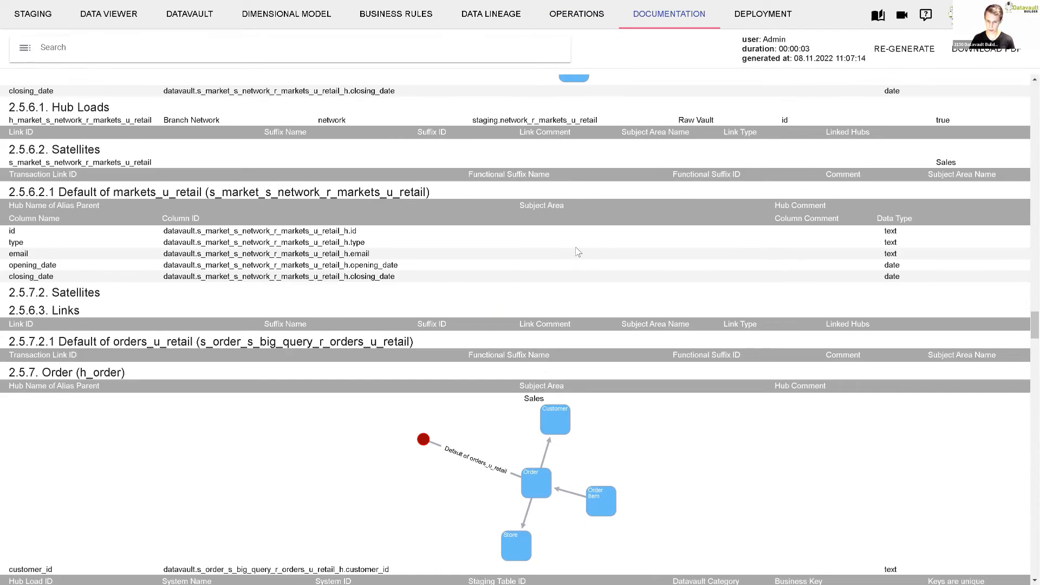
scroll(578, 251, "up", 12)
scroll(578, 251, "up", 12)
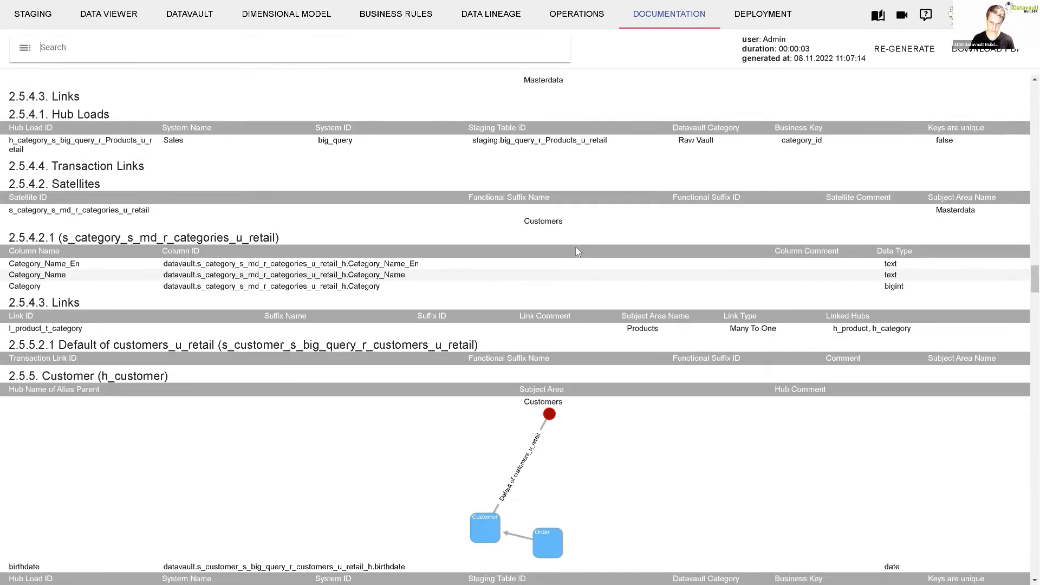
scroll(578, 251, "up", 9)
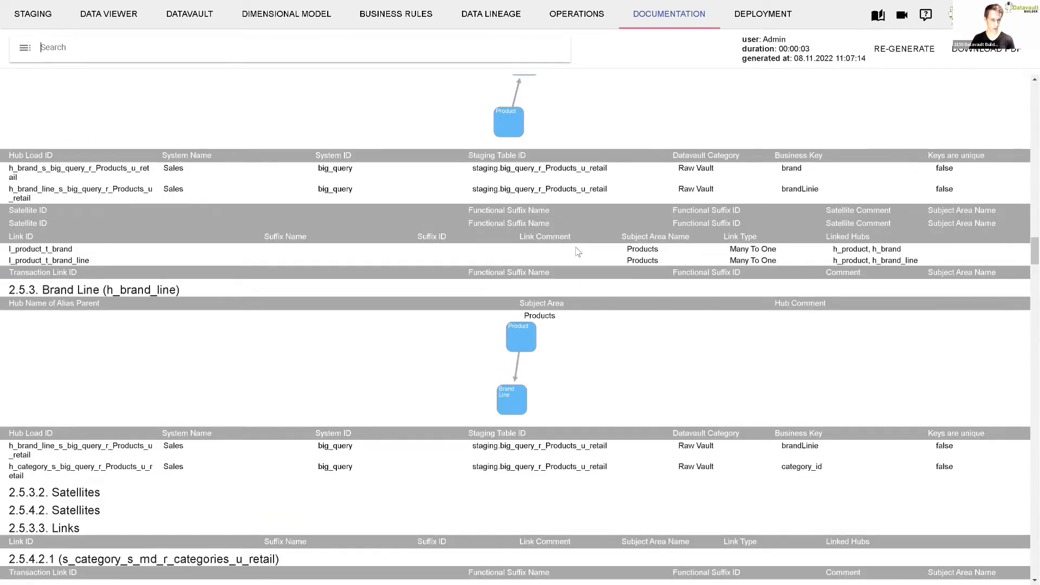
scroll(578, 251, "up", 15)
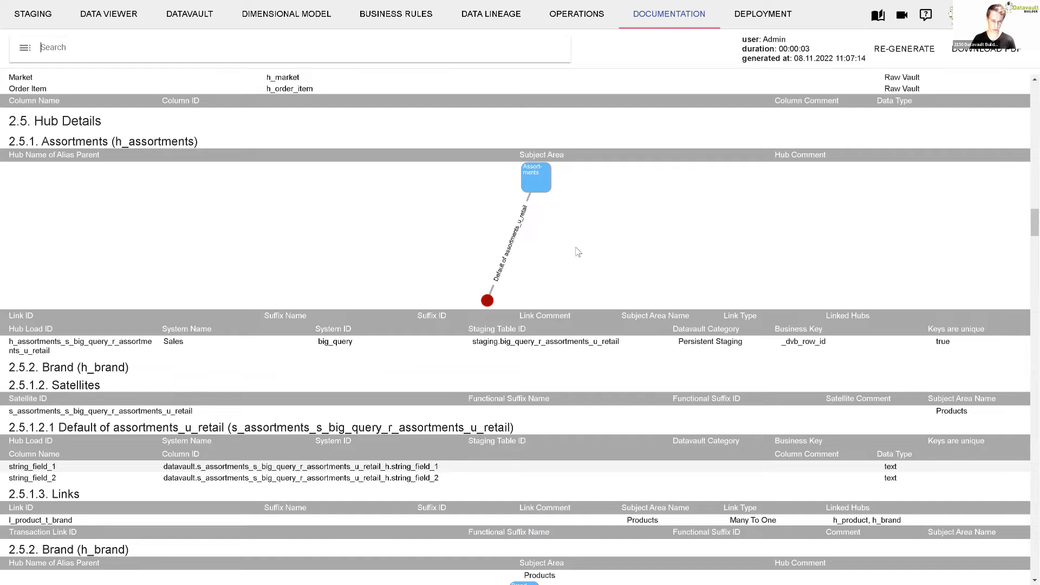
scroll(578, 252, "up", 3)
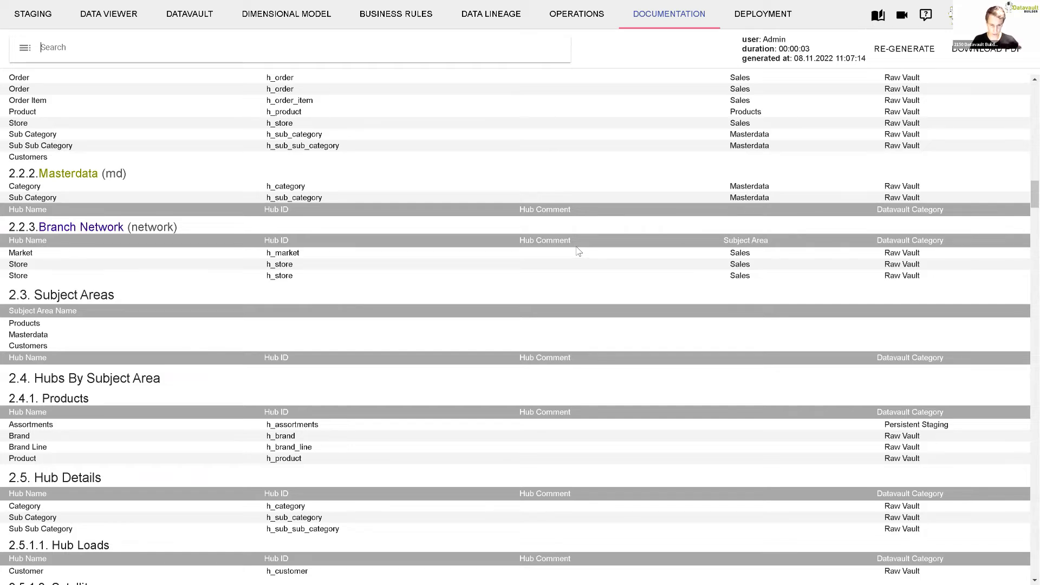
- Compare an empty model with the local environment for deployment and enlarge the list of differing objects
left_click(747, 17)
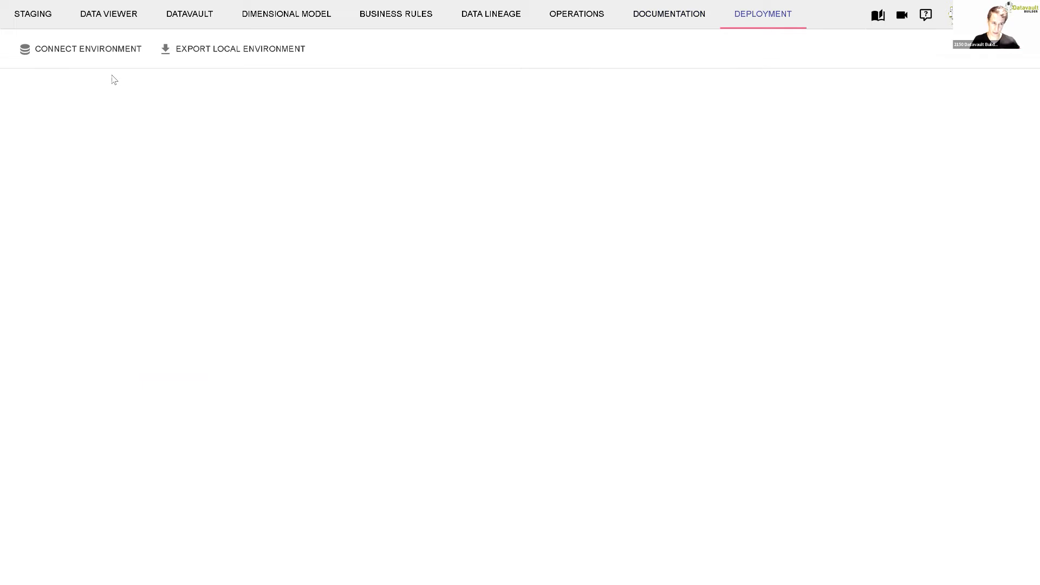
left_click(86, 49)
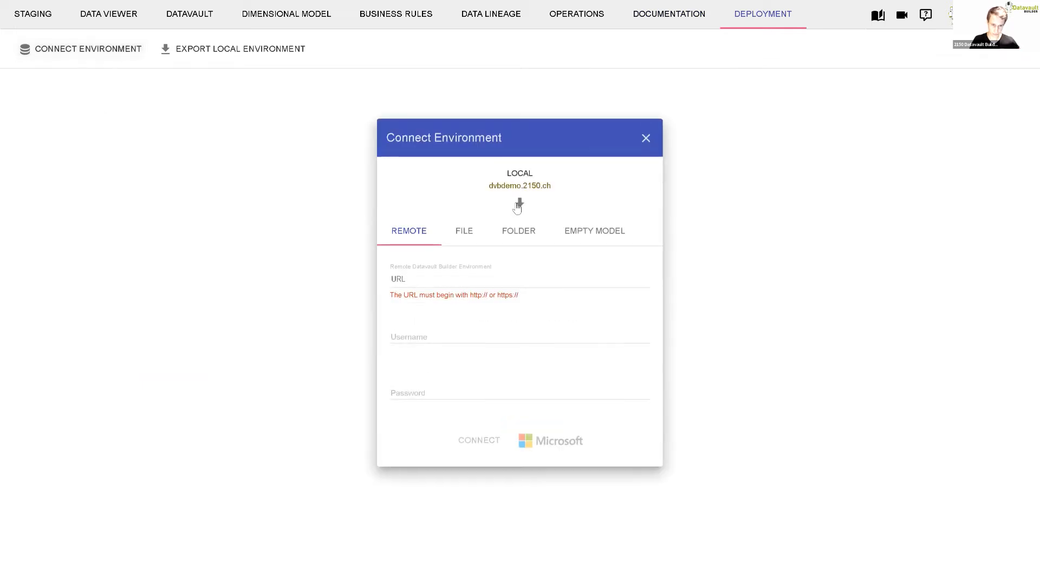
left_click(587, 233)
left_click(518, 356)
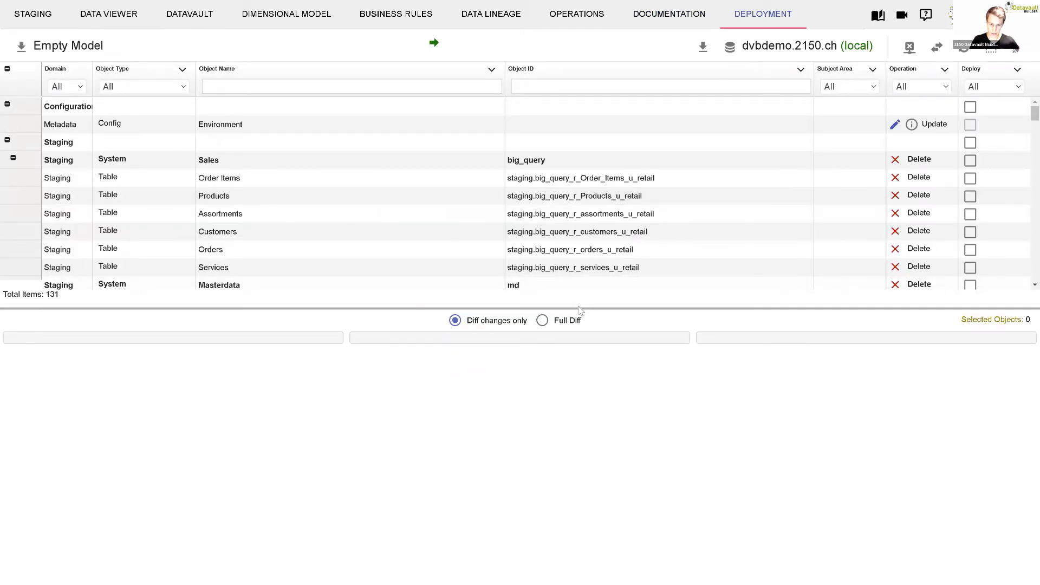
left_click_drag(575, 308, 576, 485)
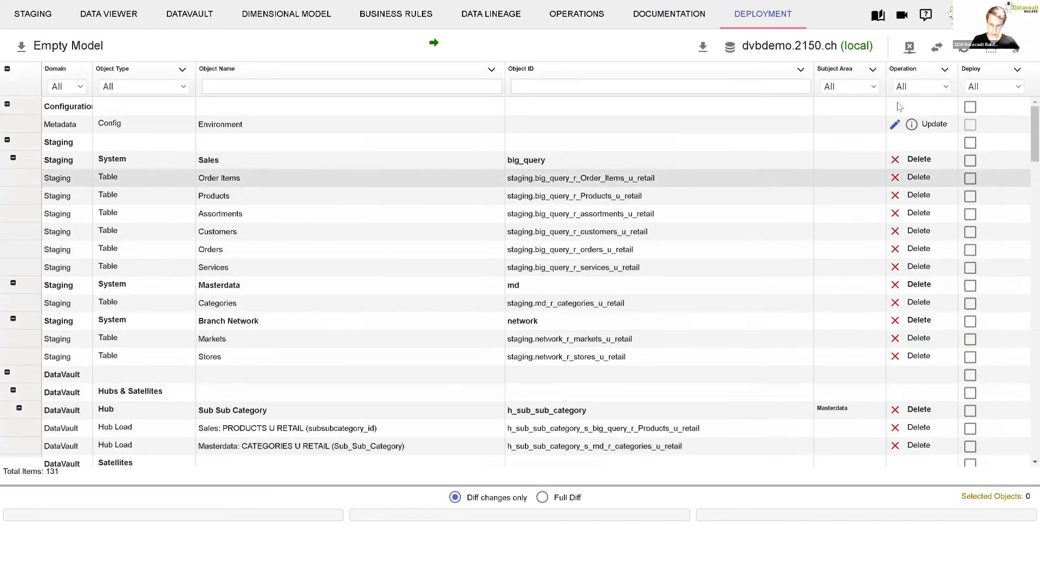
- Reverse the deployment comparison so the local environment is compared against the empty model, and view the complete data lineage
left_click(938, 48)
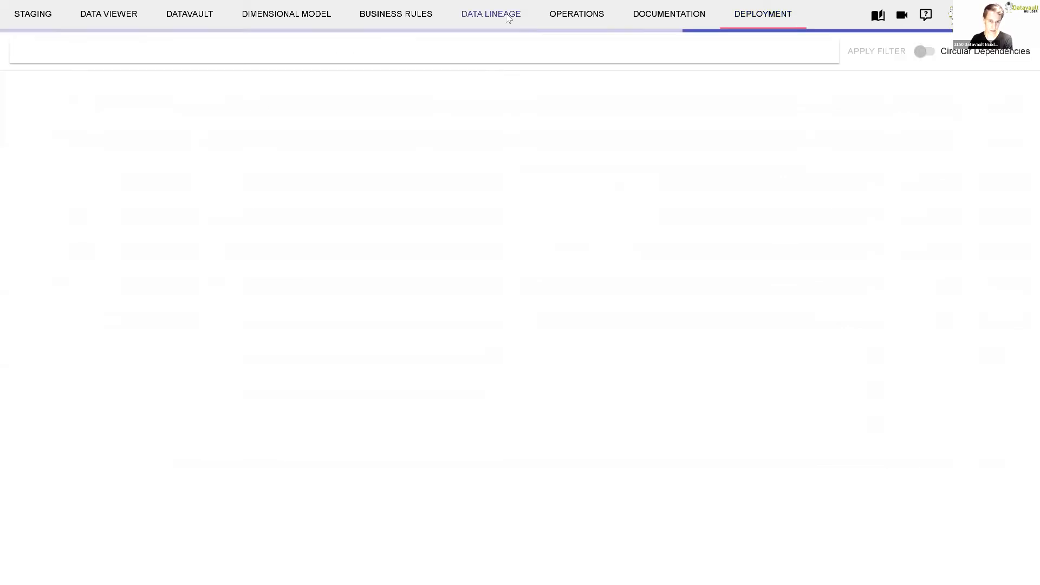
left_click(507, 18)
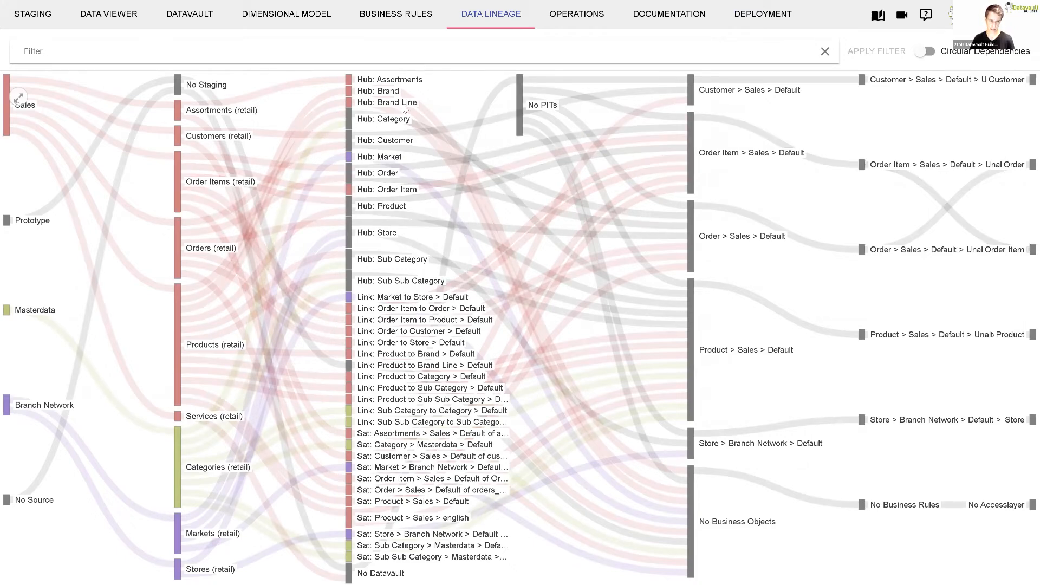
- Load the Order Item access layer table (accesslayer.order_item) in the Data Viewer
left_click(114, 15)
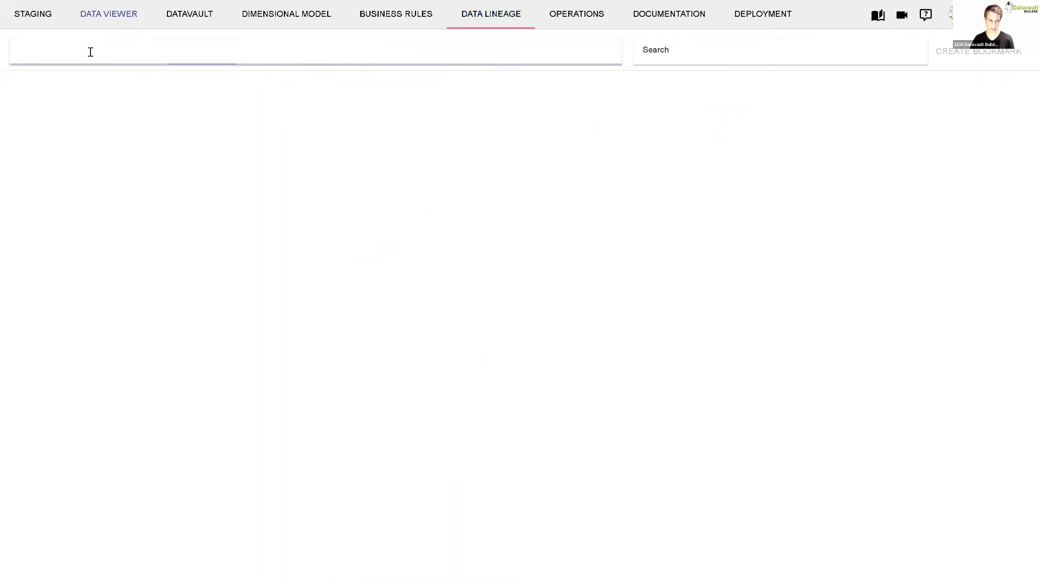
left_click(91, 52)
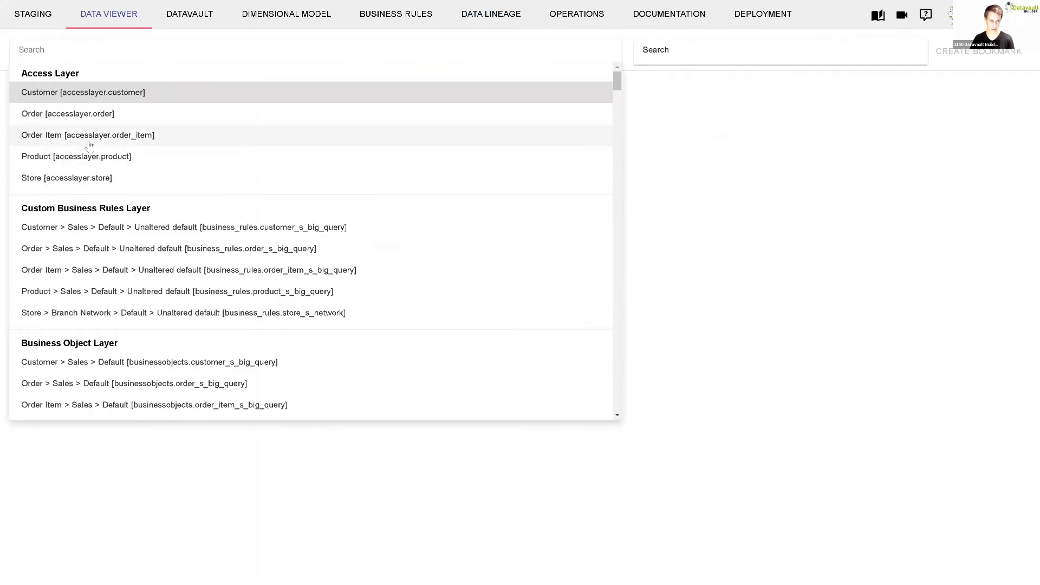
left_click(108, 135)
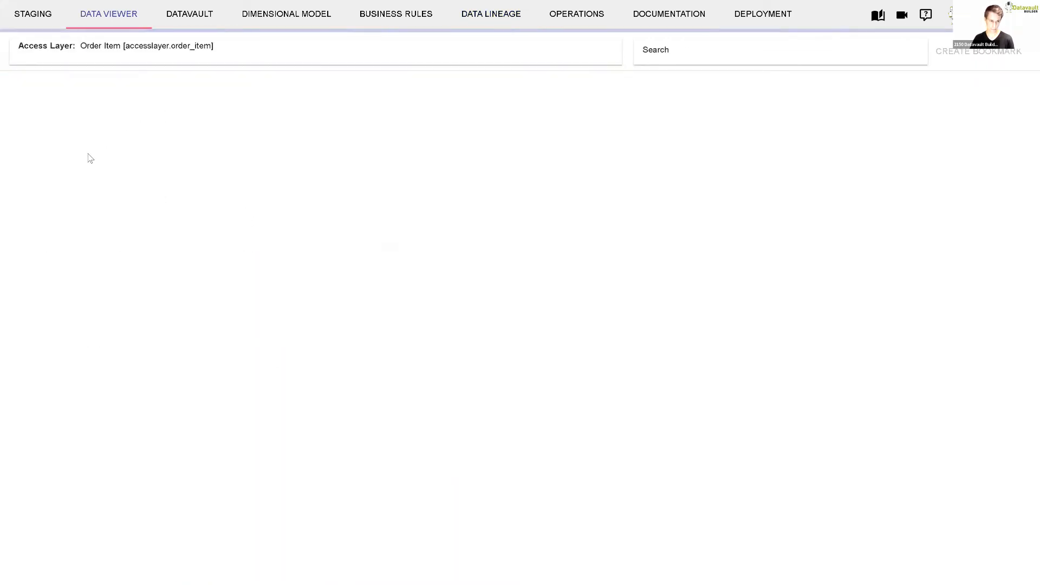
- Display the Order Item data as a treemap of the sum of quantity, grouped by product_name_en
left_click(175, 86)
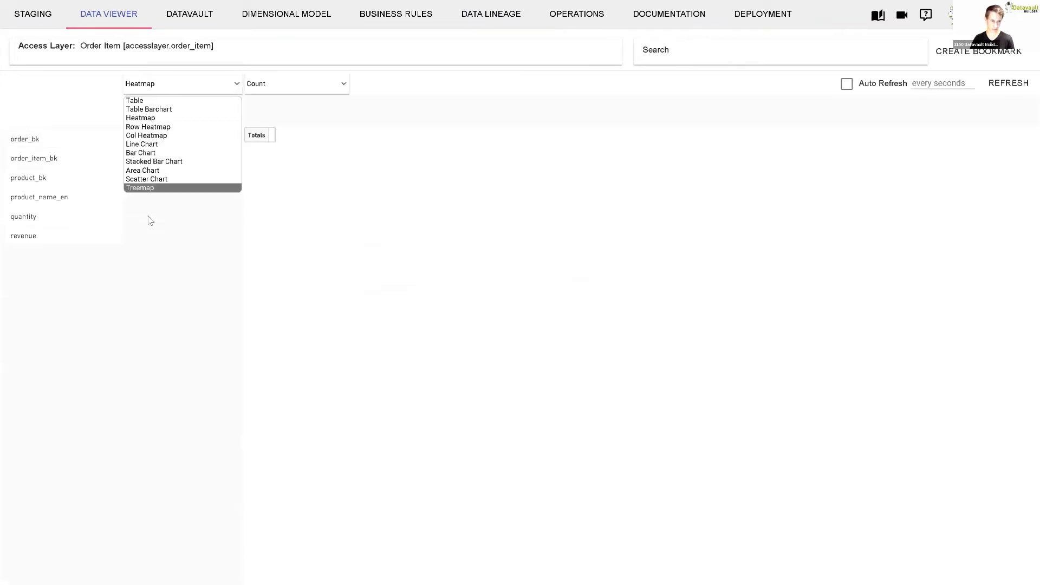
left_click(149, 188)
left_click(289, 84)
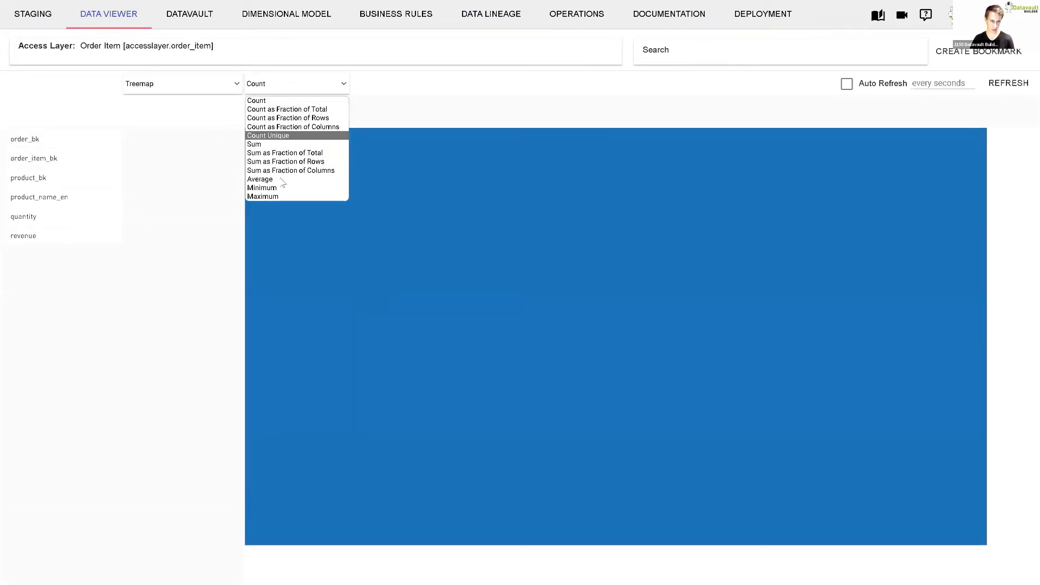
left_click(281, 144)
left_click(378, 87)
left_click(381, 87)
left_click(382, 87)
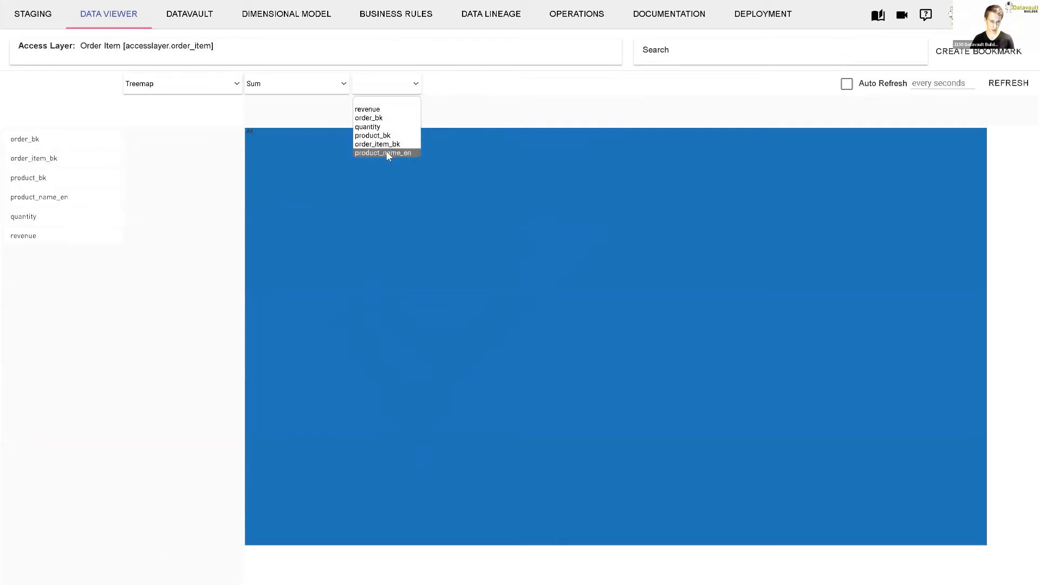
left_click(379, 126)
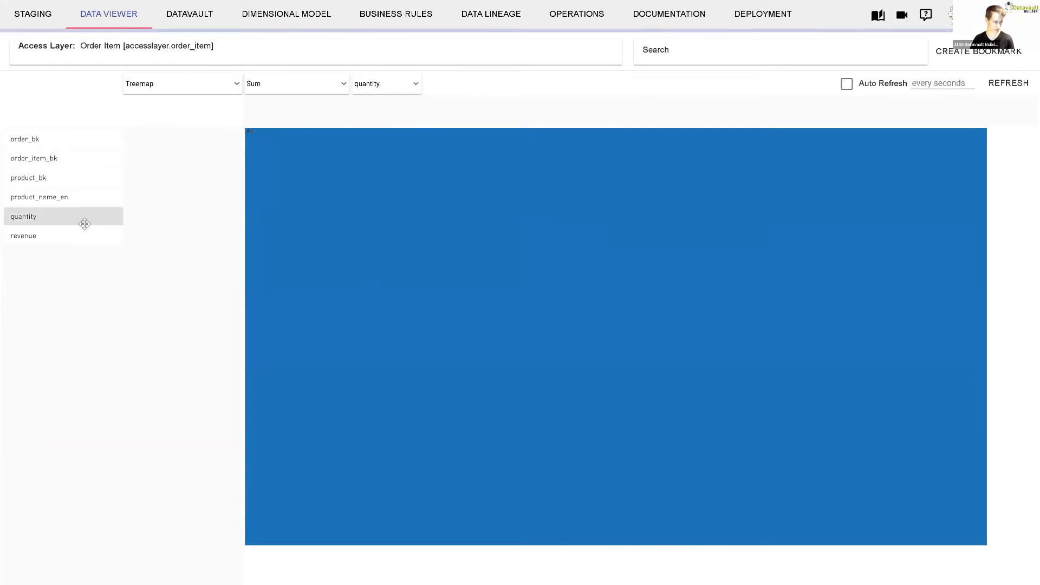
left_click_drag(51, 197, 162, 151)
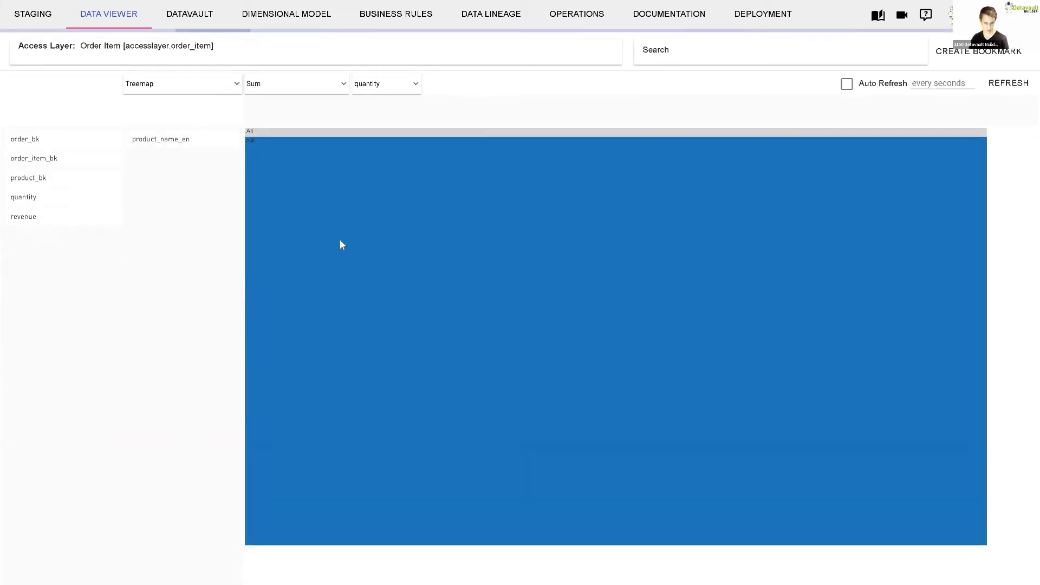
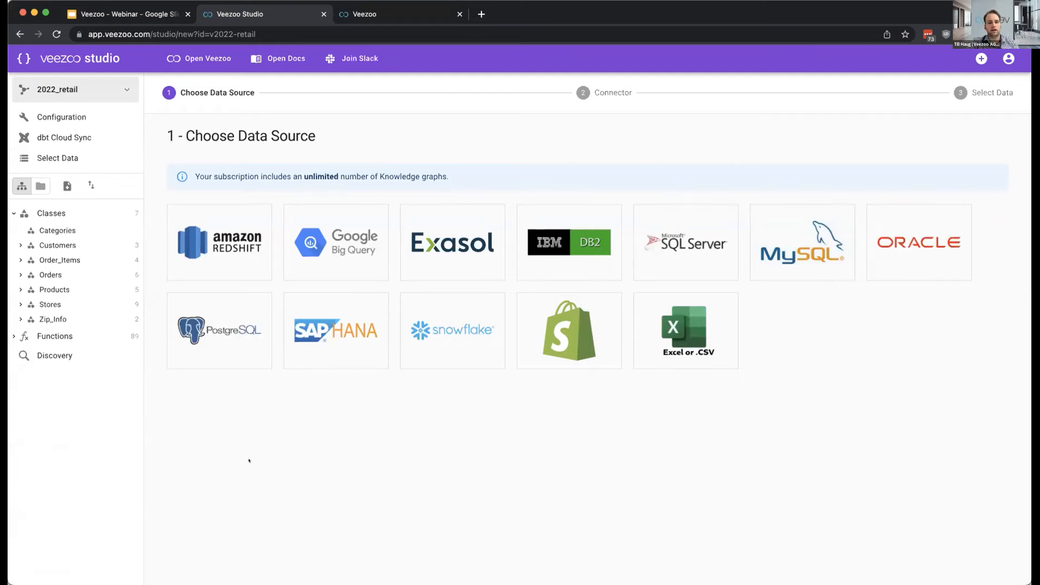
- Choose PostgreSQL as the data source for a new knowledge graph and look through its database credentials form
left_click(244, 358)
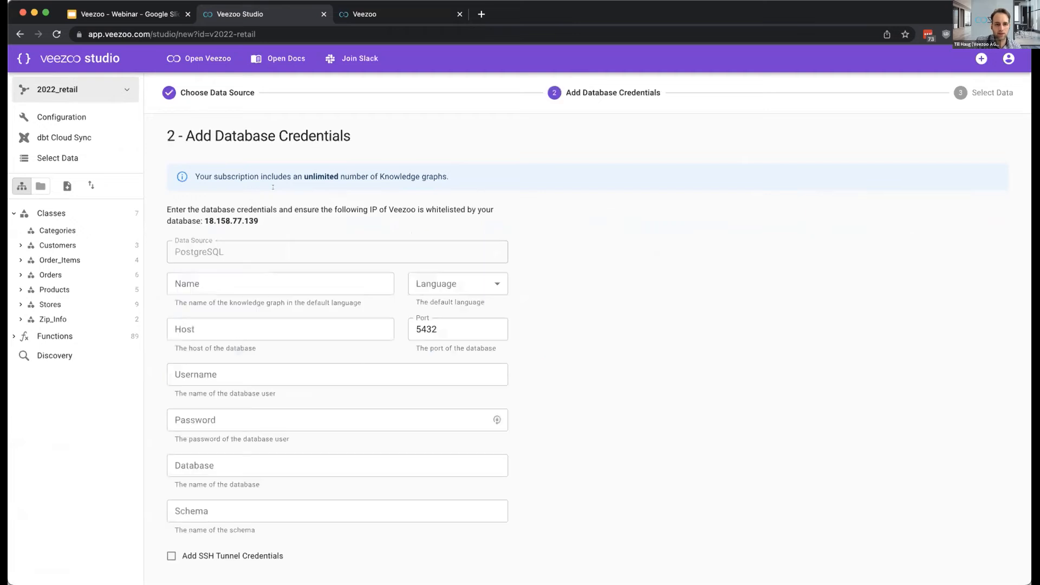
scroll(346, 240, "down", 1)
scroll(345, 240, "up", 1)
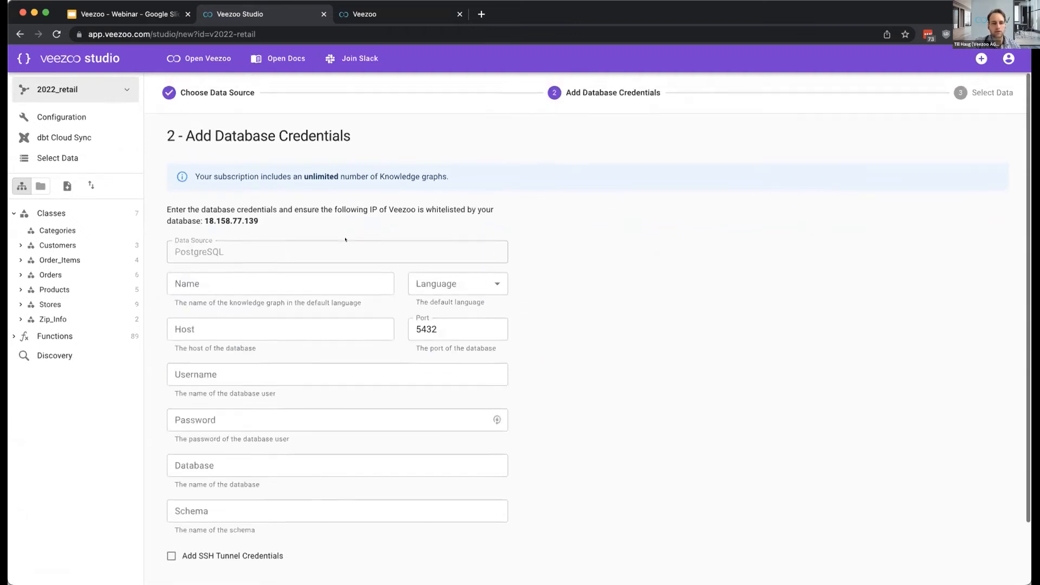
scroll(346, 240, "down", 1)
scroll(345, 240, "down", 1)
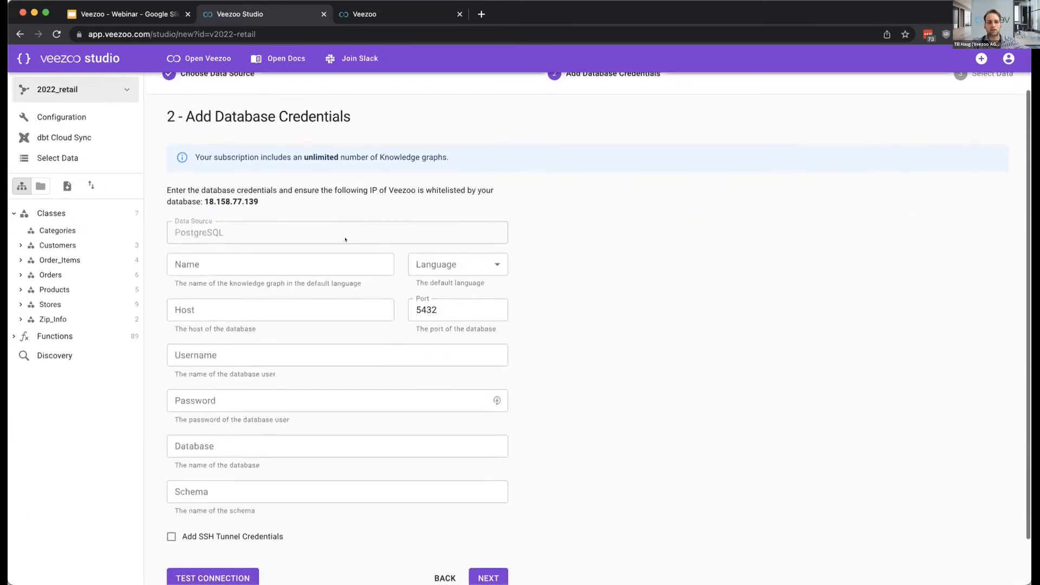
- Name the new knowledge graph retail_demo and set its default language to English
left_click(330, 250)
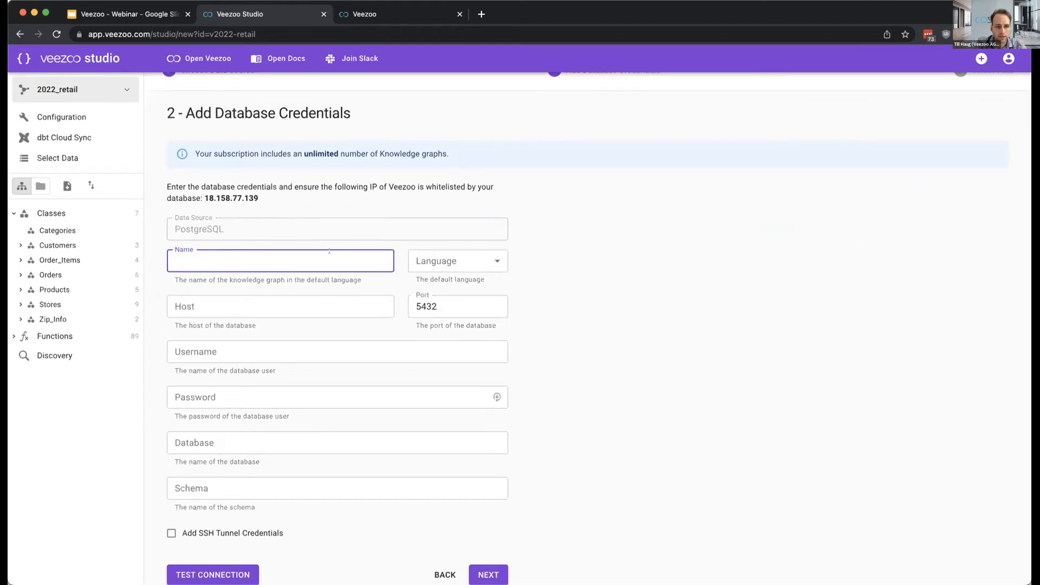
scroll(329, 251, "down", 1)
type("dvb")
key("BackSpace")
key("BackSpace")
key("BackSpace")
type("retail_demo")
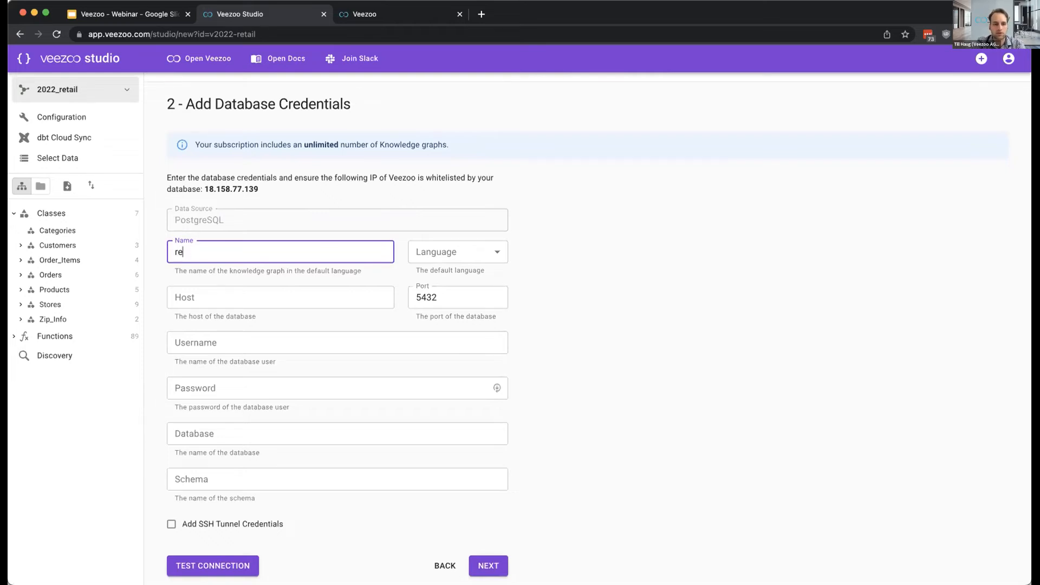
left_click(449, 251)
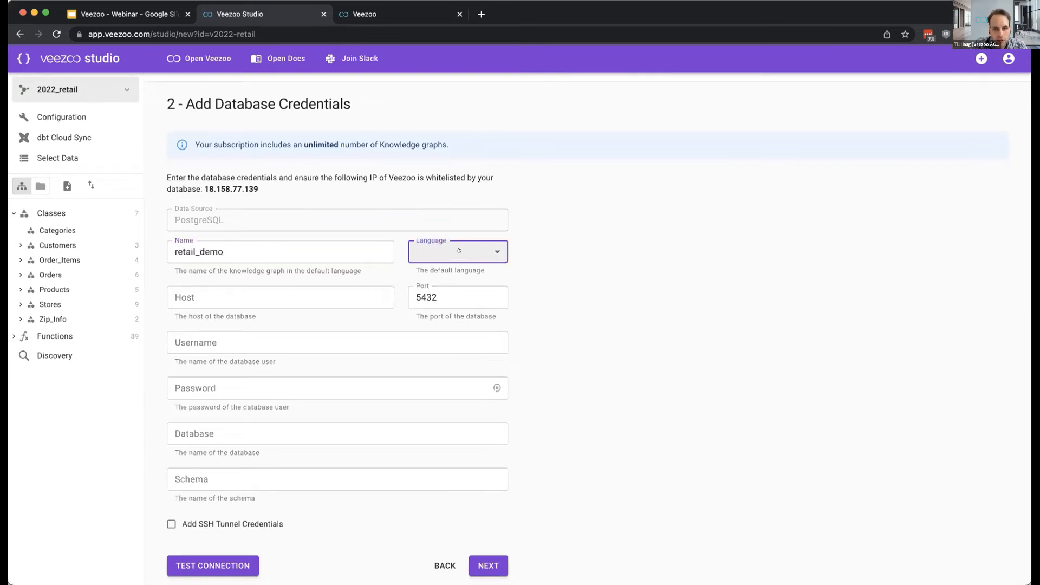
left_click(448, 250)
left_click(452, 270)
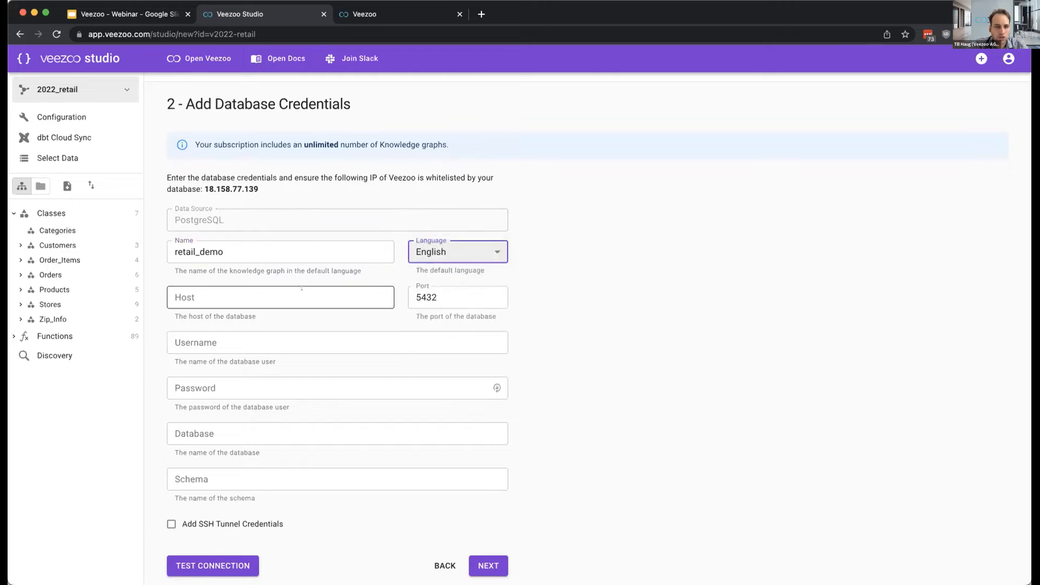
- Enter 2150.dv-builder.com as the database host and 18563 as the port, copied from the stored credentials
left_click(302, 296)
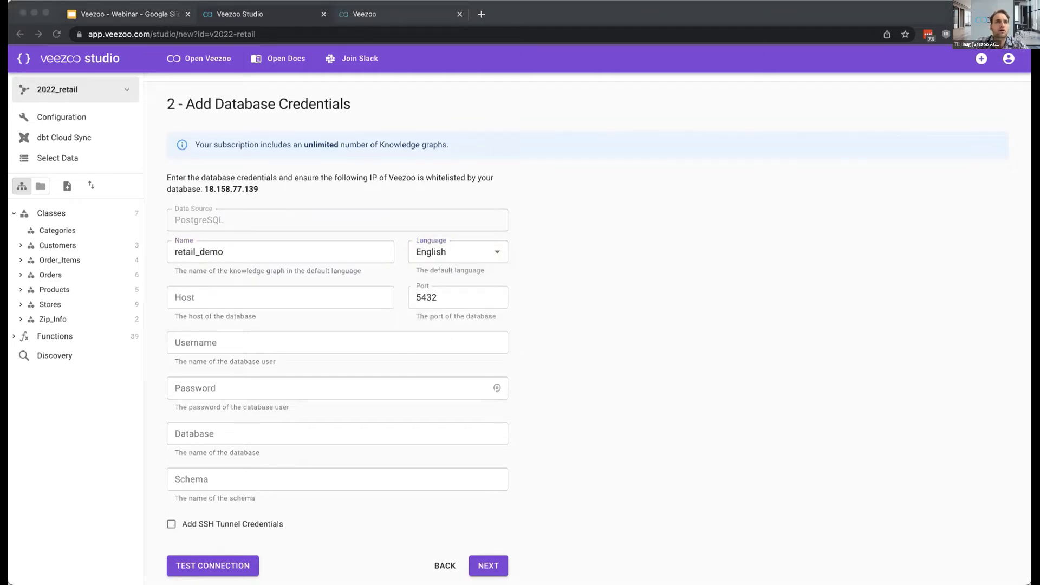
key("super+Tab")
type("2150.dv-builder.com")
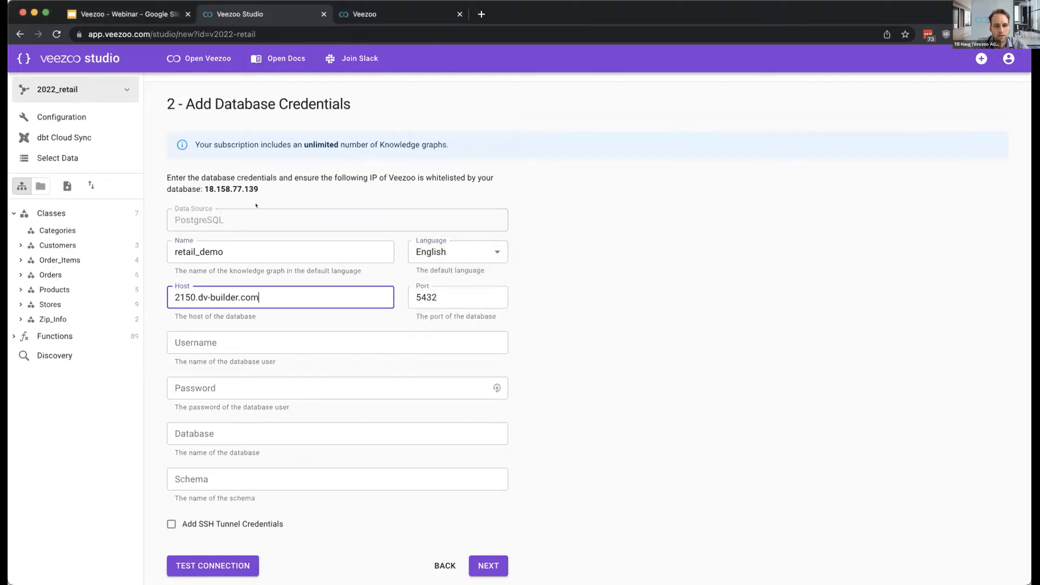
key("super+Tab")
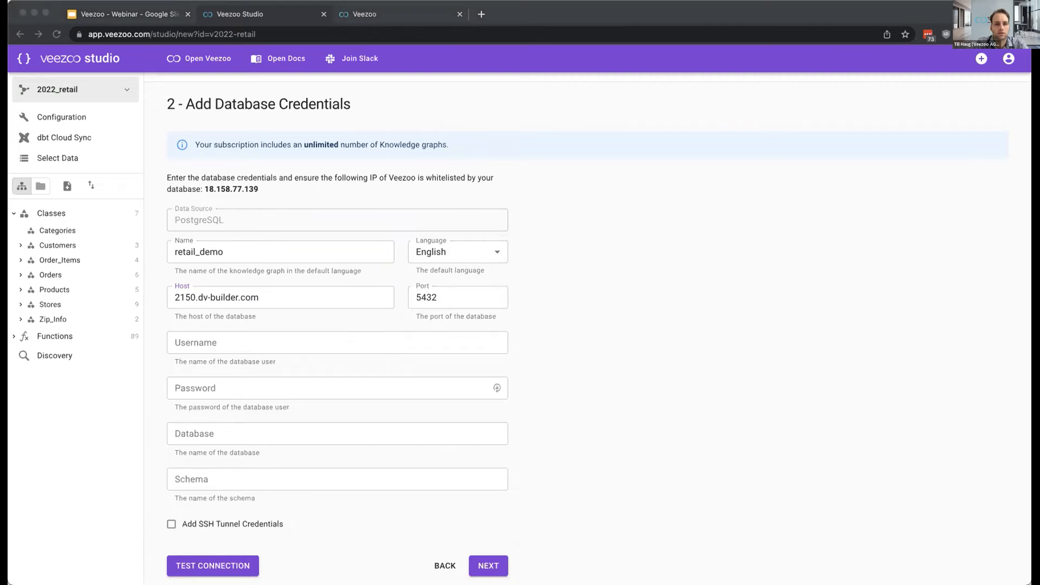
key("super+Tab")
key("Tab")
type("18563")
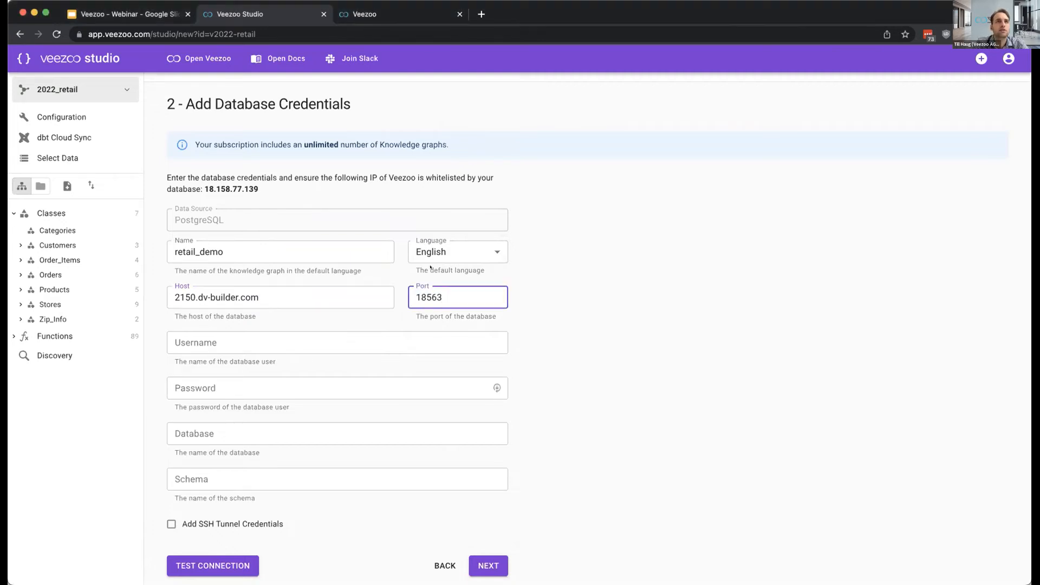
- Fill in the database username and the database password from the stored credentials
key("super+Tab")
key("super+Tab")
left_click(274, 339)
type("veezoo_till")
key("super+Tab")
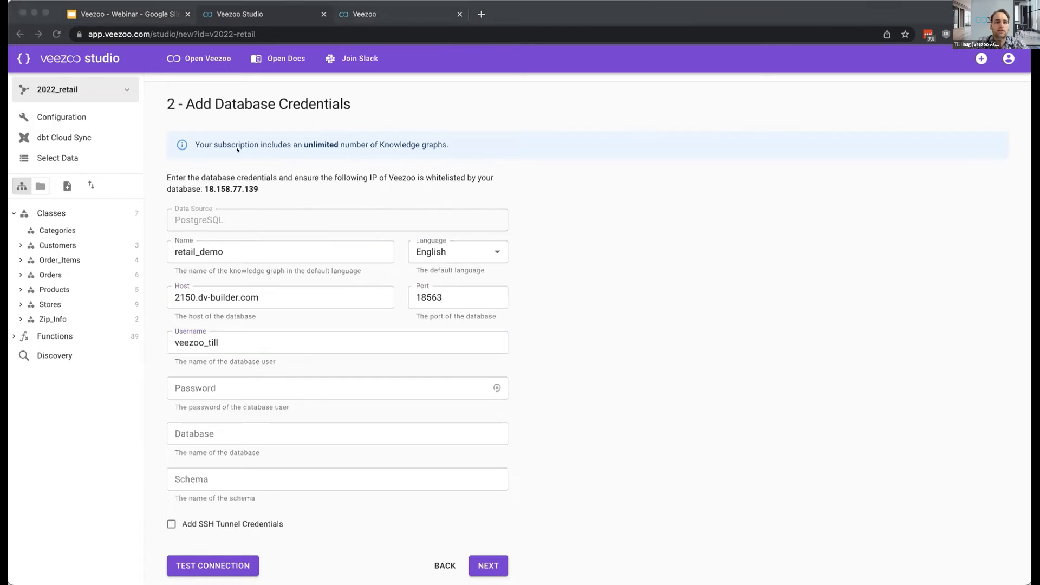
key("super+Tab")
key("Tab")
key("super+v")
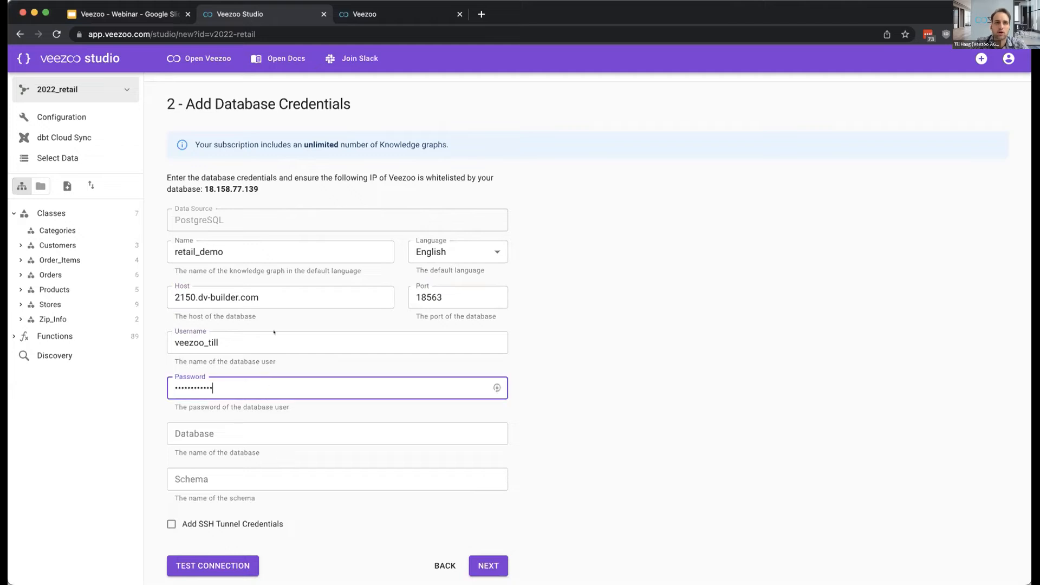
- Set the database name to datavaultbuilder and the schema to accesslayer
key("super+Tab")
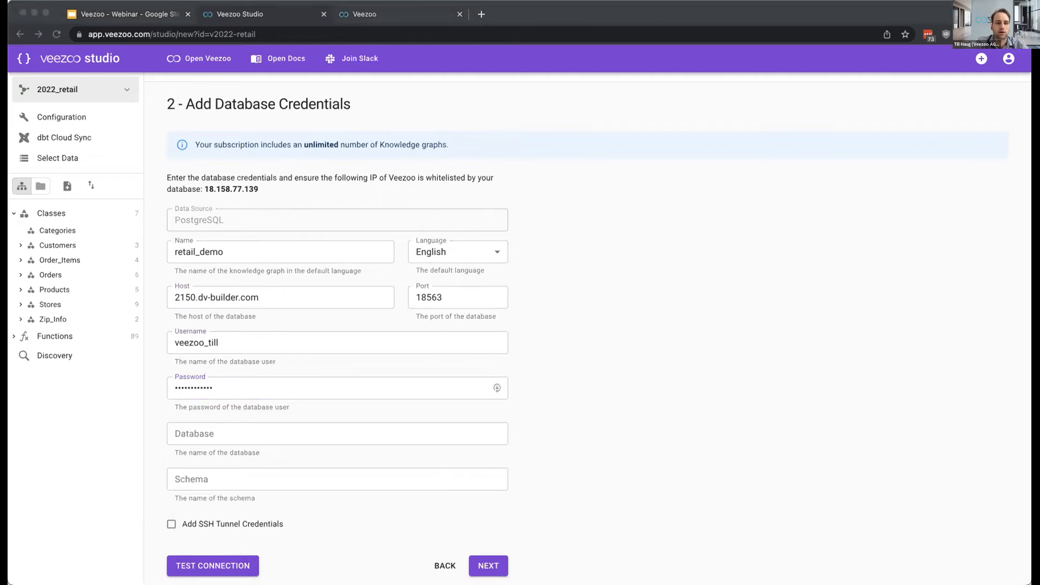
key("super+Tab")
key("Tab")
type("datavaultbuilder")
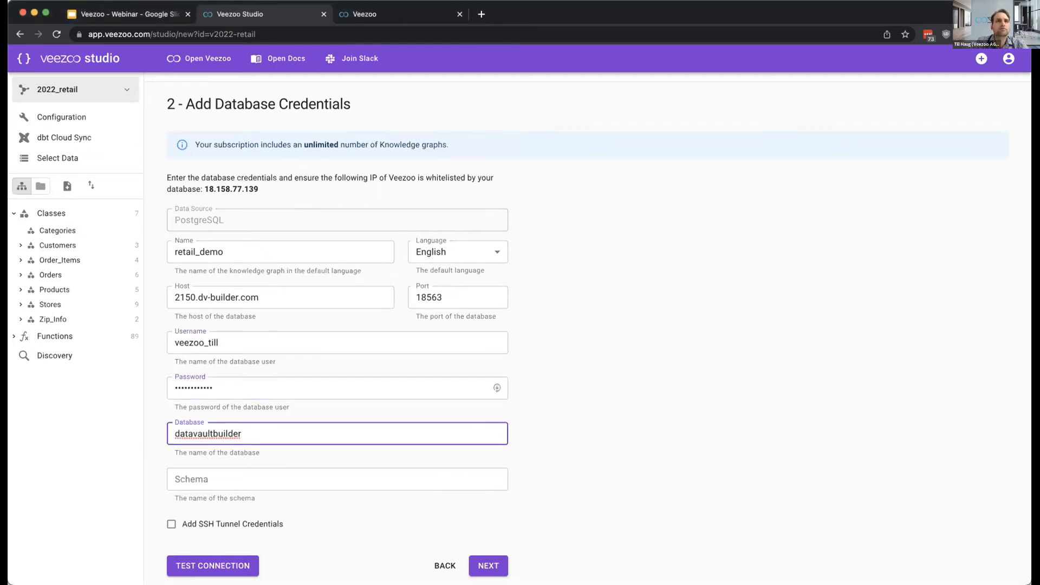
key("super+Tab")
key("super+Tab")
left_click(282, 477)
type("accesslayer")
- Test the database connection, proceed to data selection and close the browser's password prompt
left_click(237, 562)
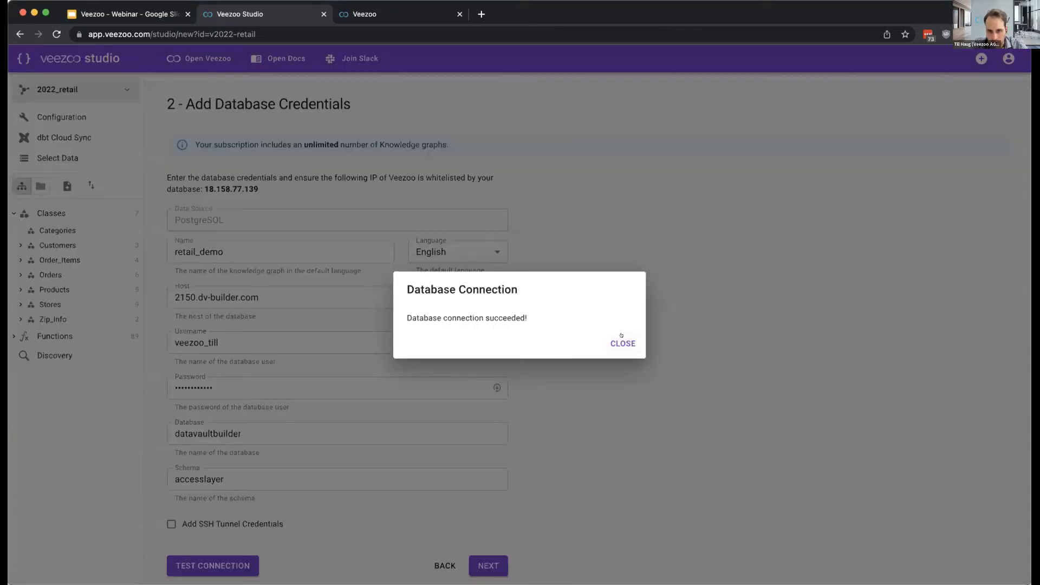
left_click(620, 340)
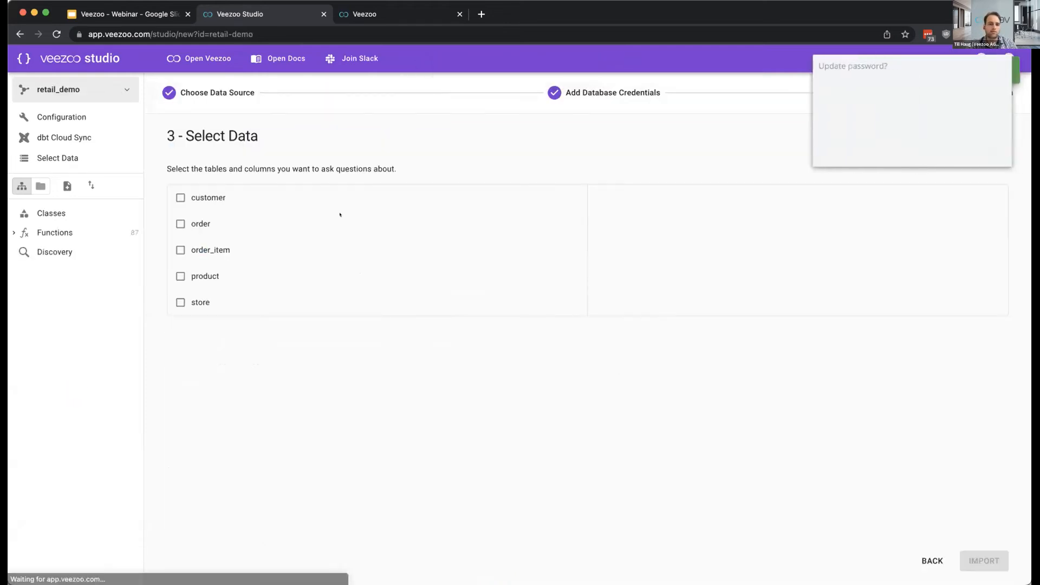
left_click(934, 151)
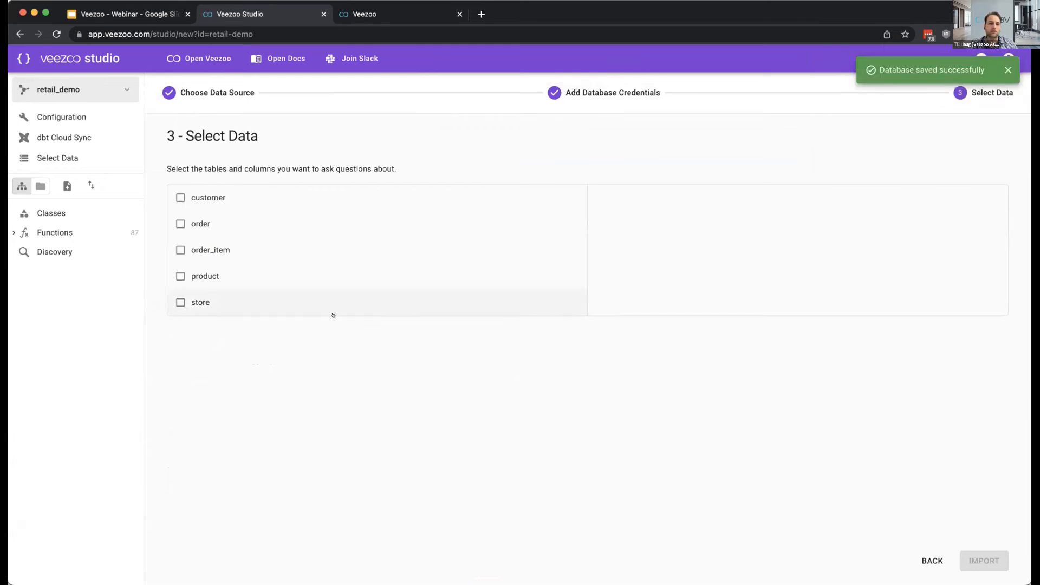
- Select all columns of the customer, order, order_item, product and store tables for import
left_click(202, 197)
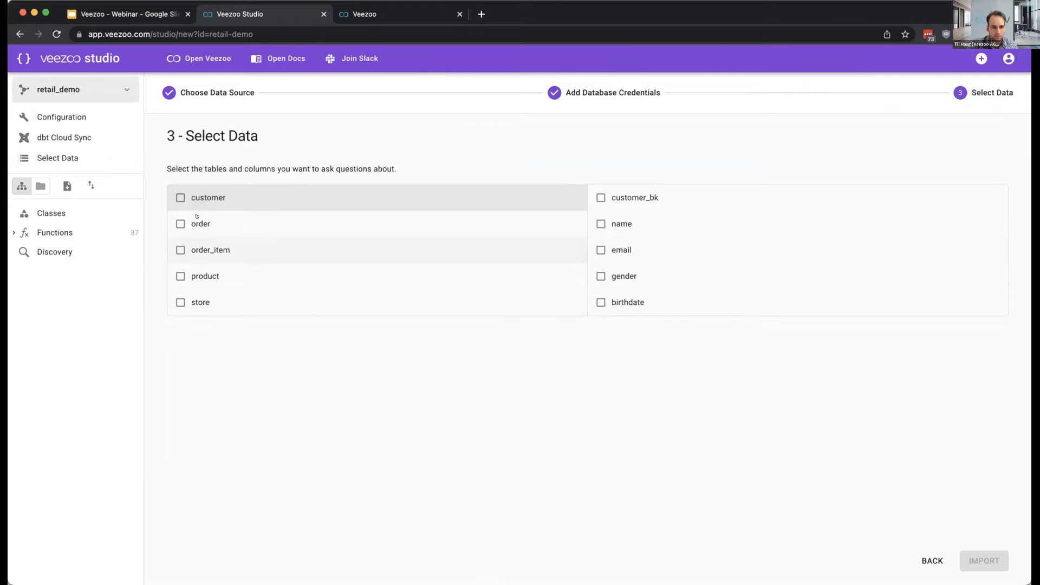
left_click(181, 198)
left_click(180, 233)
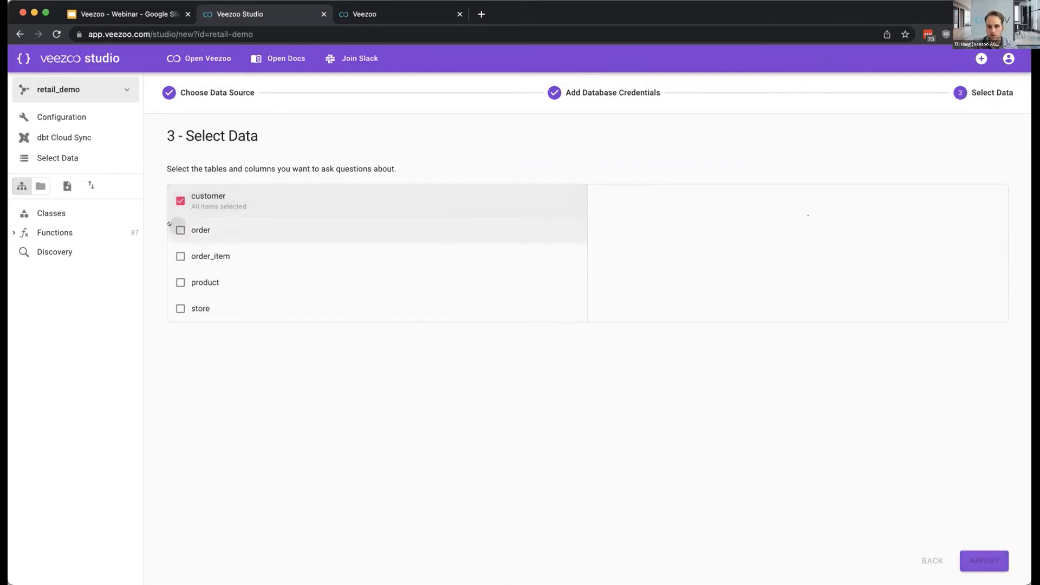
left_click(181, 263)
left_click(181, 298)
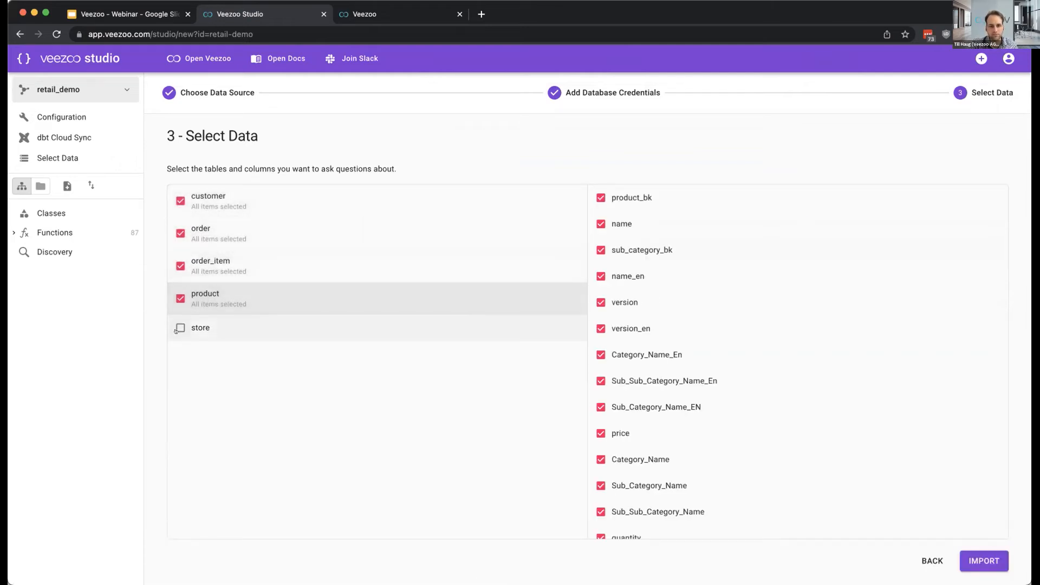
left_click(178, 324)
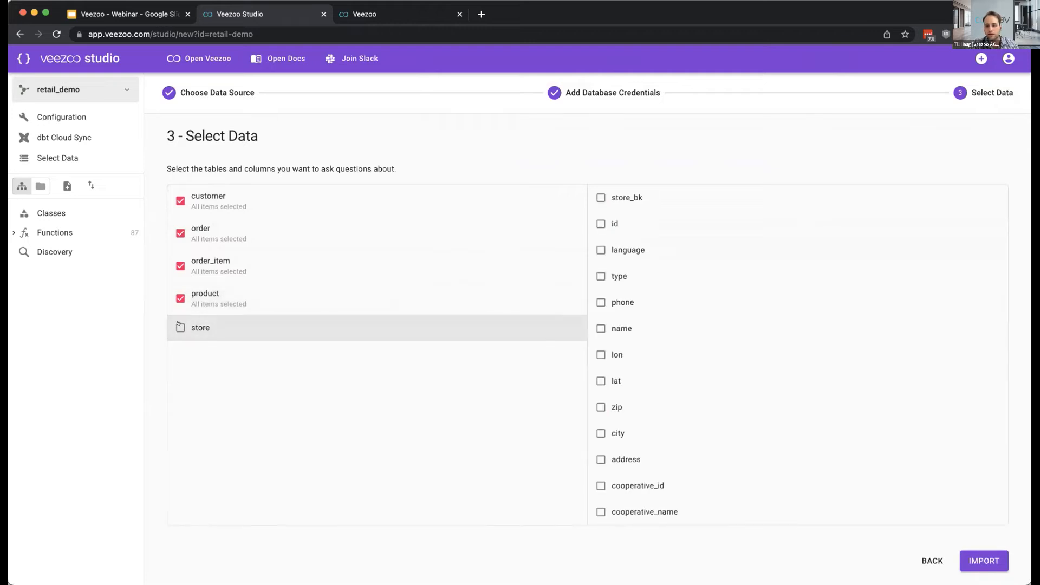
left_click(180, 328)
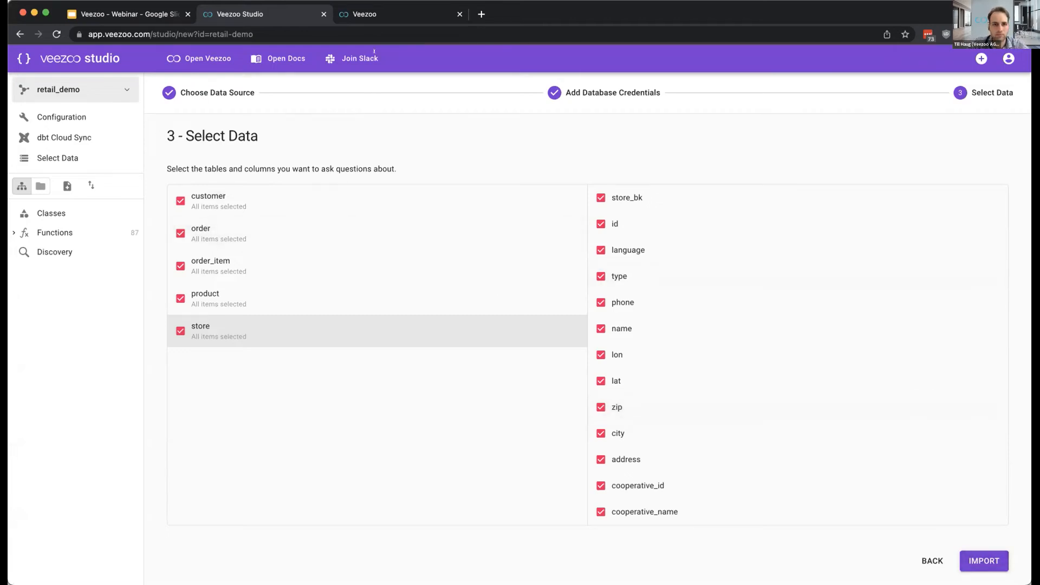
- Switch to the existing retail knowledge graph in Veezoo and examine how Orders, Line Item, Products and Stores are connected
left_click(382, 20)
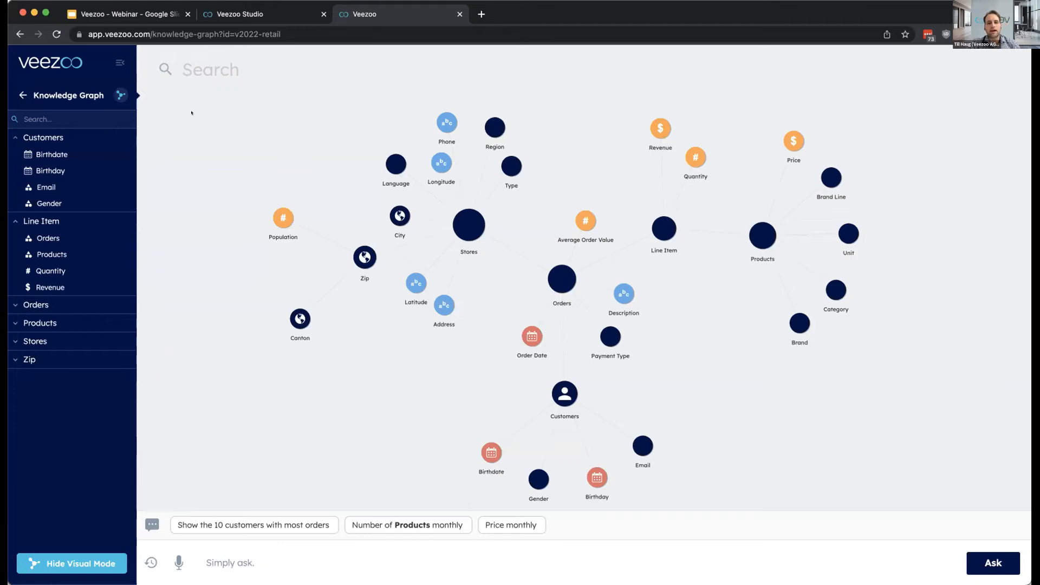
left_click_drag(274, 158, 264, 150)
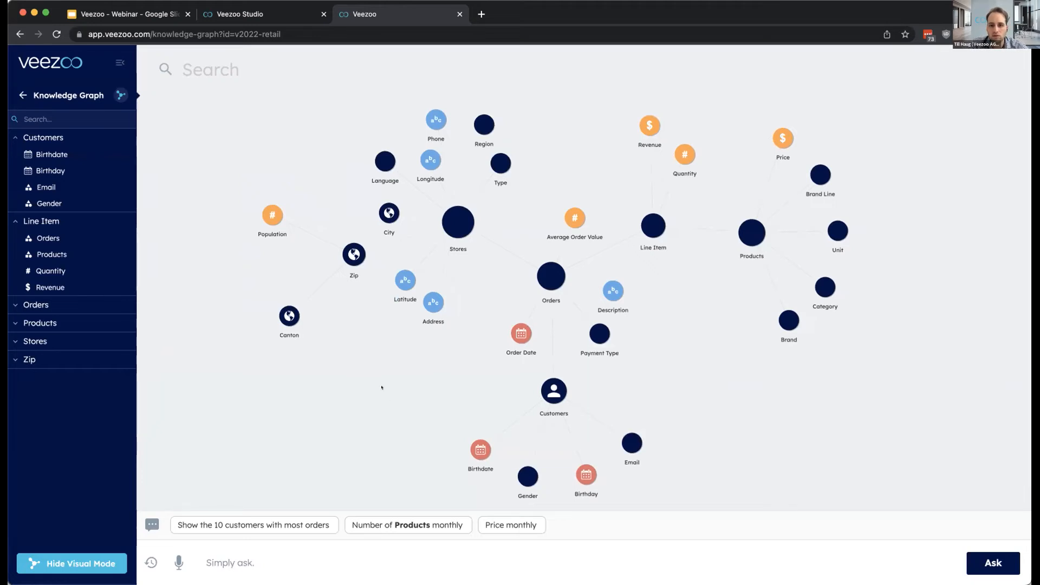
mouse_move(546, 267)
left_mouse_down()
mouse_move(538, 274)
mouse_move(552, 266)
mouse_move(551, 278)
mouse_move(546, 266)
left_mouse_up()
mouse_move(643, 226)
left_click_drag(643, 226, 649, 222)
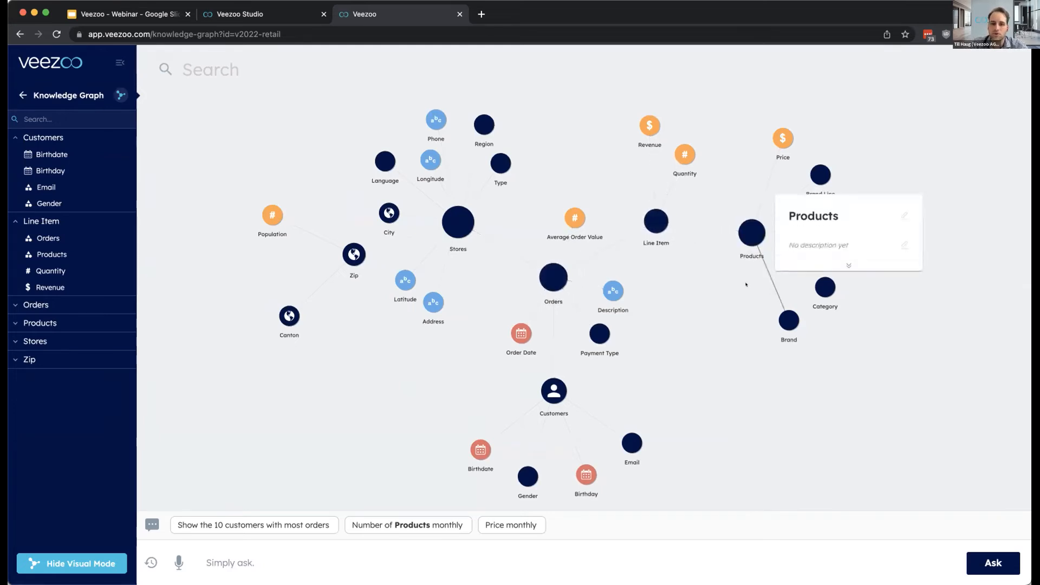
mouse_move(764, 240)
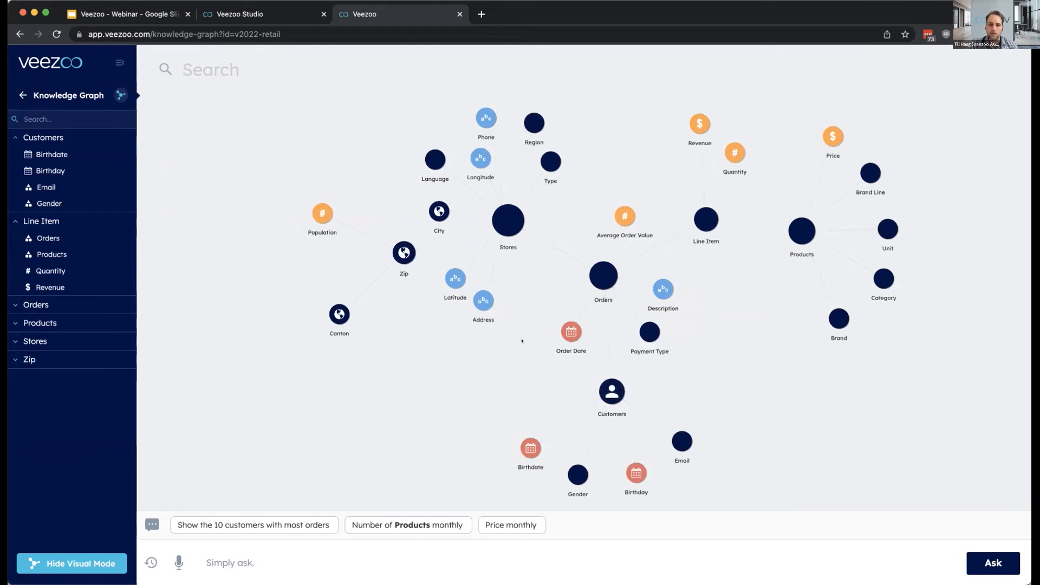
mouse_move(502, 214)
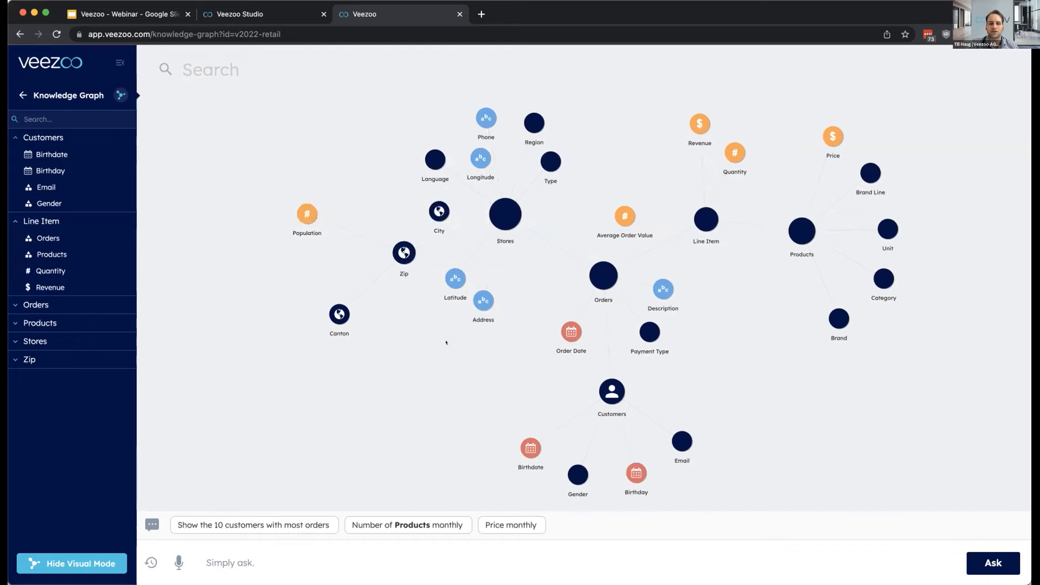
left_click_drag(436, 351, 413, 343)
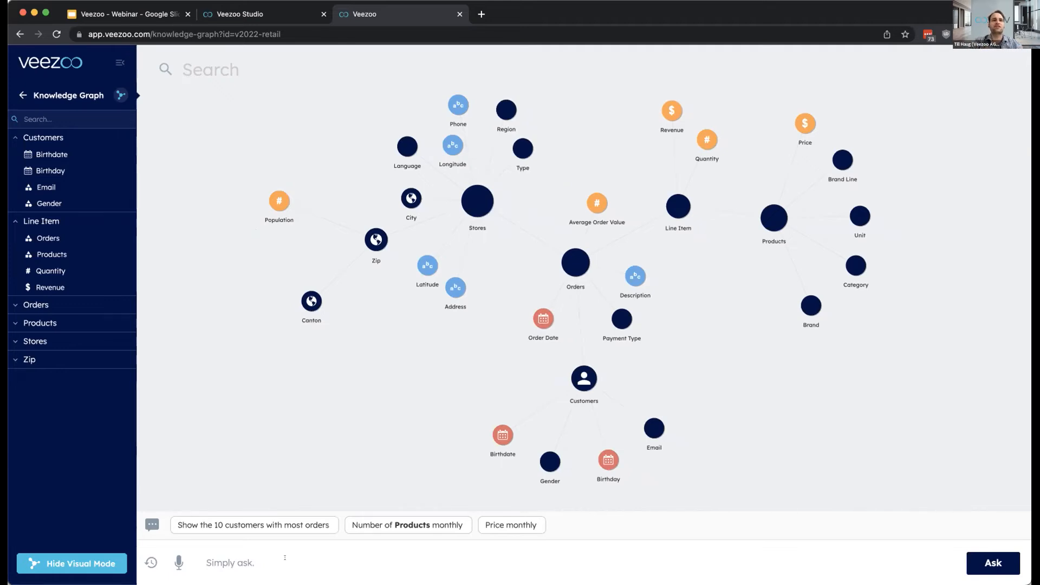
- Ask "how many organic products did we sell yesterday?" and view the answer with its hourly quantity chart
left_click(239, 547)
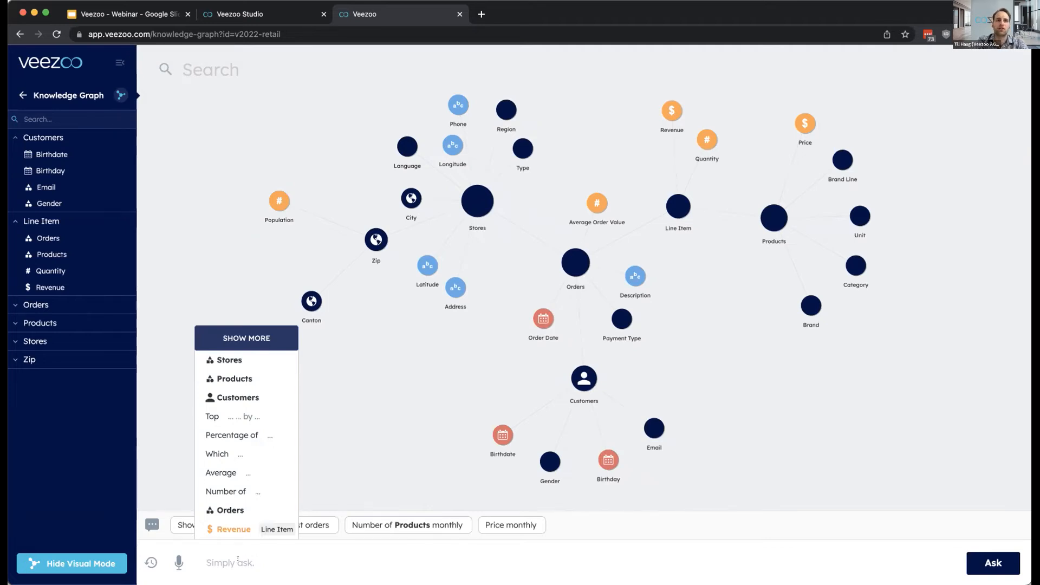
type("how m")
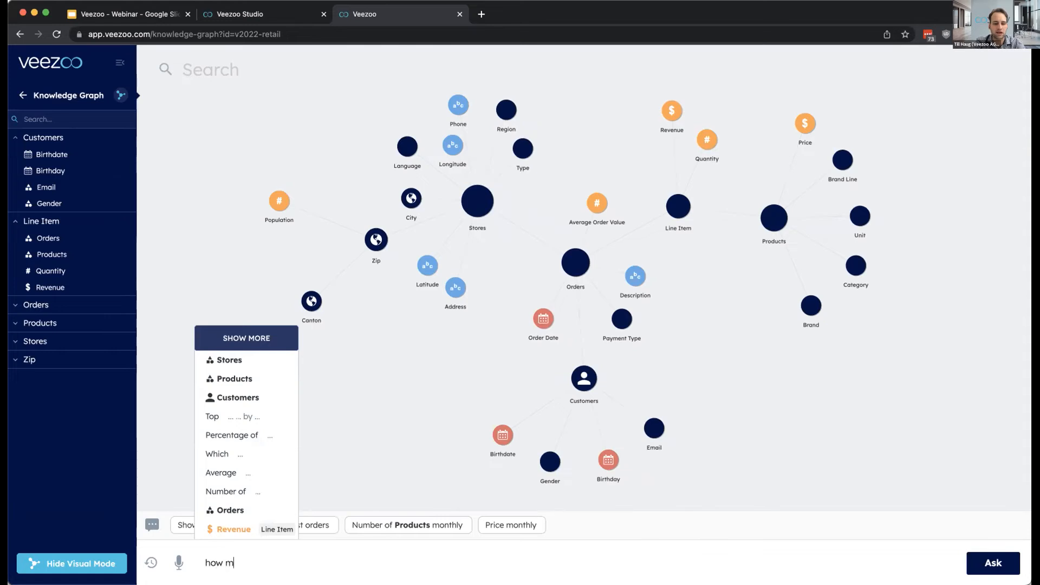
type("any organic p")
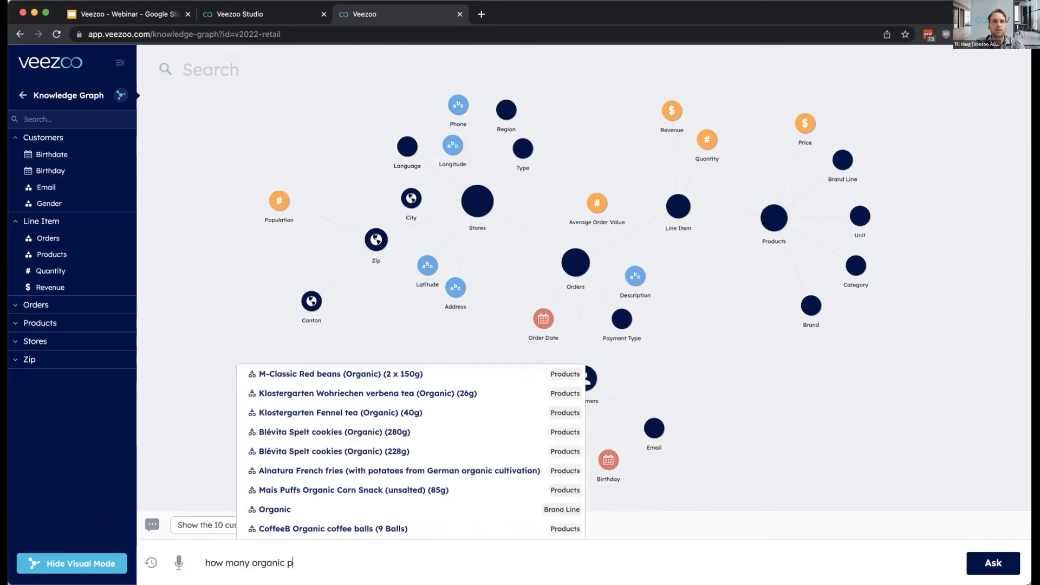
type("roducts did we sell yesterday")
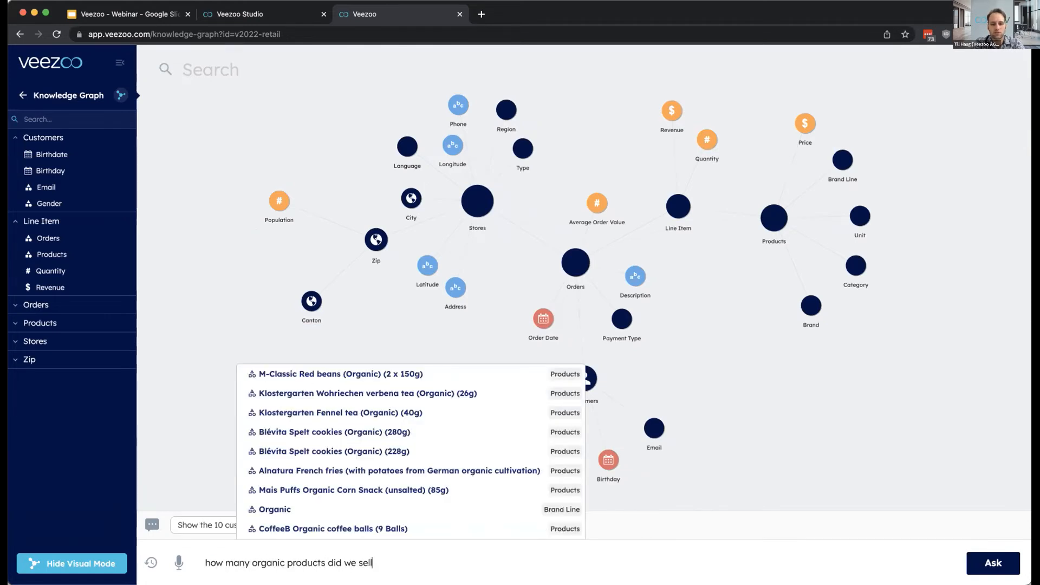
type("?")
key("Return")
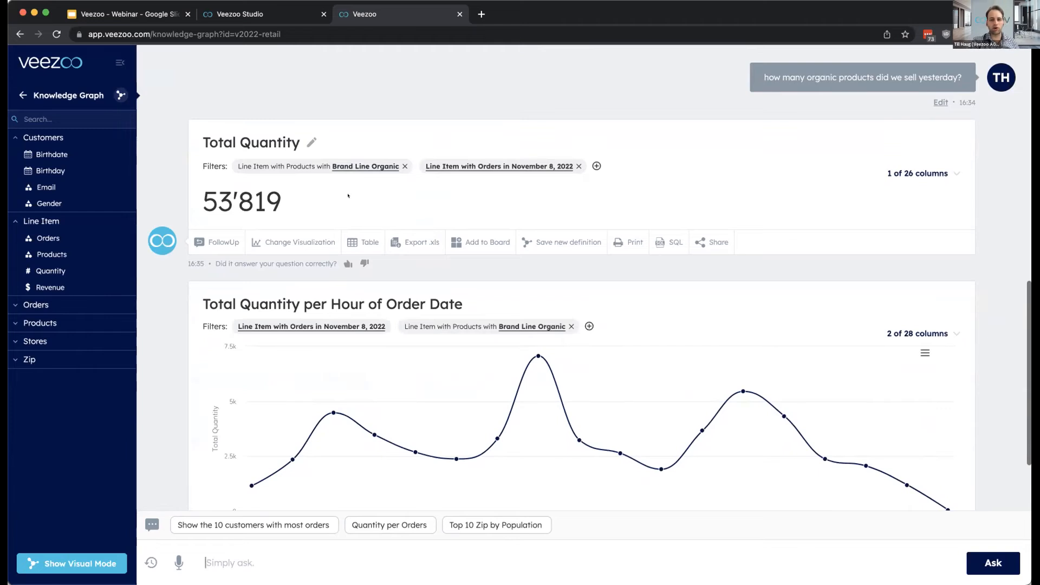
scroll(350, 196, "down", 1)
scroll(246, 378, "down", 2)
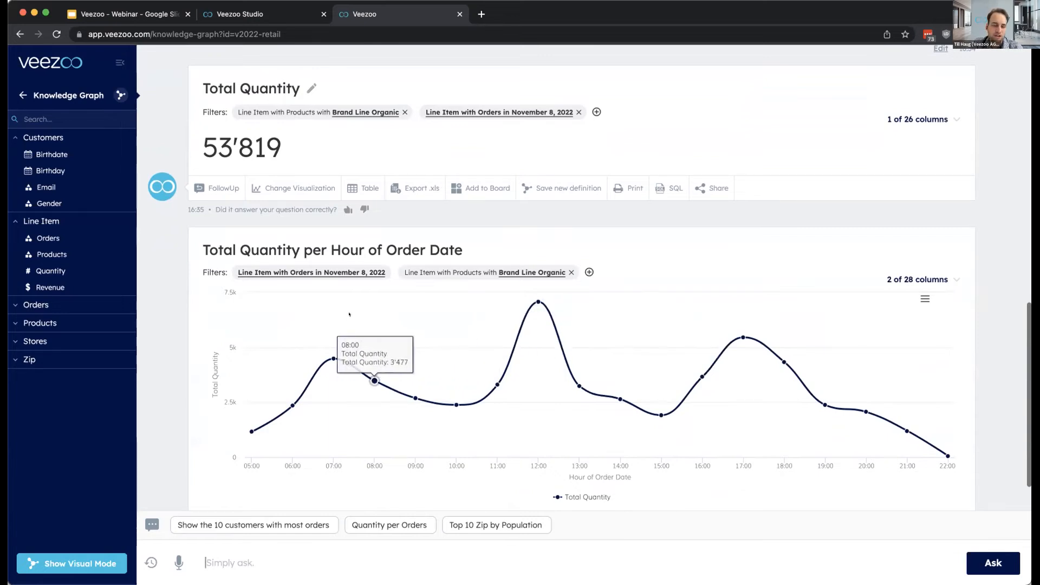
- Break down the total quantity of organic products sold yesterday with the follow-up question "by category"
scroll(350, 315, "up", 1)
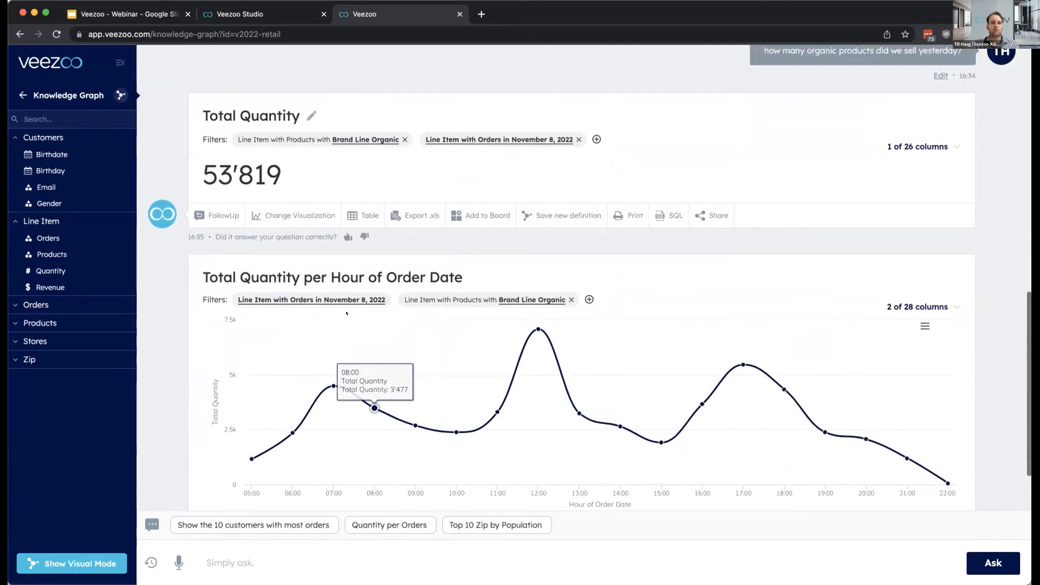
left_click(223, 215)
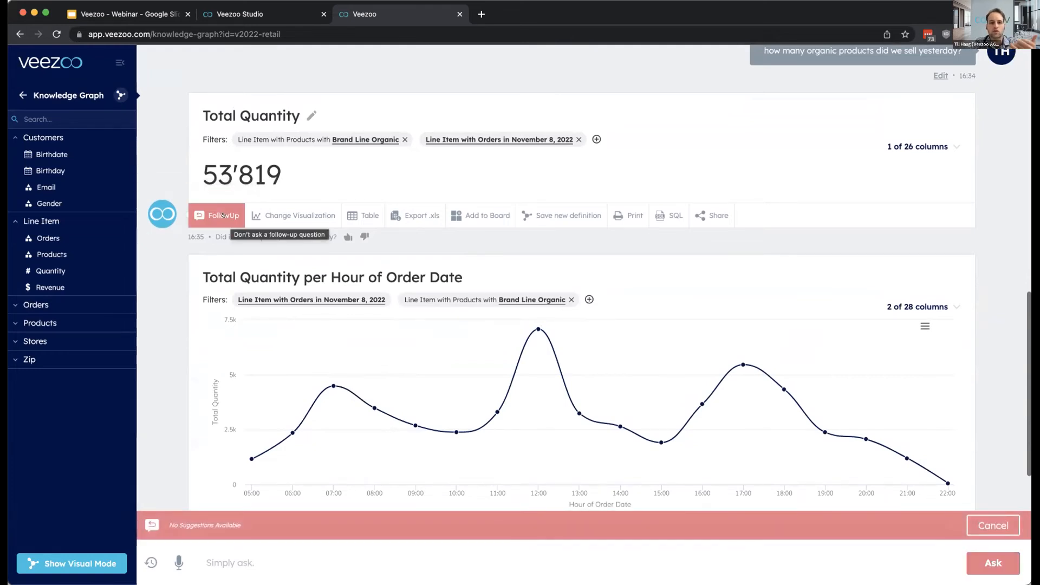
type("by cat")
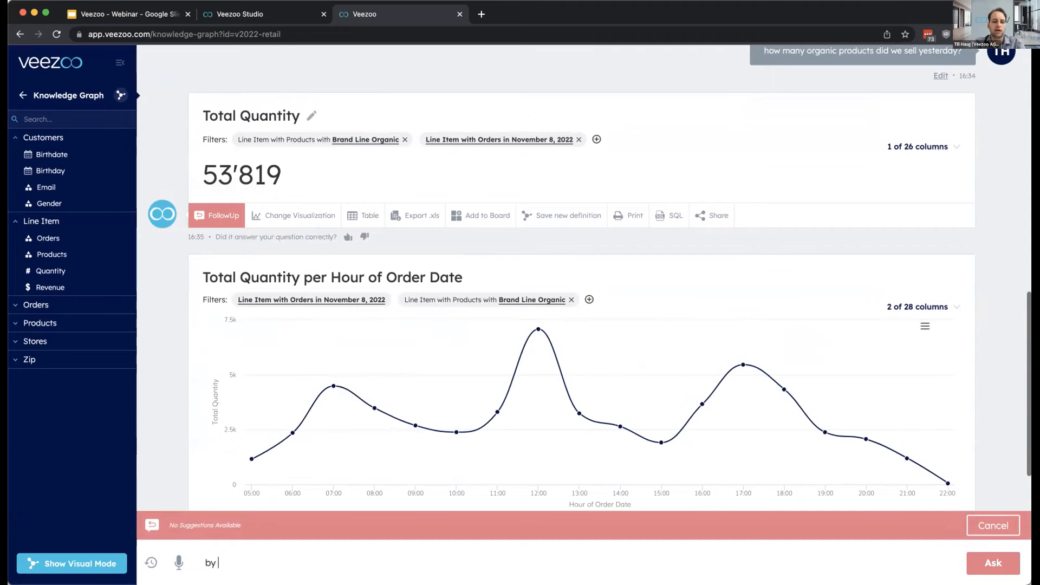
type("egory")
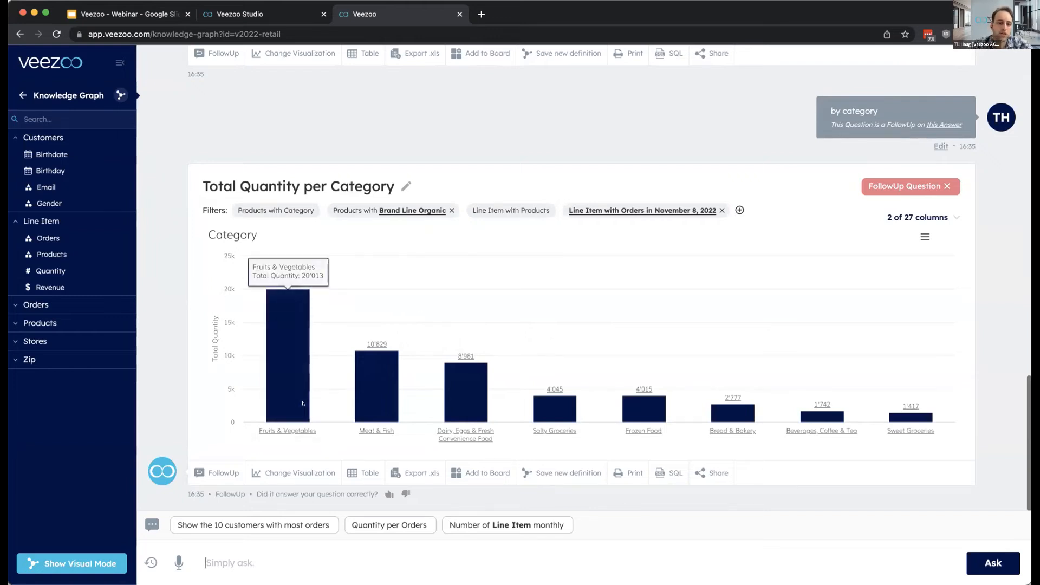
- Drill down the category chart into Fruits & Vegetables and its Fruits subcategory, and return to the overall category level
left_click(296, 427)
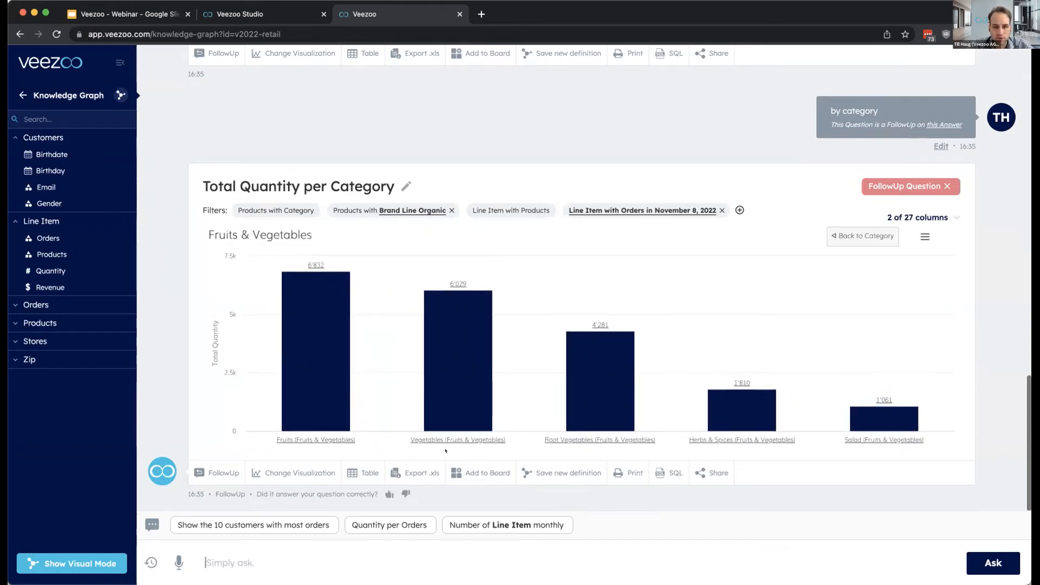
left_click(333, 433)
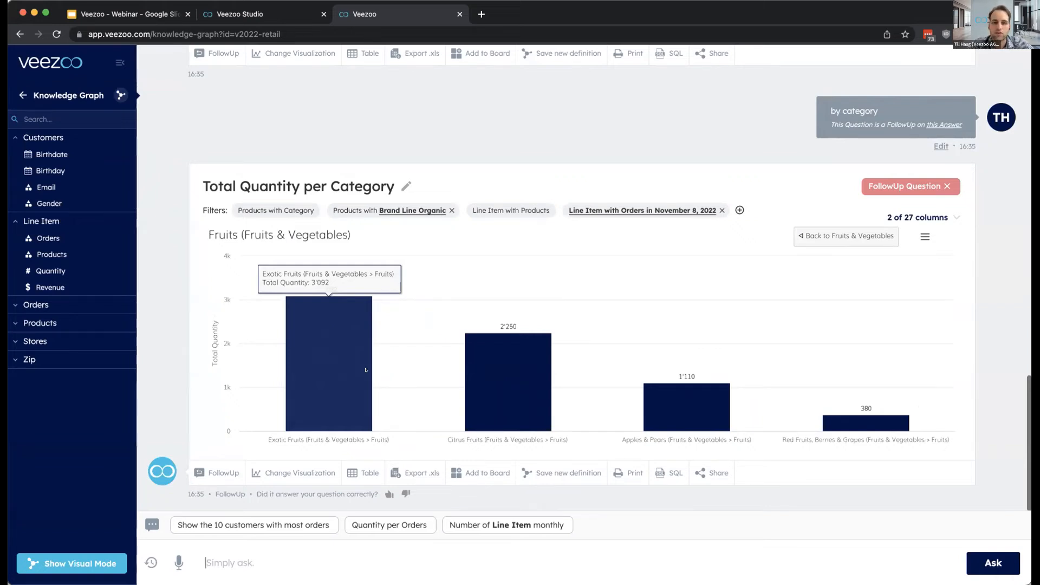
left_click(854, 236)
left_click(862, 234)
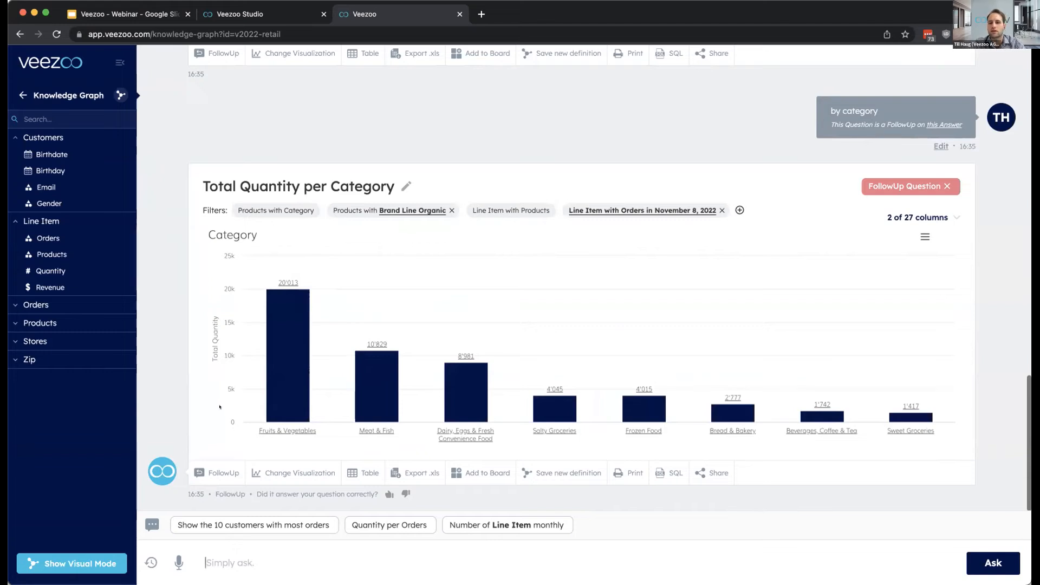
- Ask the follow-up "compare with last year" on the Total Quantity per Category answer
left_click(216, 473)
type("compare with last year")
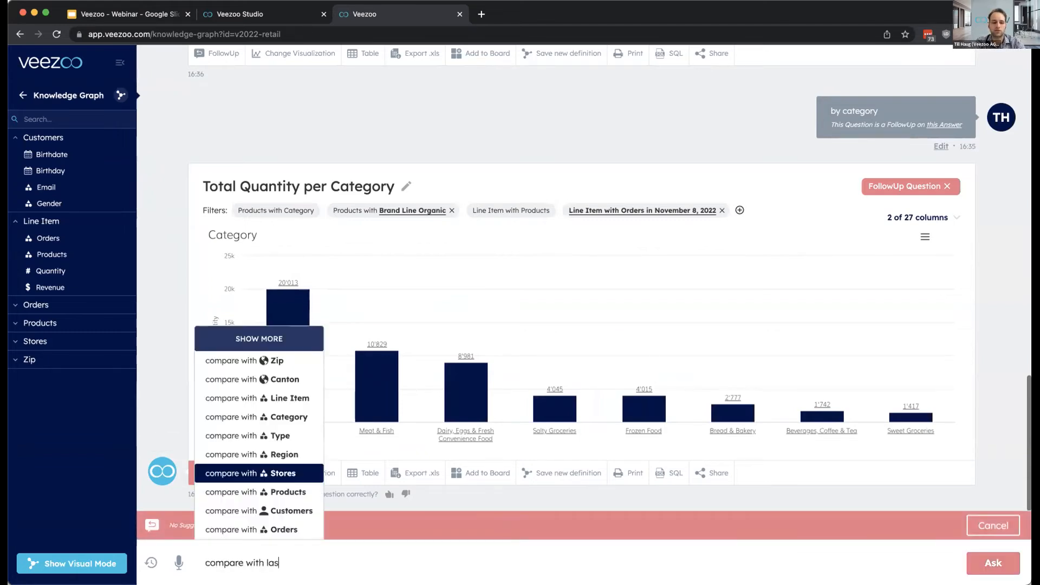
key("Return")
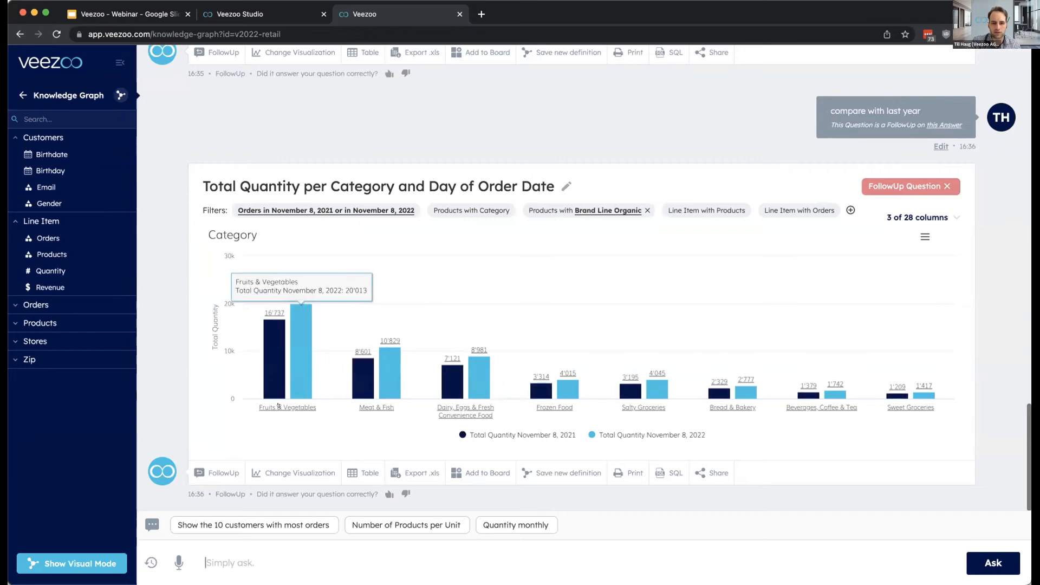
- Drill down into Fruits & Vegetables in the year comparison chart and return to all categories
left_click(277, 387)
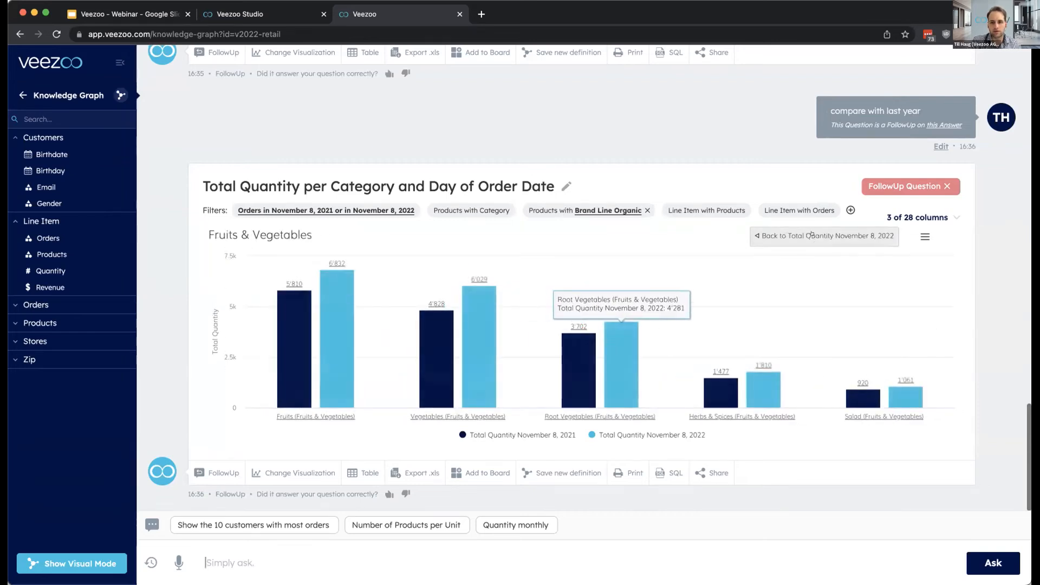
left_click(812, 234)
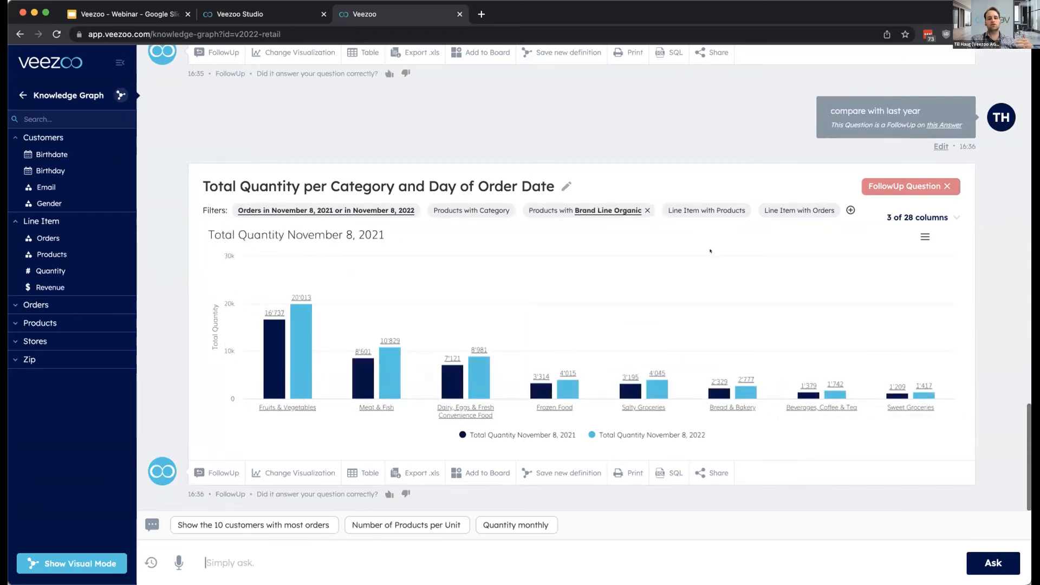
scroll(698, 263, "up", 1)
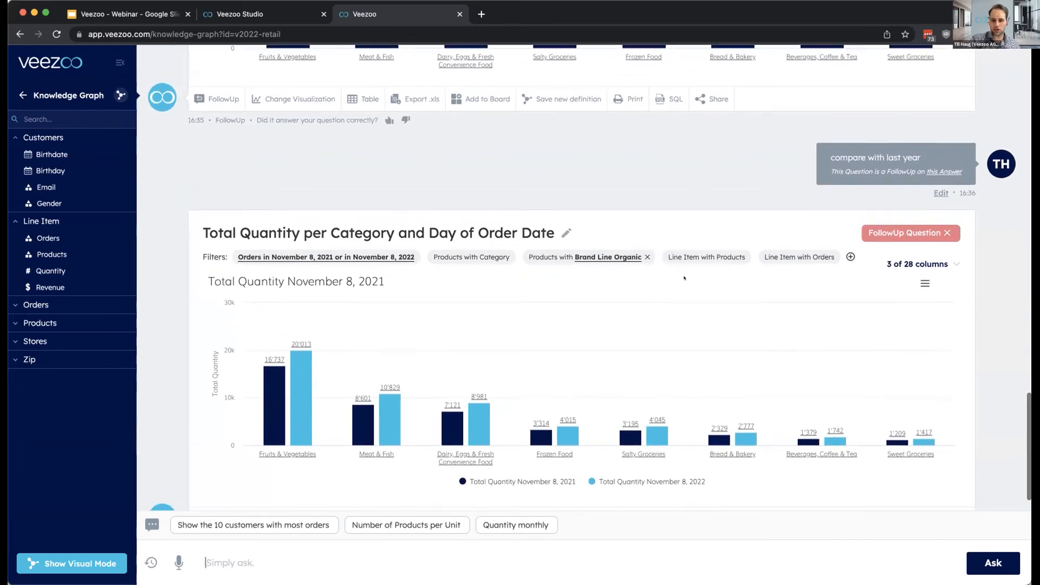
scroll(684, 277, "down", 1)
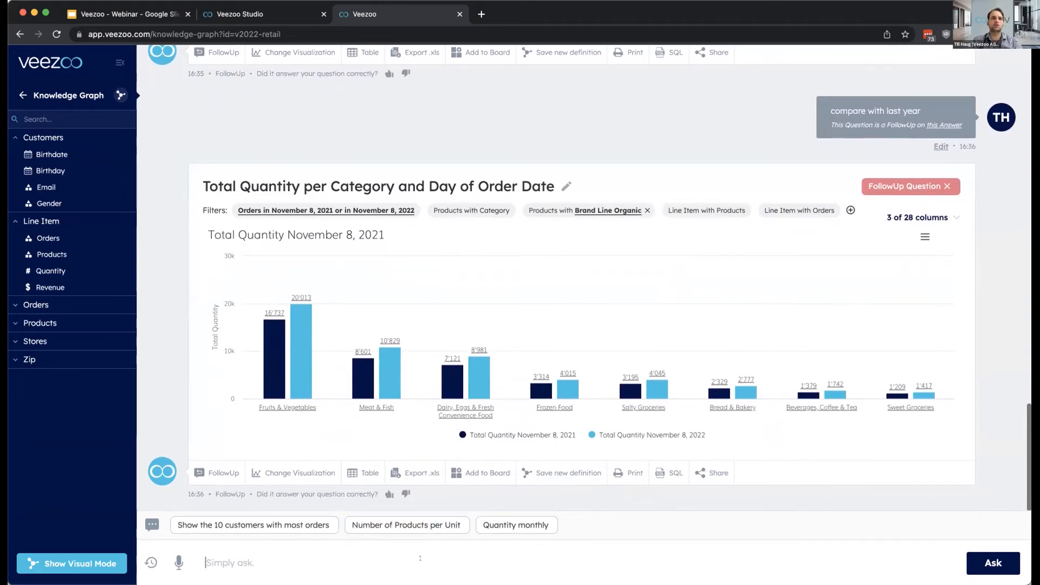
- Display the visual knowledge graph and ask "show me all the stores where the Population is smaller than 2000", using the suggested Population attribute
left_click(118, 95)
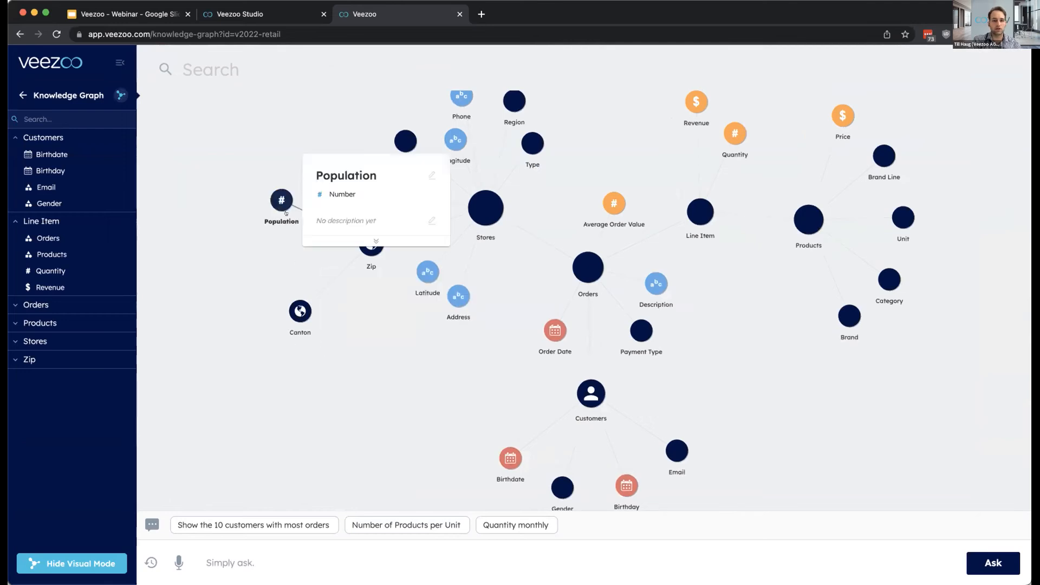
left_click(331, 561)
type("sh")
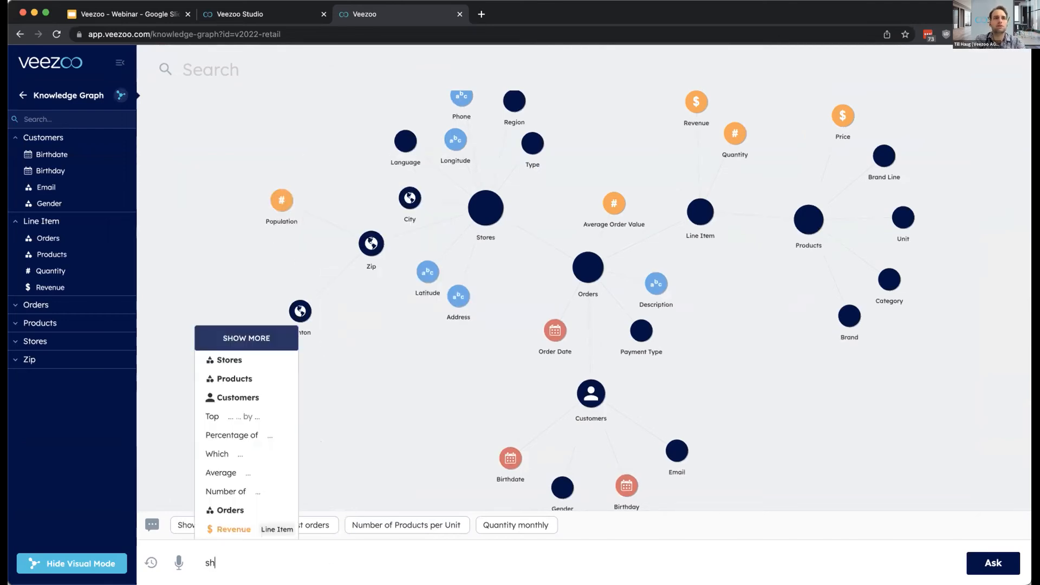
type("ow me all the s")
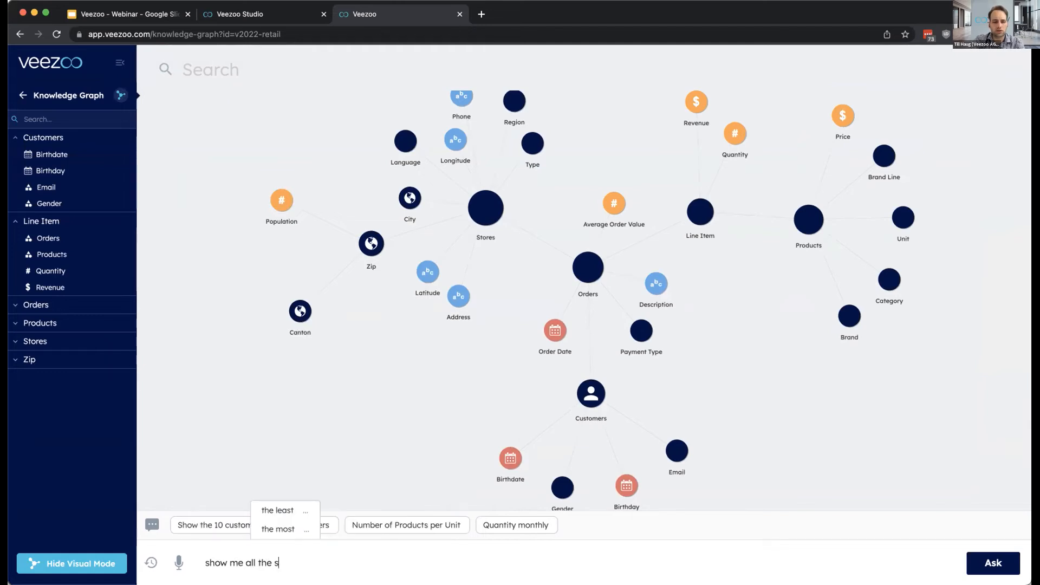
type("tores where the po")
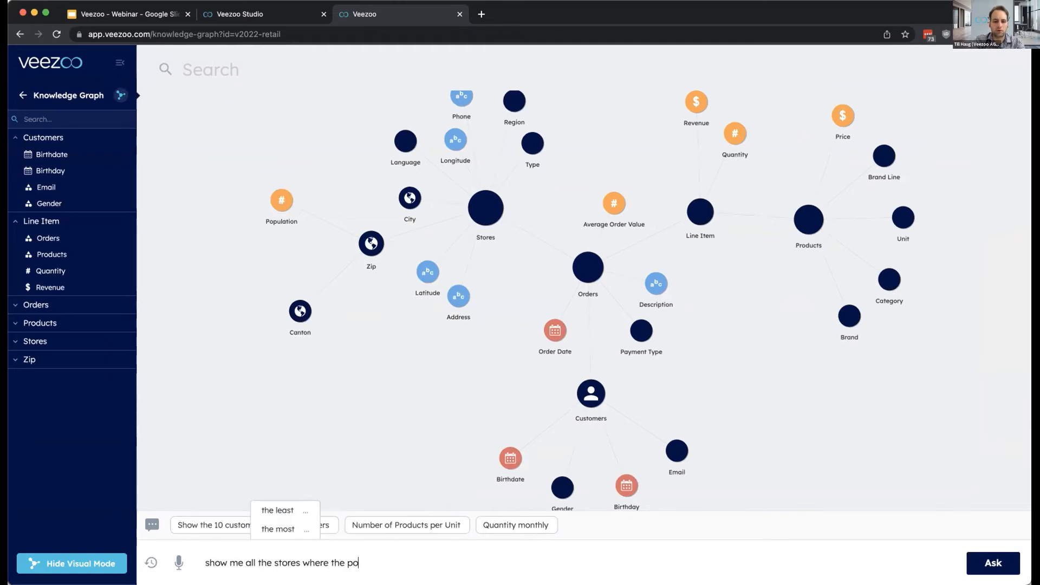
key("Return")
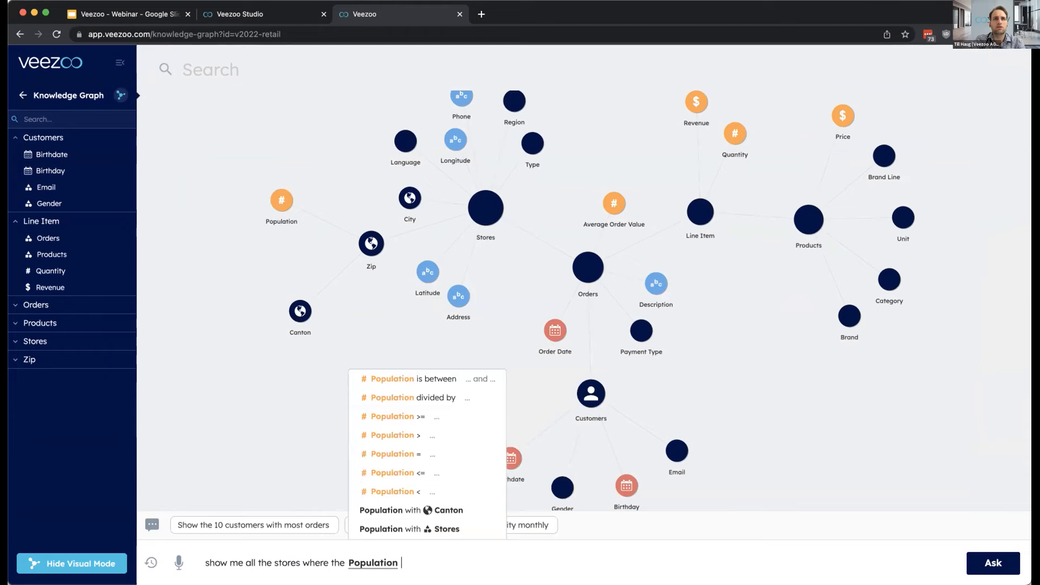
left_click(347, 563)
type("is smaller than 2000")
key("Return")
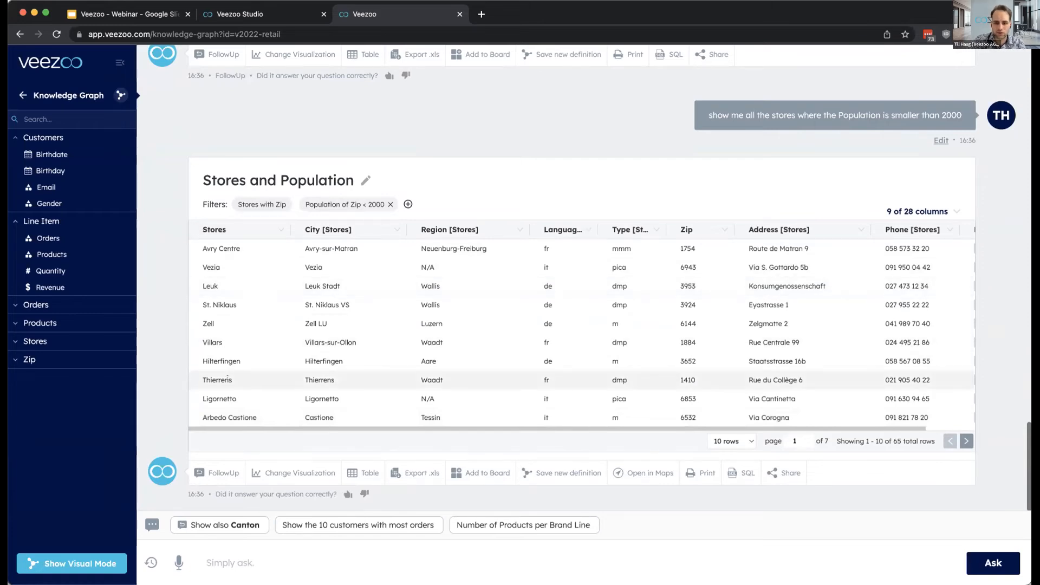
- Display the resulting stores on a map, inspect the Montagny store's details near Yverdon and close its info popup
left_click(632, 474)
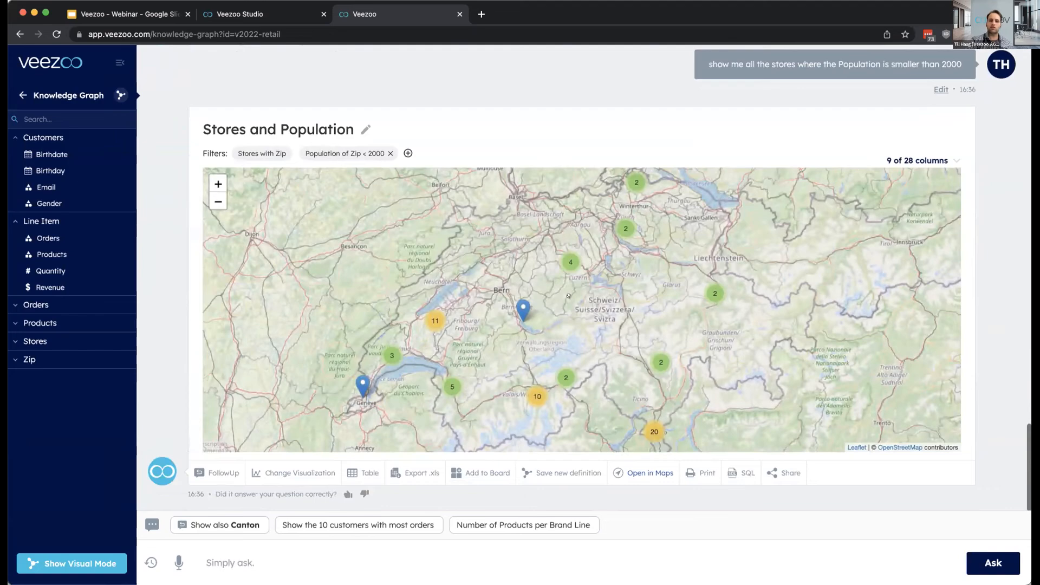
scroll(431, 318, "up", 6)
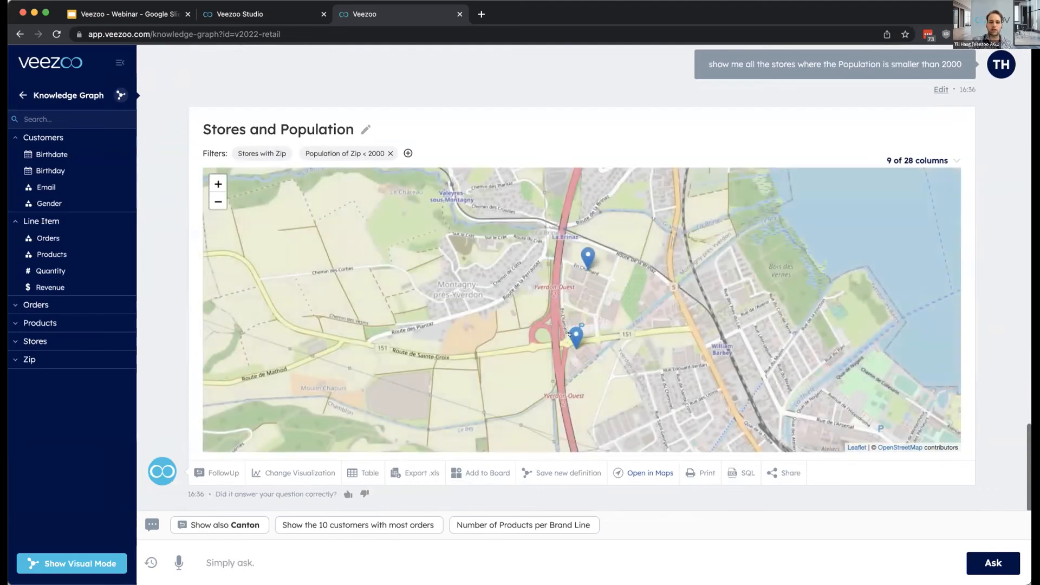
left_click(576, 331)
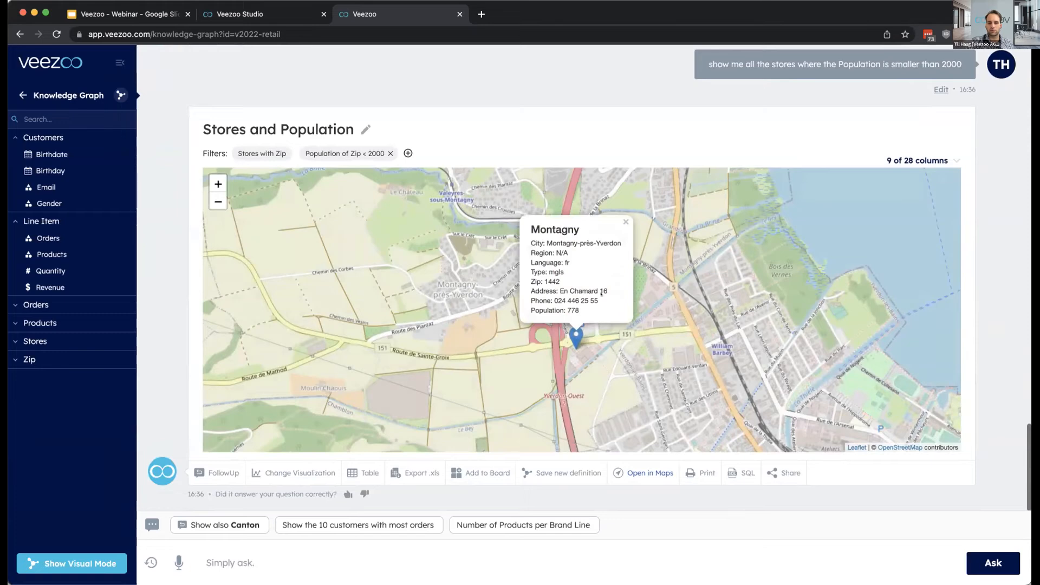
left_click_drag(670, 261, 682, 226)
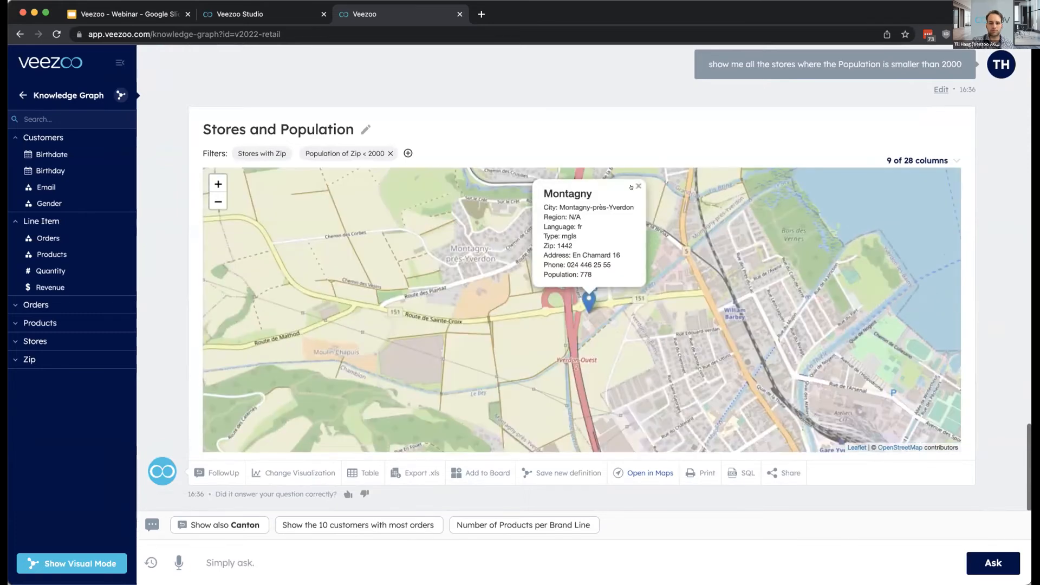
left_click(638, 186)
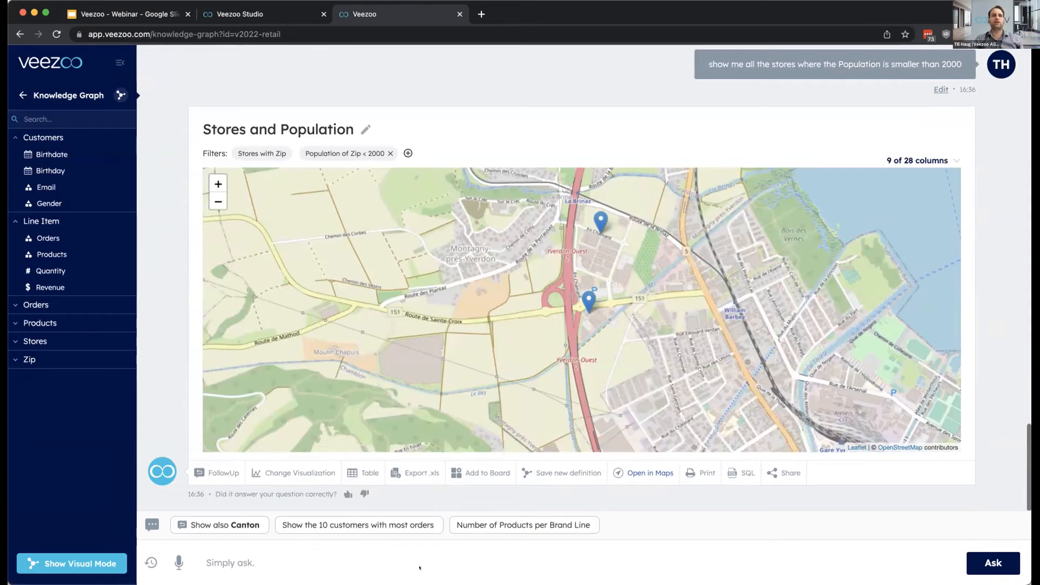
- Ask "How did the sales of Peanut butter (Crunchy) develop this year?", choosing the suggested Peanut butter (Crunchy) product
left_click(420, 567)
type("How ")
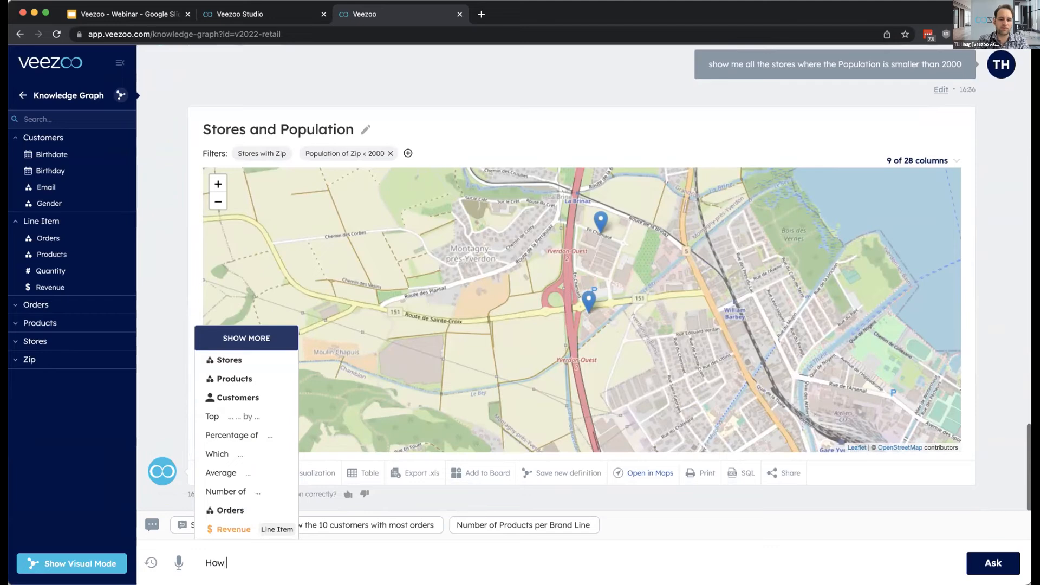
type("did the sales of peanut but")
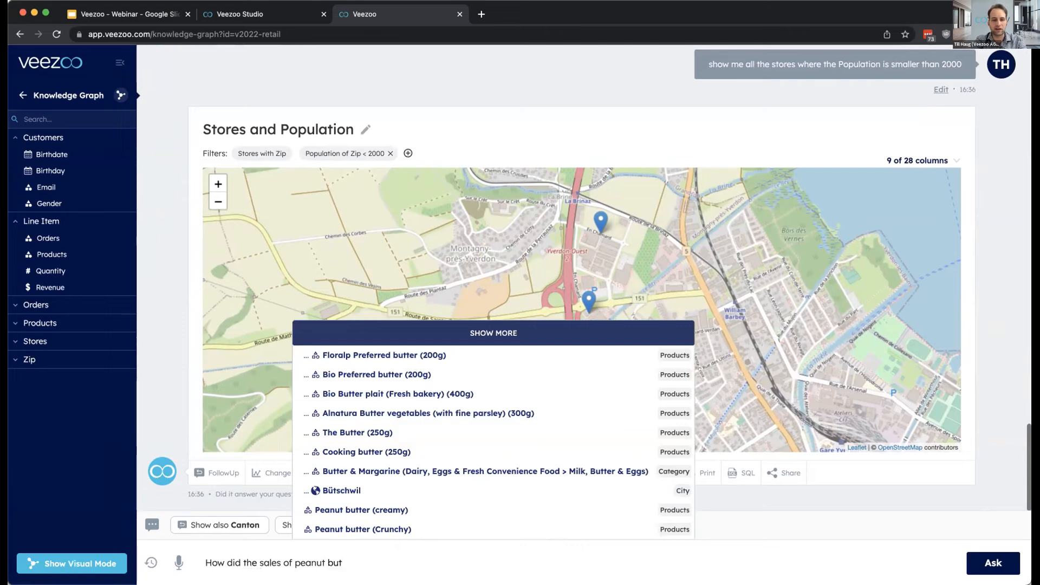
left_click(385, 531)
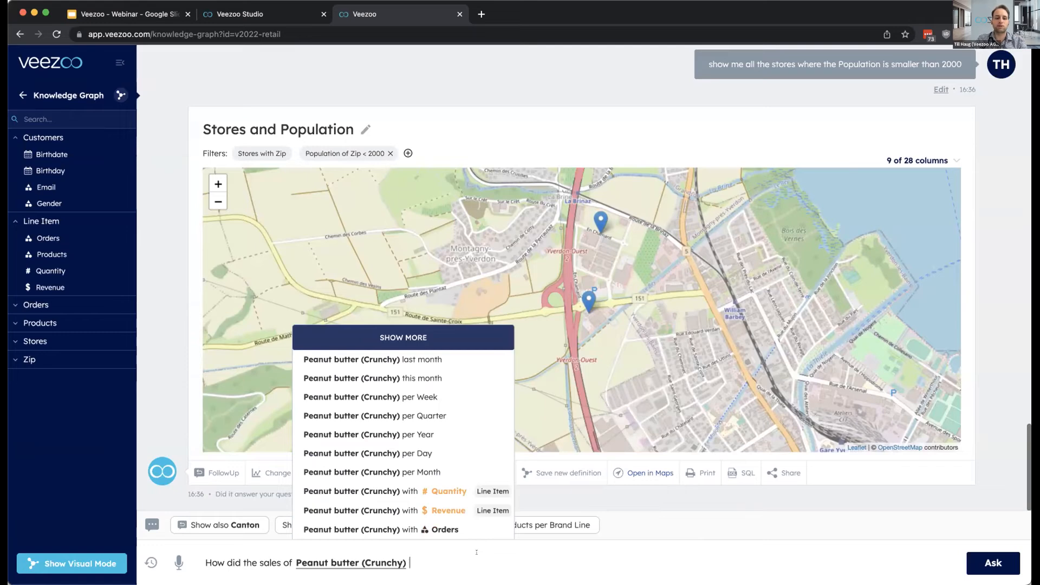
type("develop this year?")
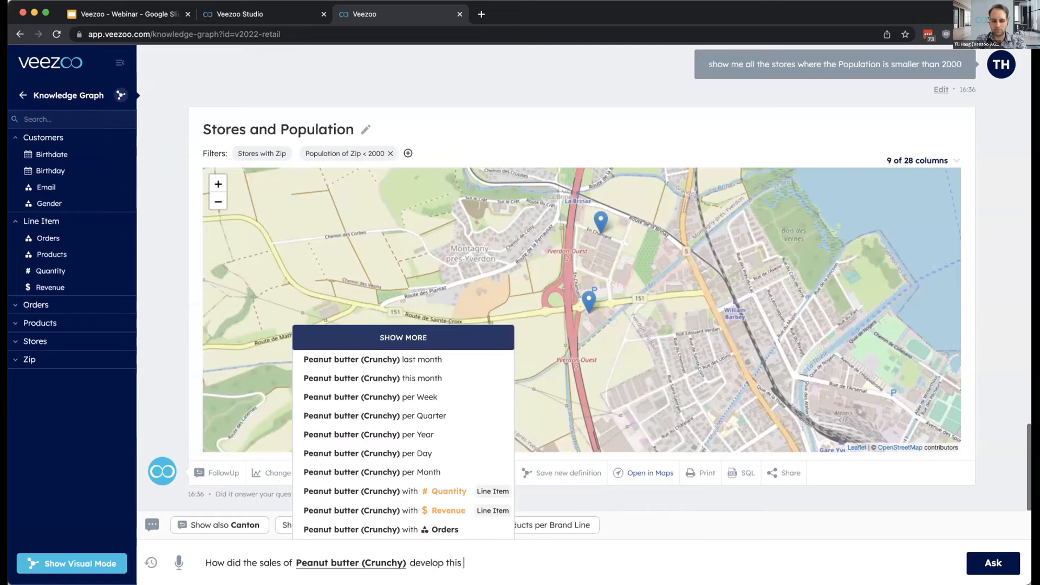
key("Return")
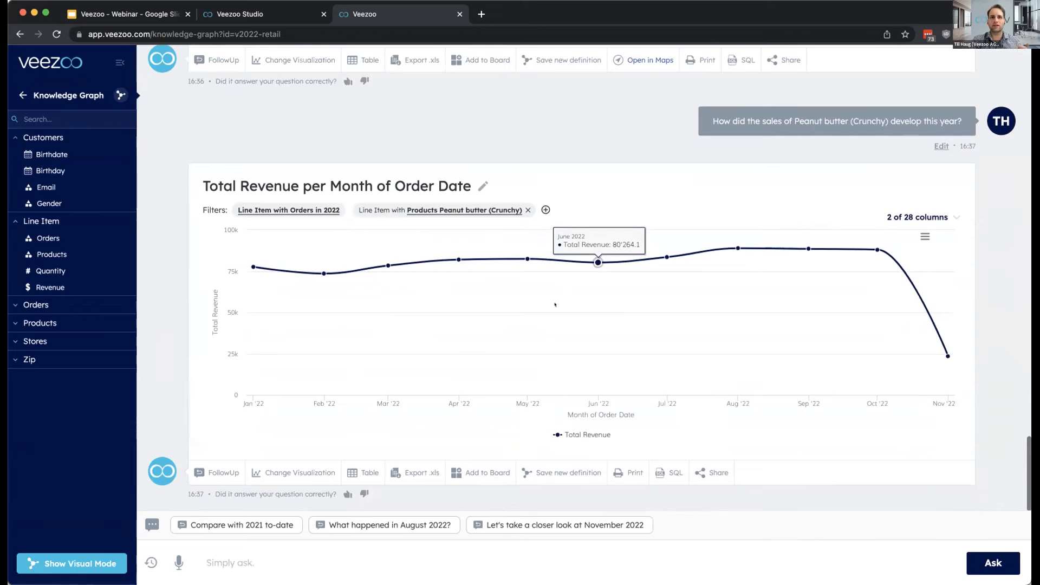
- Ask "what's the age distribution of customers who buy Peanut butter (Crunchy)", picking the suggested product name
left_click(411, 553)
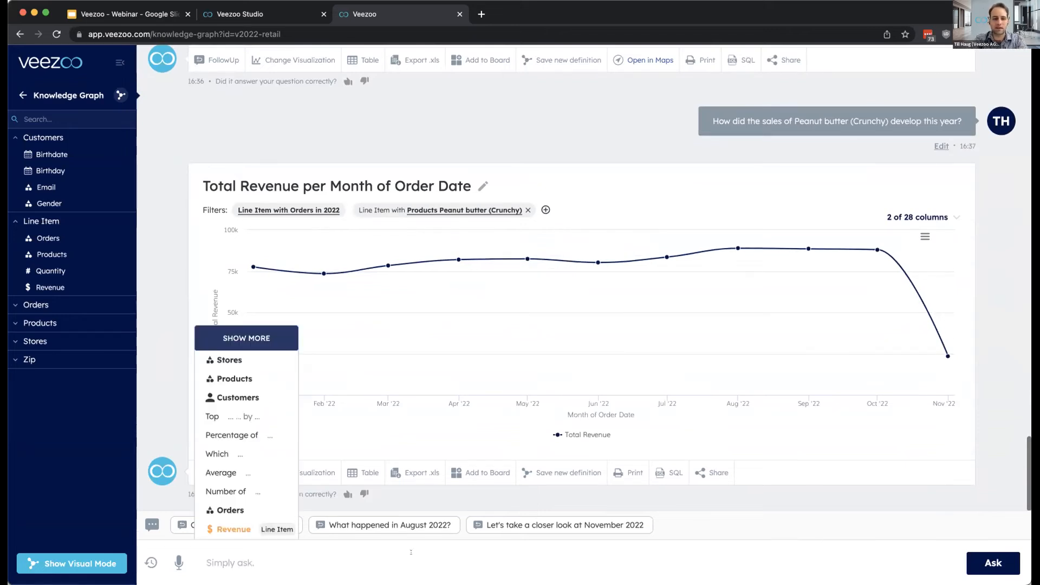
type("what's the ag")
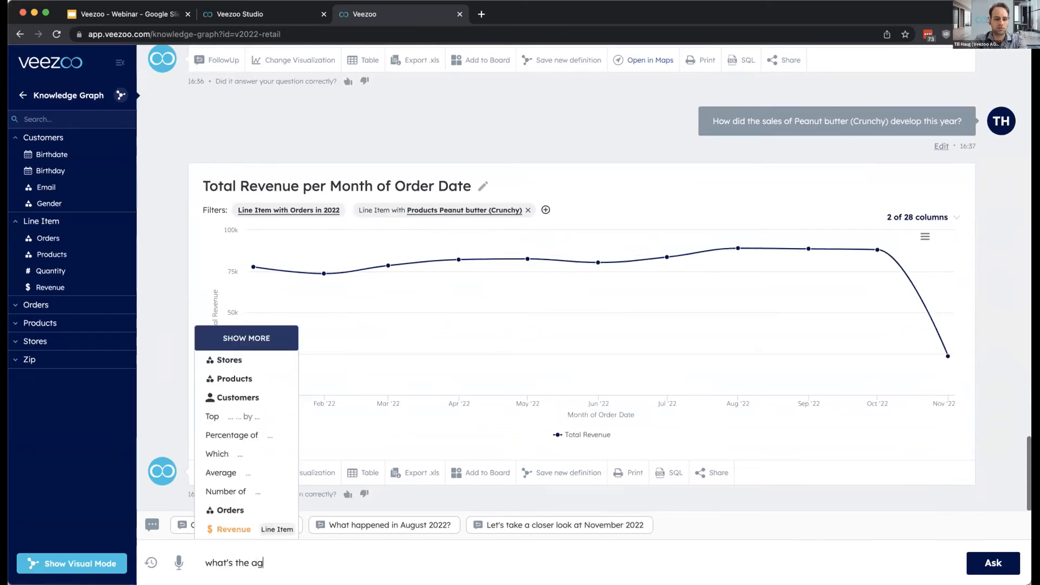
type("e distribution of ")
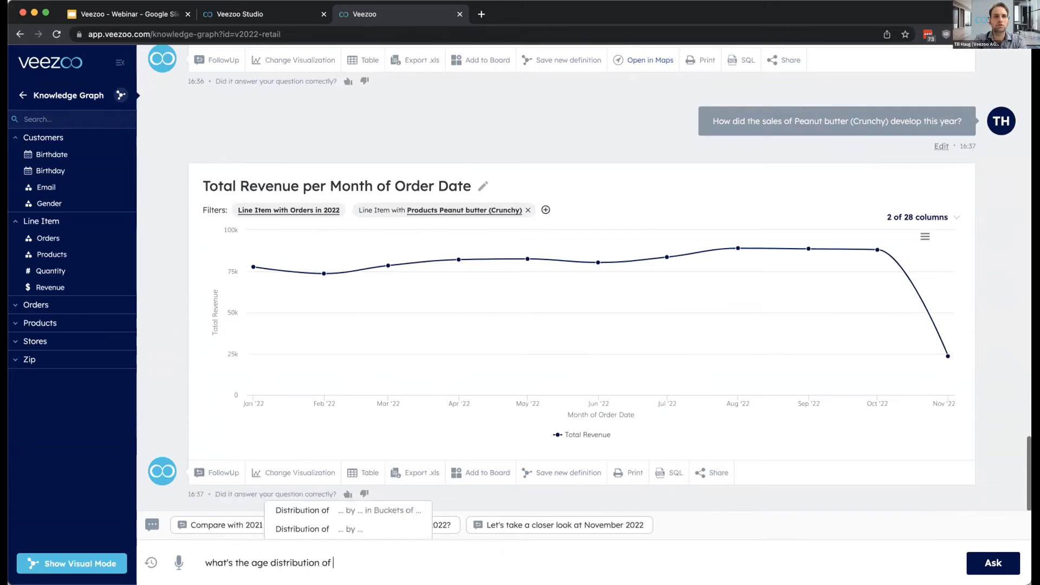
type("customers buy w")
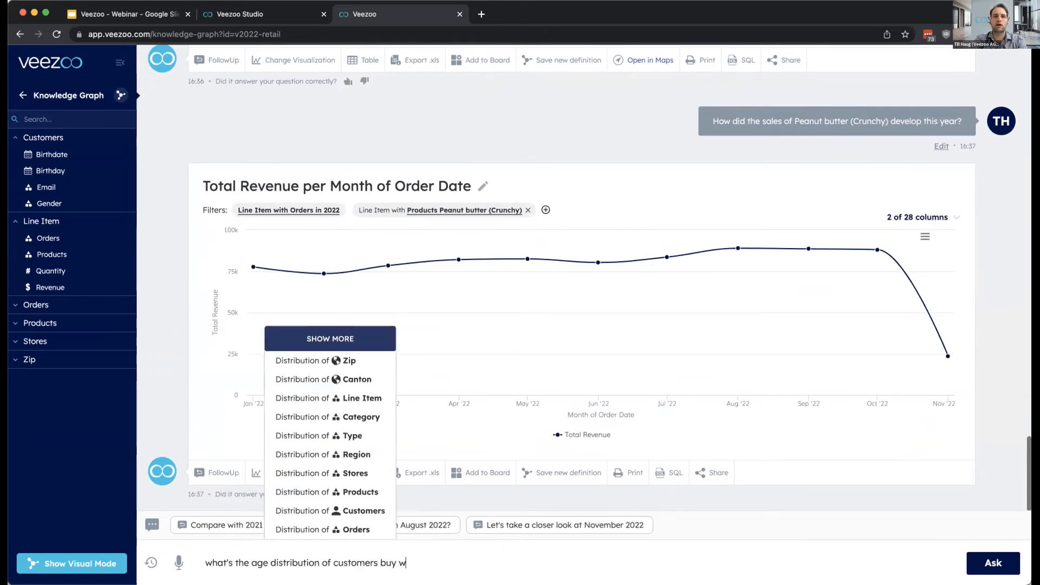
key("BackSpace")
key("BackSpace")
key("BackSpace")
key("BackSpace")
key("BackSpace")
type("who buy pean")
key("Up")
key("Return")
key("Return")
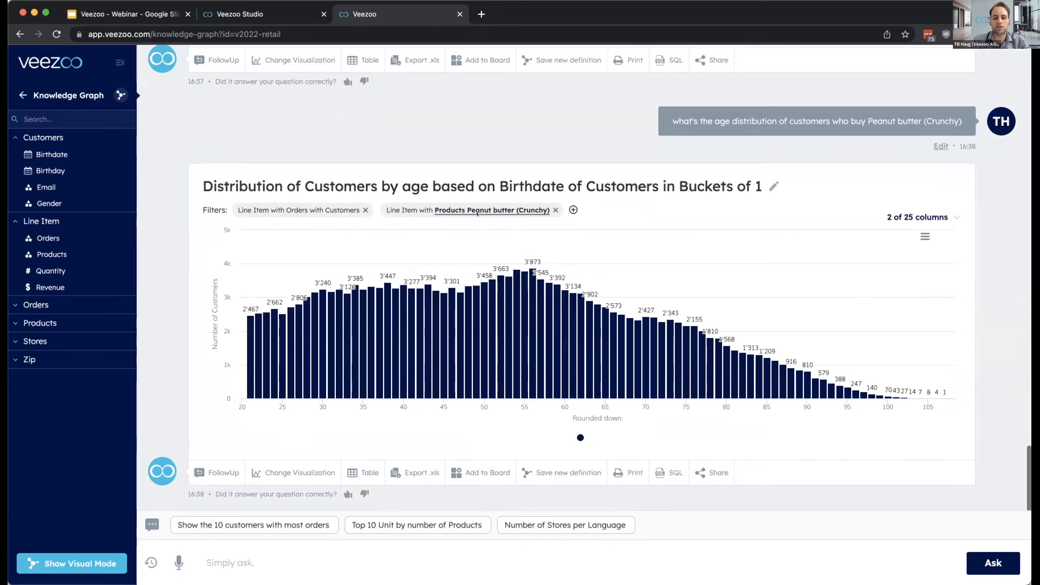
- Look at the selectable products in the age distribution's Peanut butter (Crunchy) filter and leave the filter as it is
left_click(486, 209)
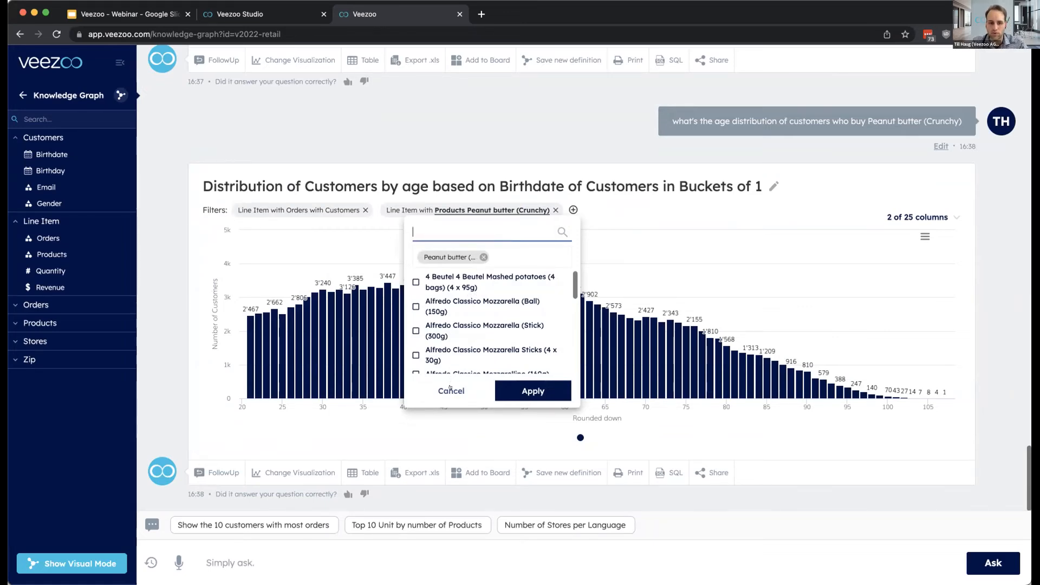
left_click(454, 387)
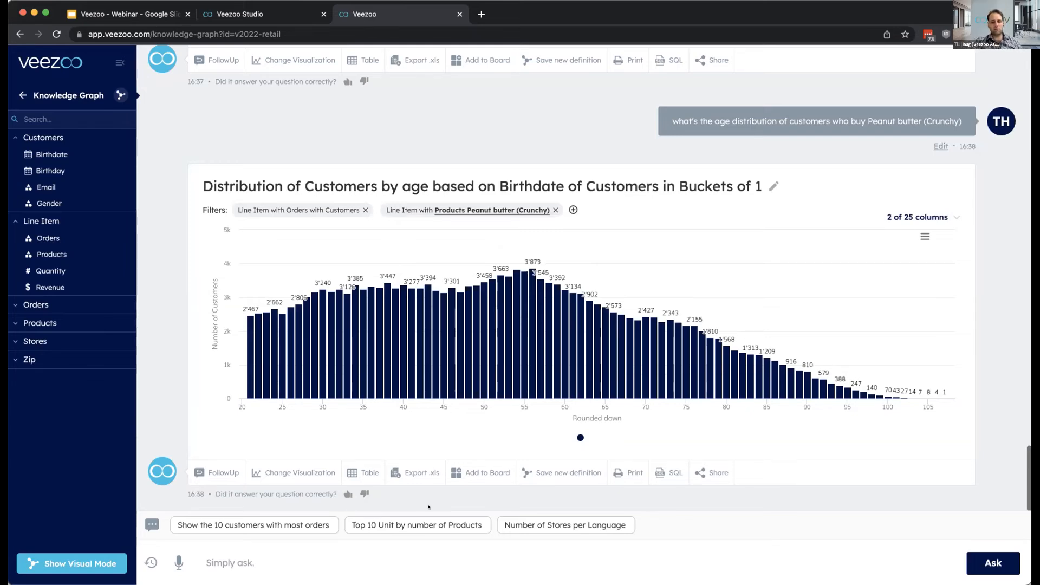
- Begin a new question with "show me all orders in Zürich with Peanut butter (Crunchy)", using the suggested Zürich and product entries
left_click(421, 561)
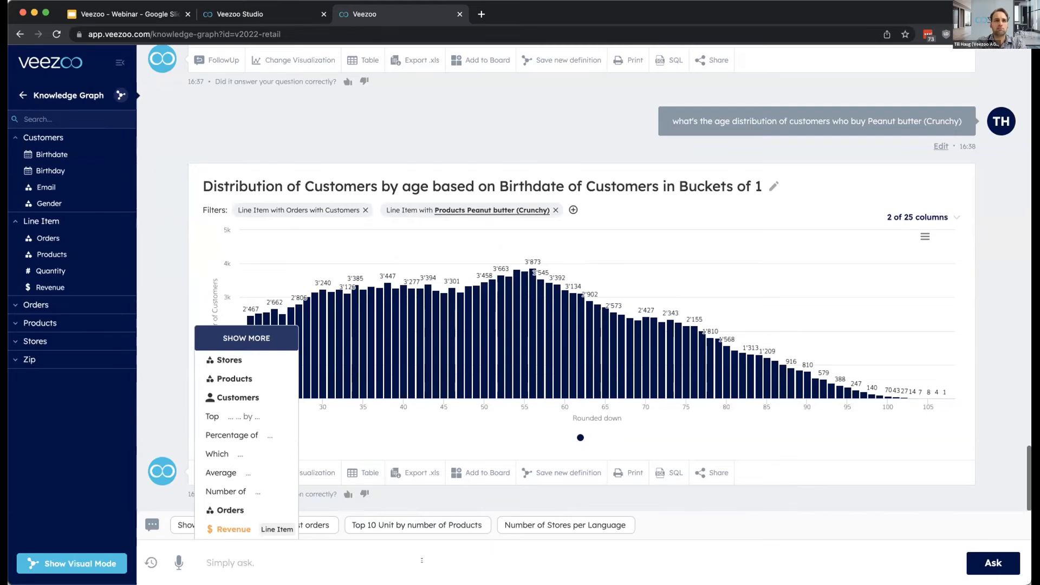
type("show")
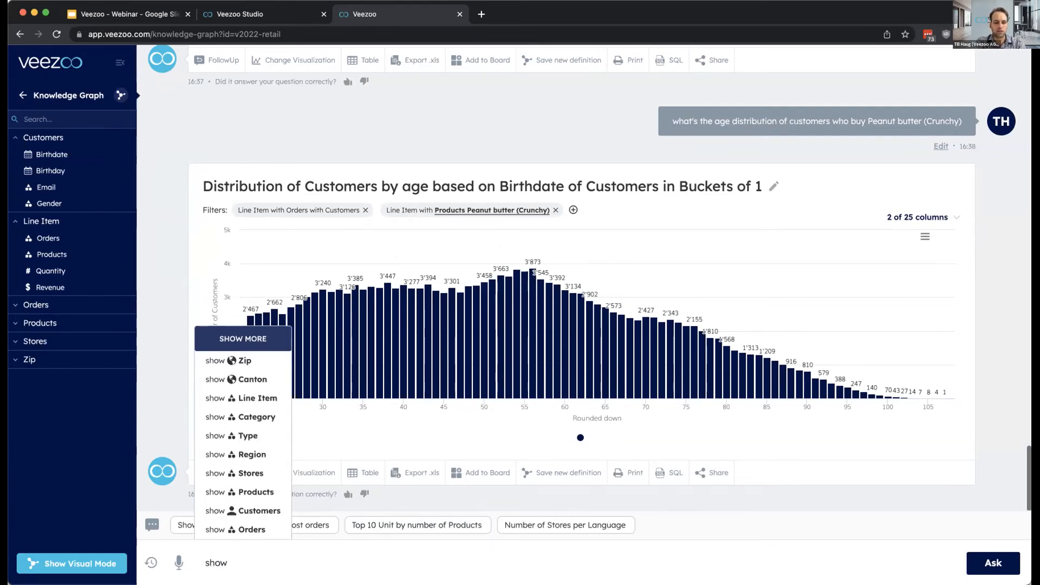
type(" me all orders in ")
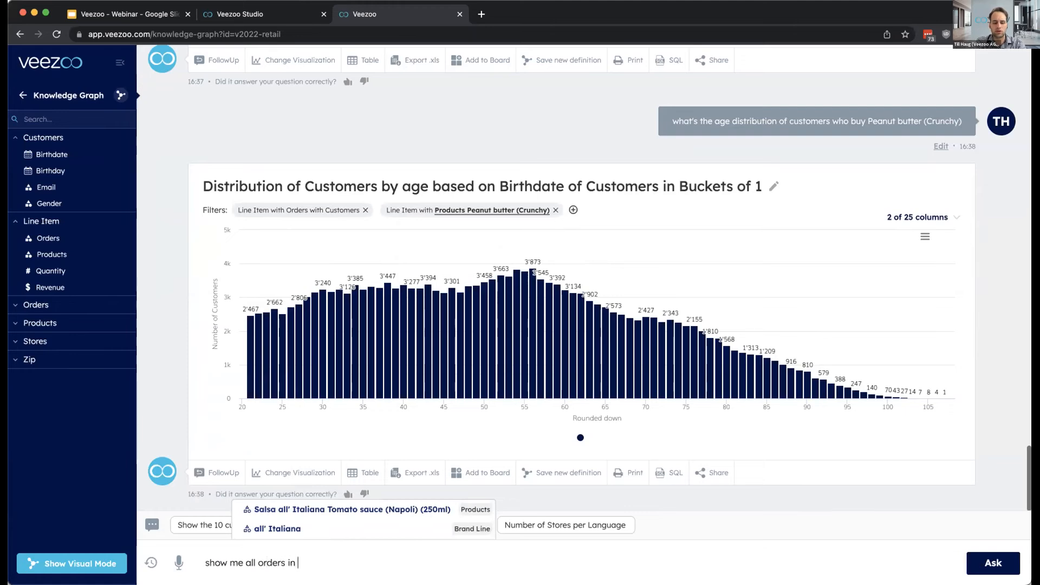
type("zu")
type("ri")
key("Up")
key("Return")
type("with peanu")
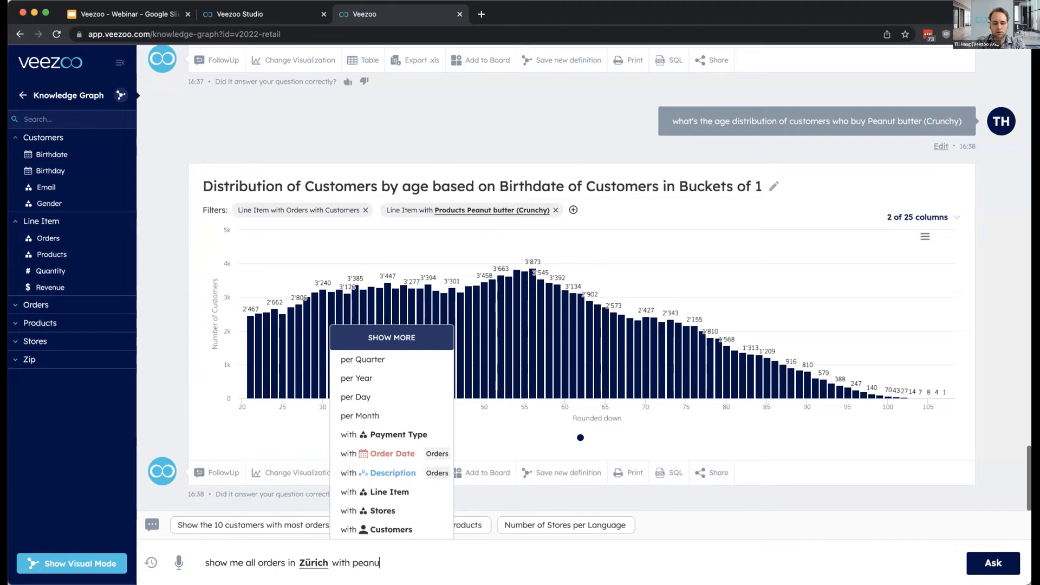
key("Up")
key("Return")
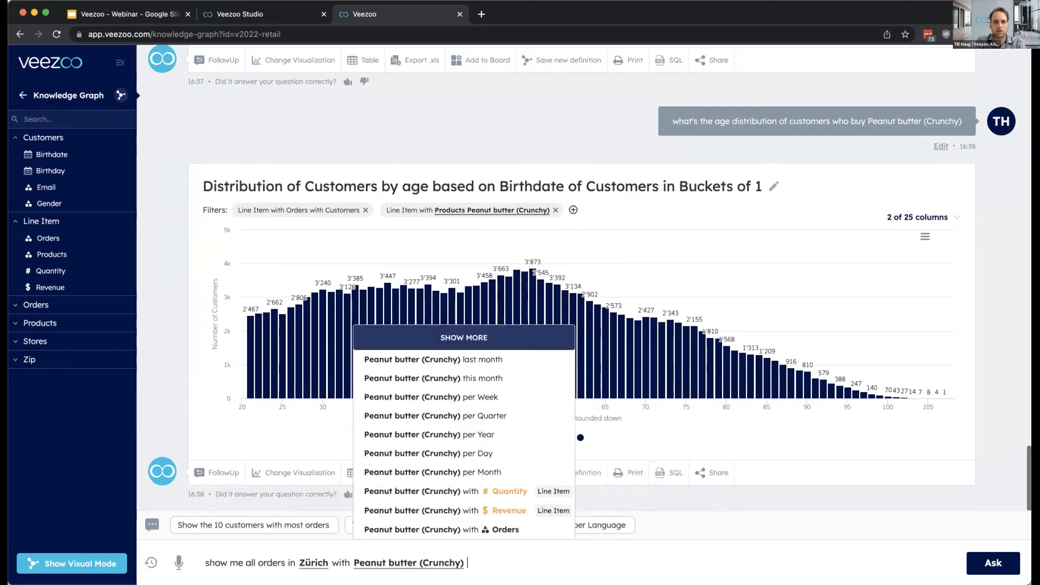
- Complete the question with "without a jelly line item from customers younger than 30" and submit it
type("without ")
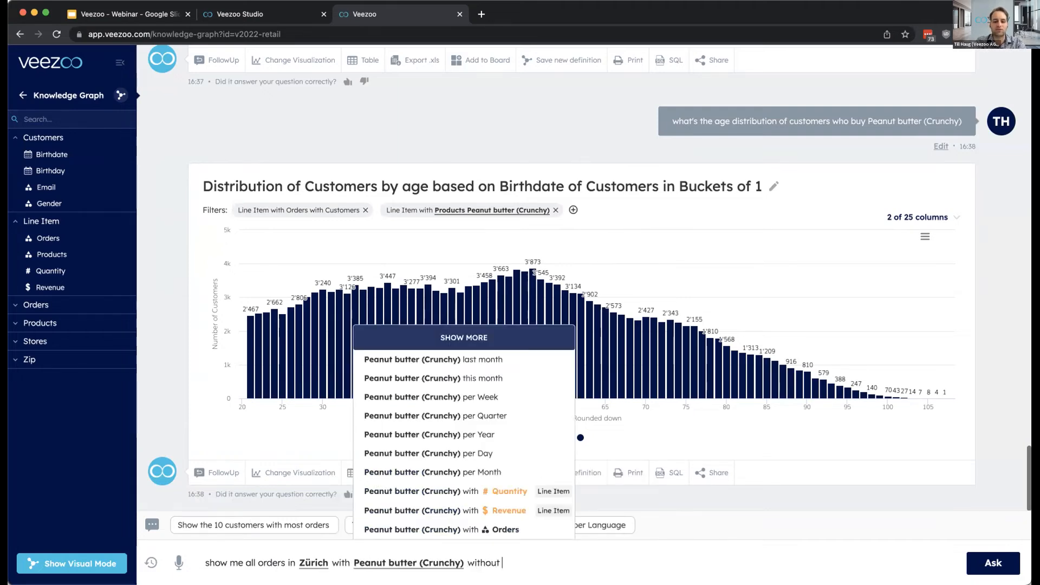
type("a jelly")
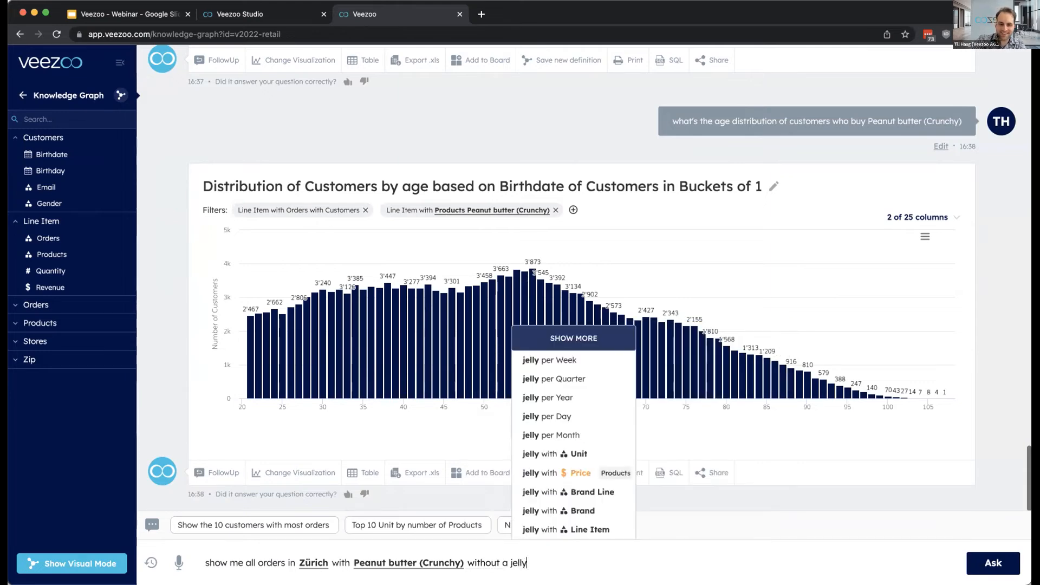
key("BackSpace")
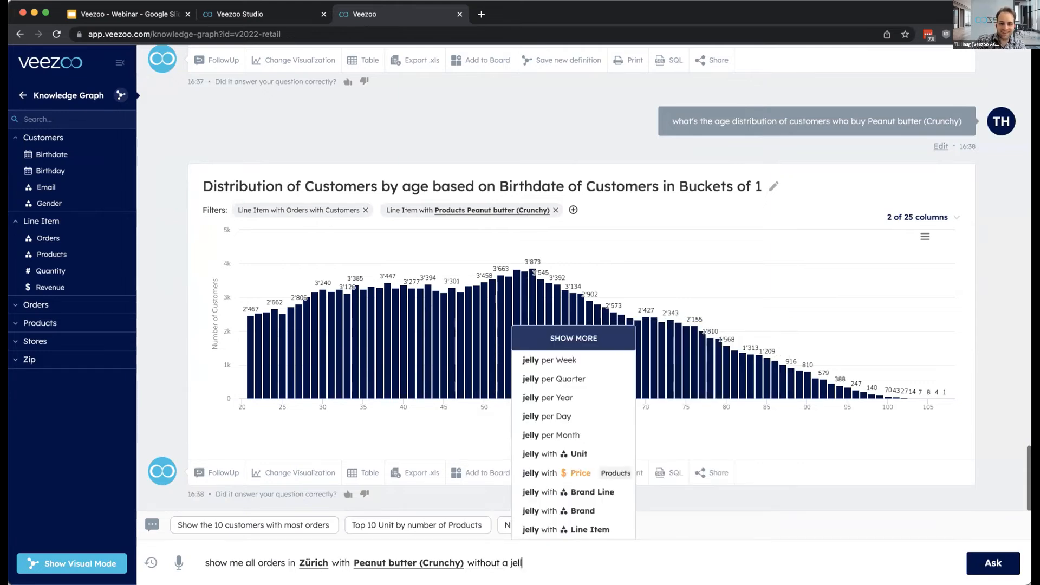
type("y line item")
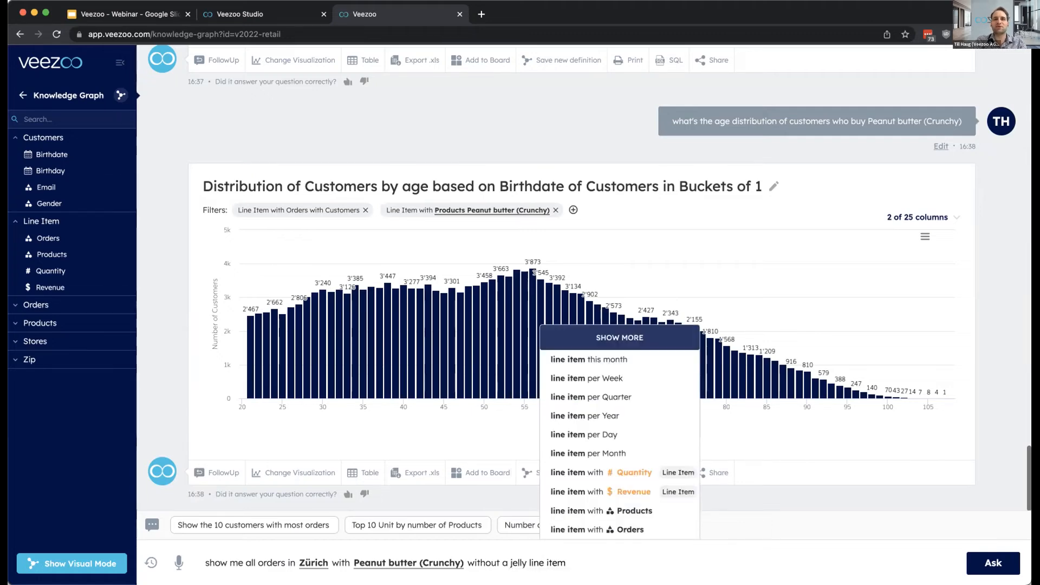
type(" from cust")
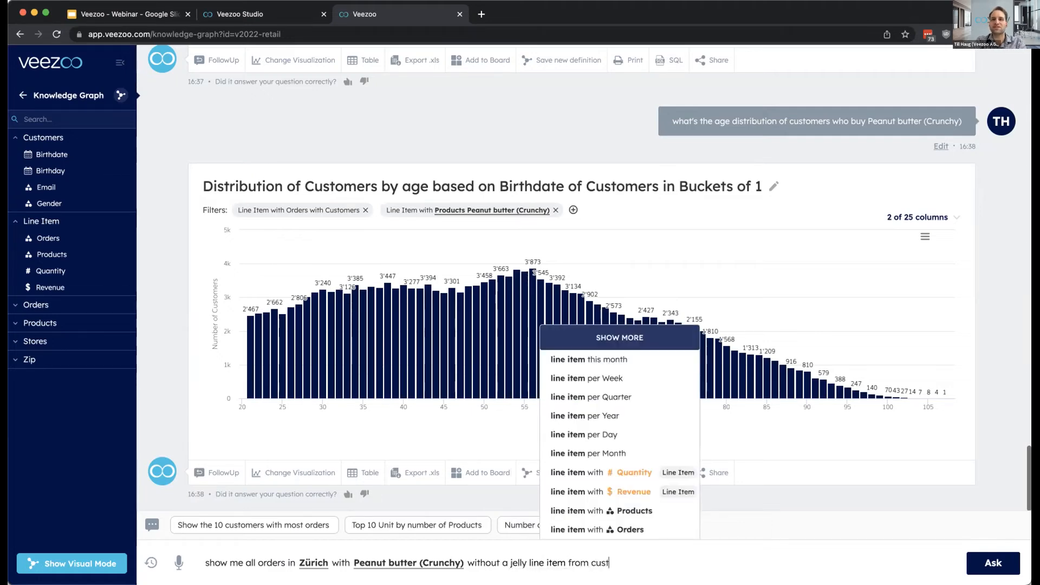
type("omers younger than 30")
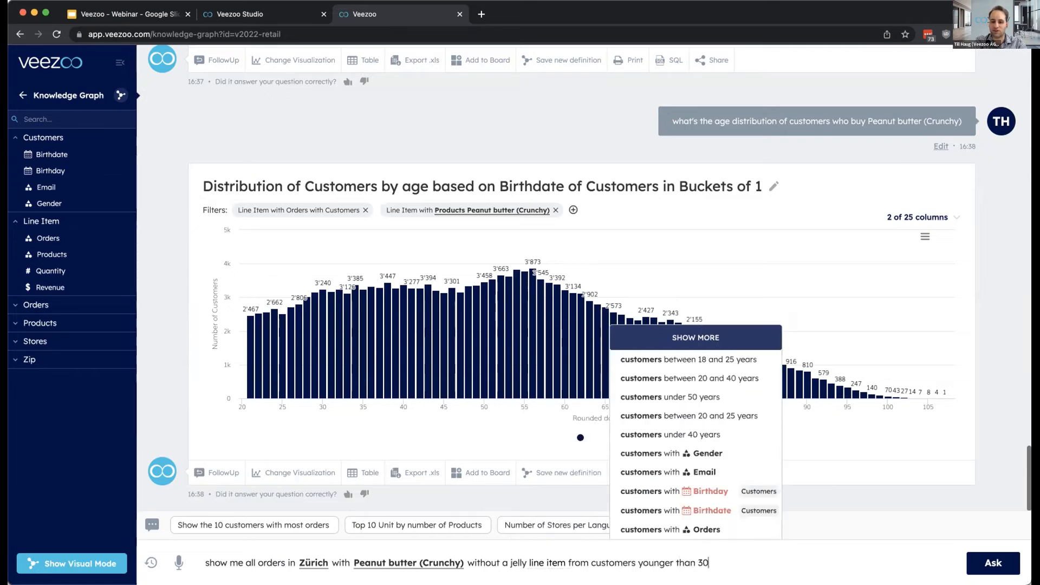
key("Return")
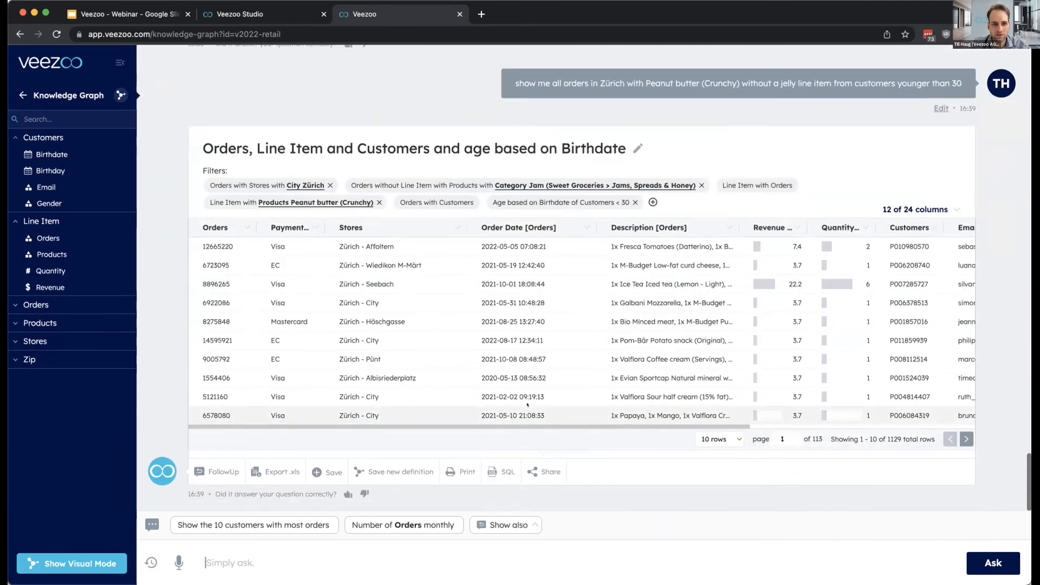
- Check the orders result's total row count, read through its generated SQL query and return to the table
double_click(896, 439)
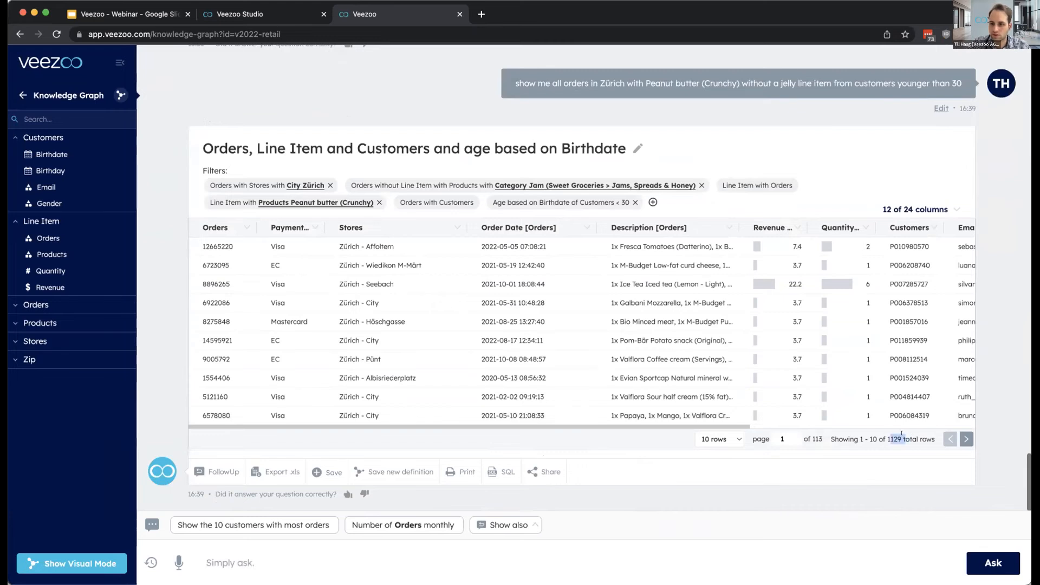
left_click(900, 434)
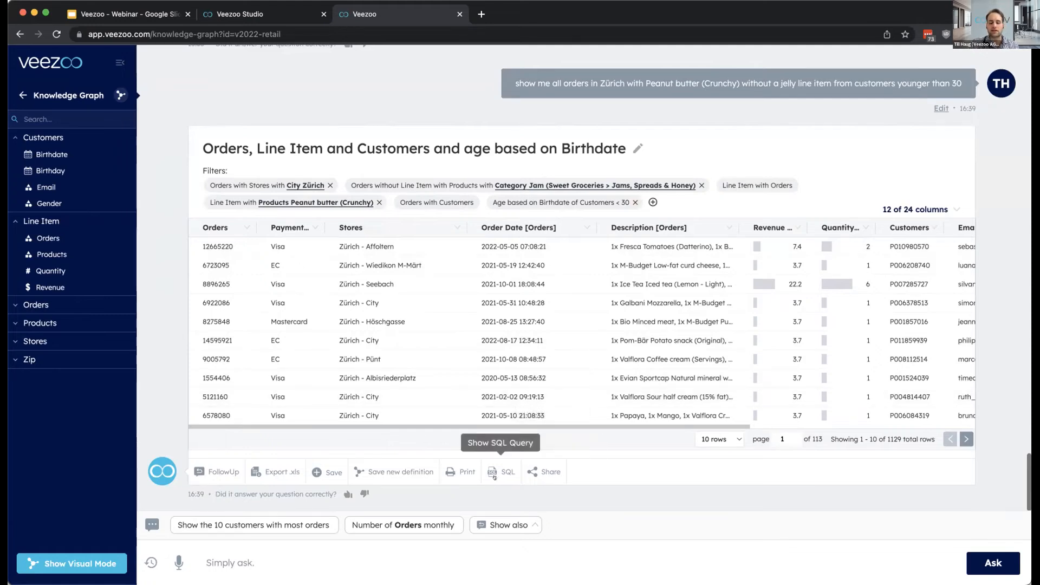
left_click(494, 475)
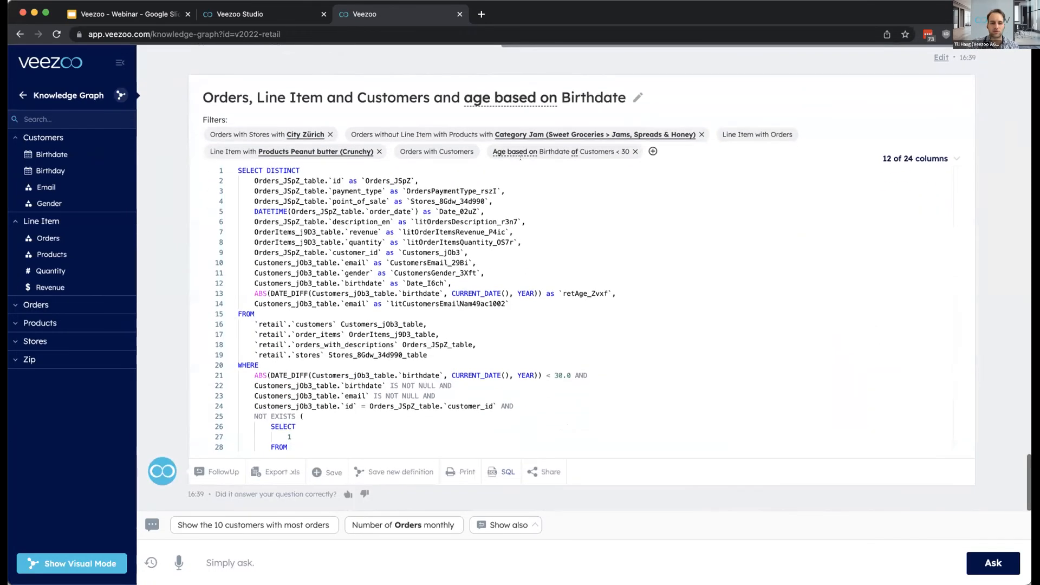
scroll(465, 306, "down", 5)
left_click(466, 340)
scroll(466, 314, "up", 5)
scroll(466, 333, "down", 5)
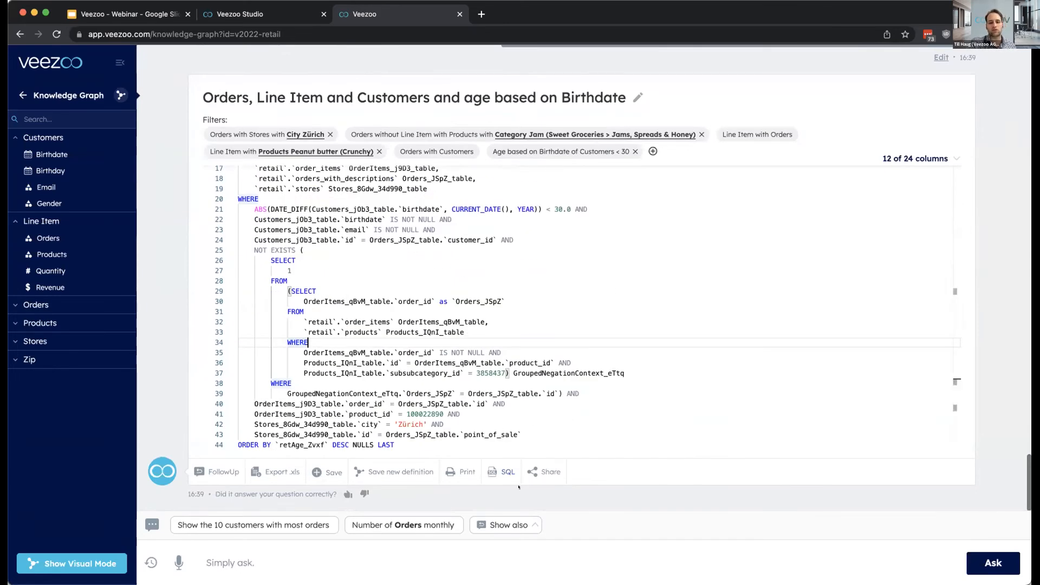
left_click(501, 471)
scroll(513, 371, "up", 1)
scroll(514, 371, "down", 1)
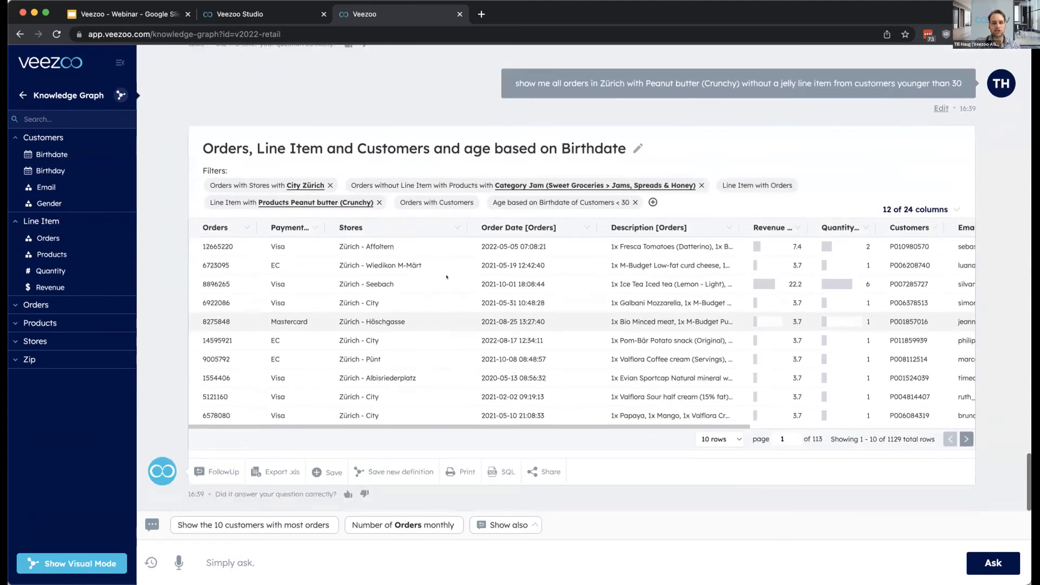
- Ask the follow-up "how many orders per store" on the Zürich orders answer and display the result as a bar chart
left_click(205, 462)
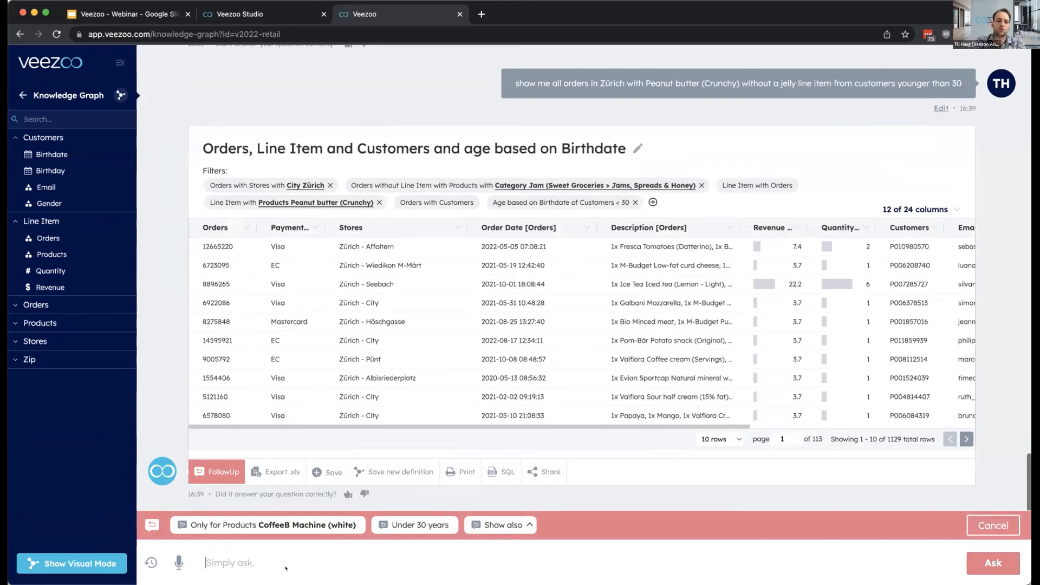
type("how many orde")
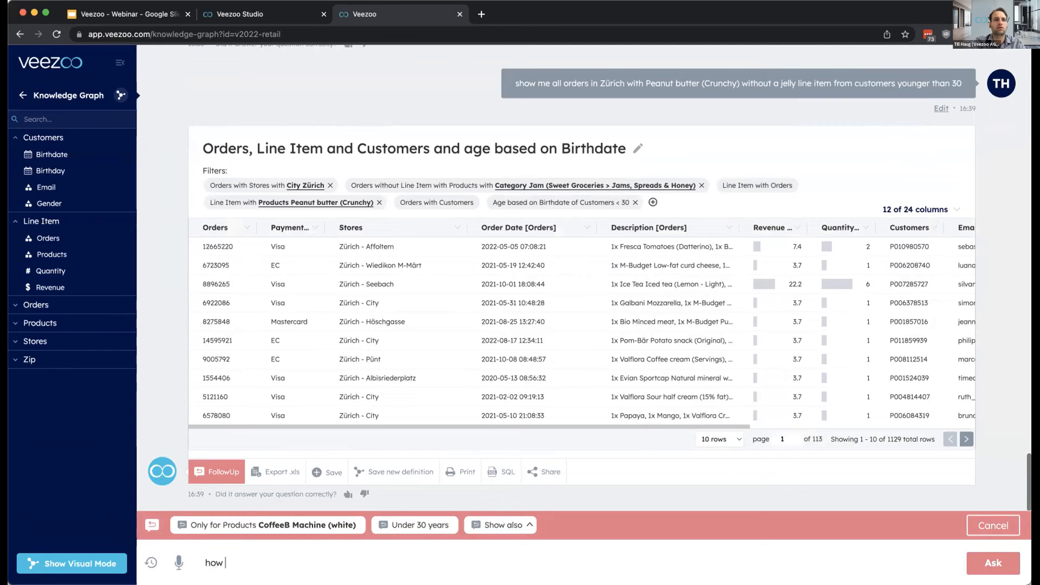
type("rs per store")
key("Return")
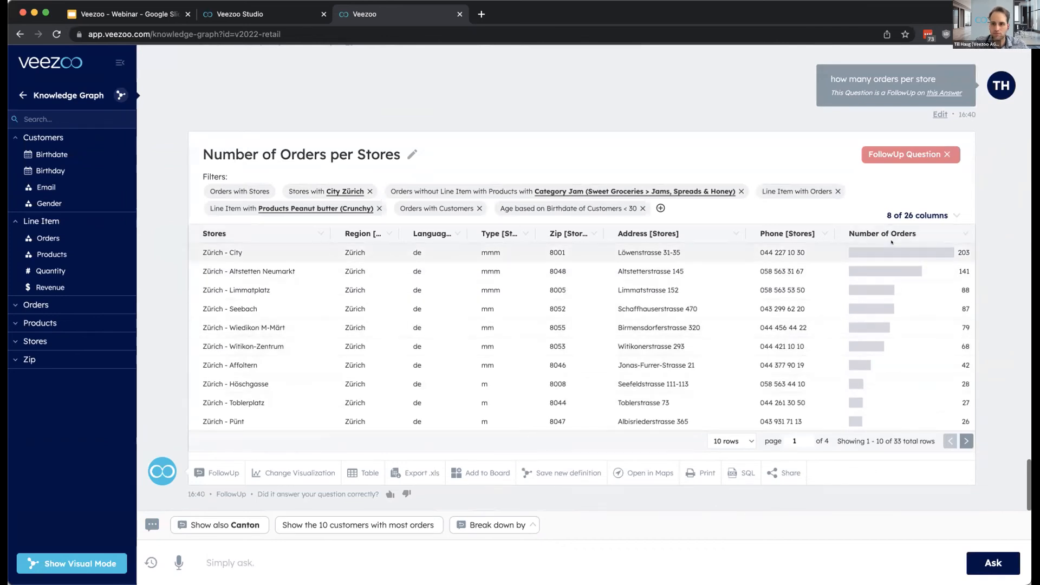
left_click(293, 473)
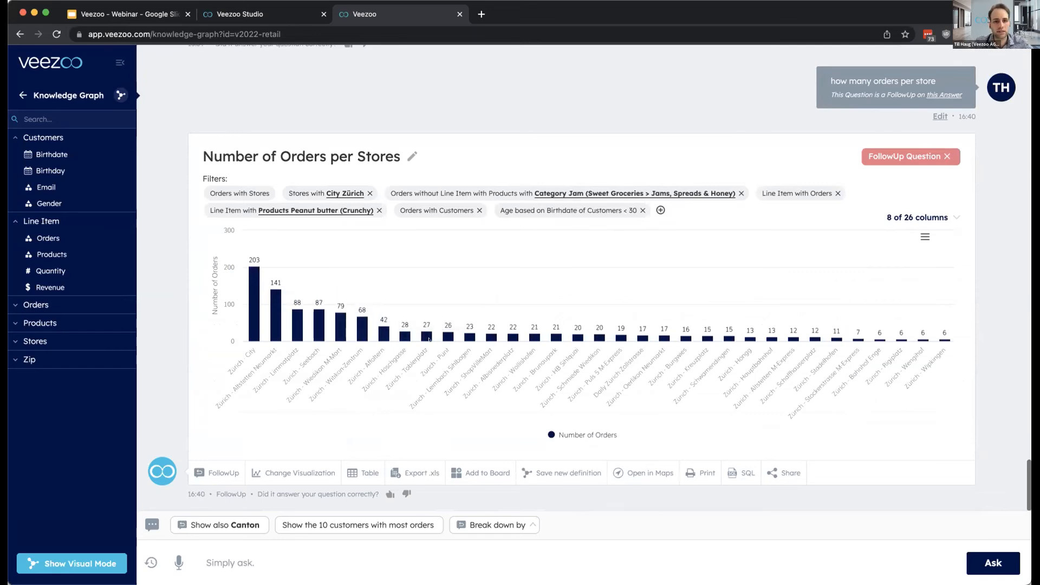
scroll(429, 340, "up", 15)
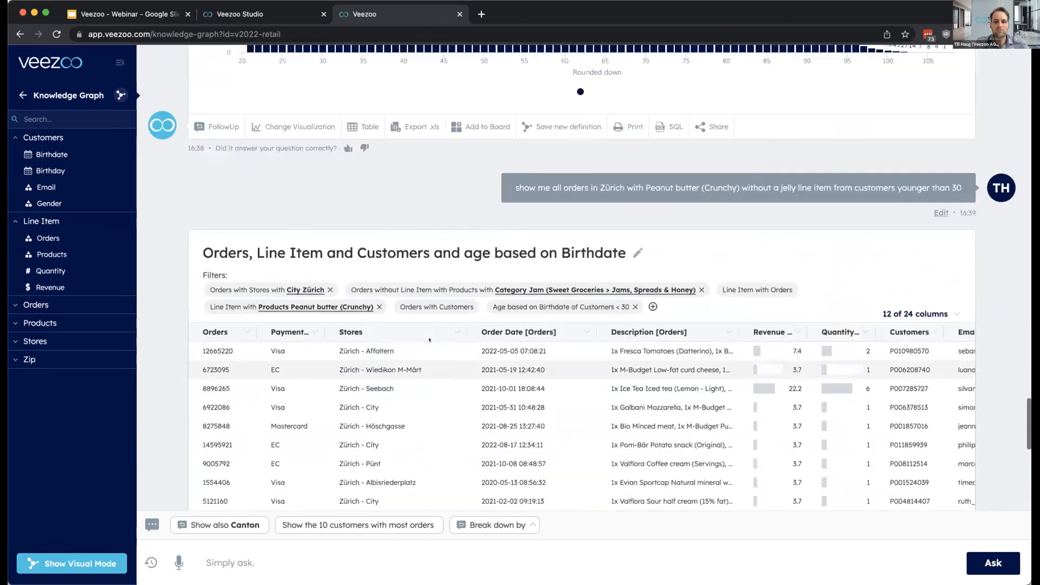
scroll(429, 339, "up", 5)
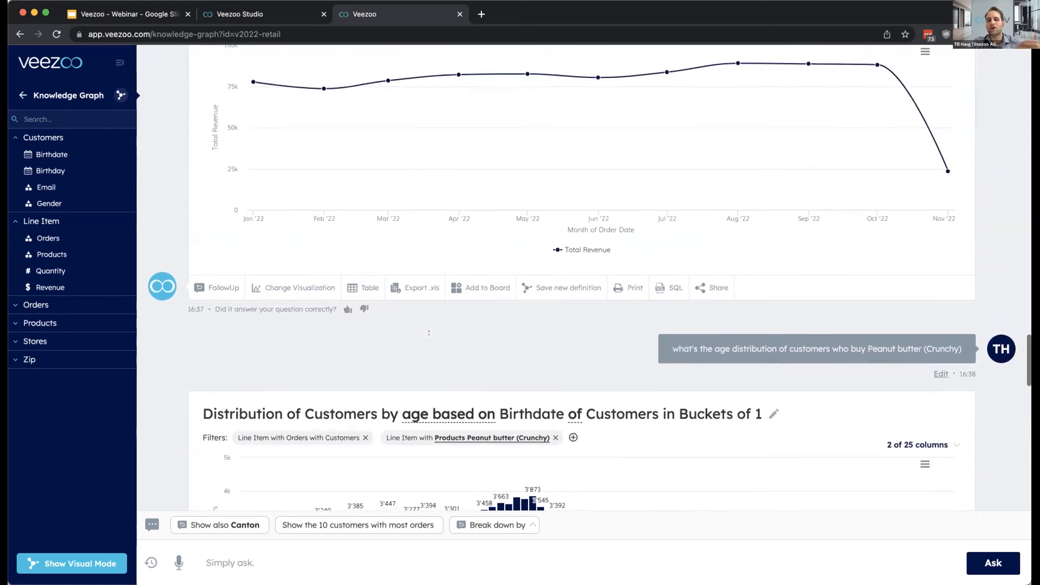
scroll(429, 332, "down", 6)
scroll(428, 333, "down", 10)
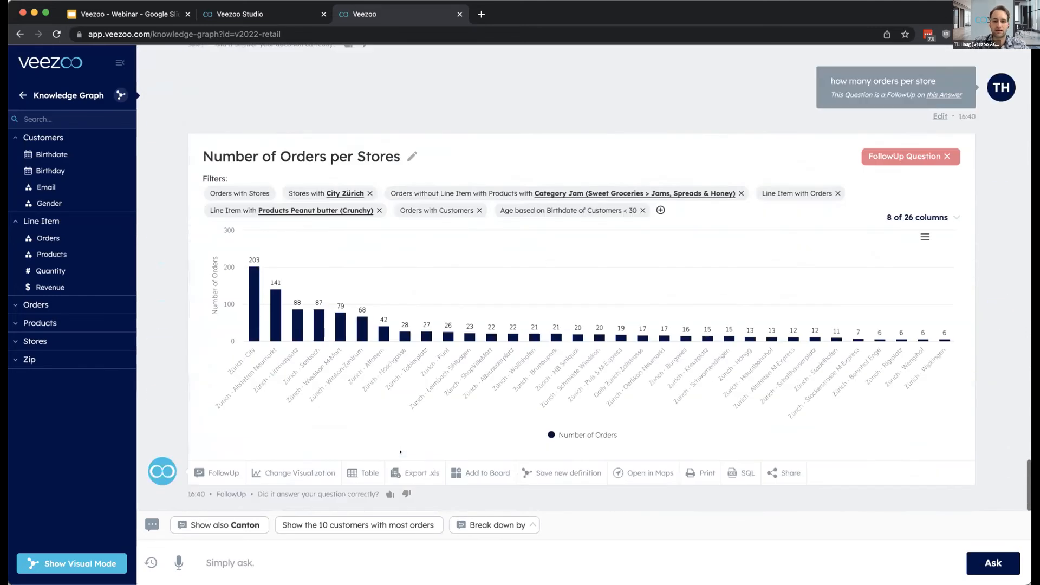
- Leave the knowledge graph view and add yesterday's organic products Total Quantity answer to a new board named "My Board"
left_click(23, 95)
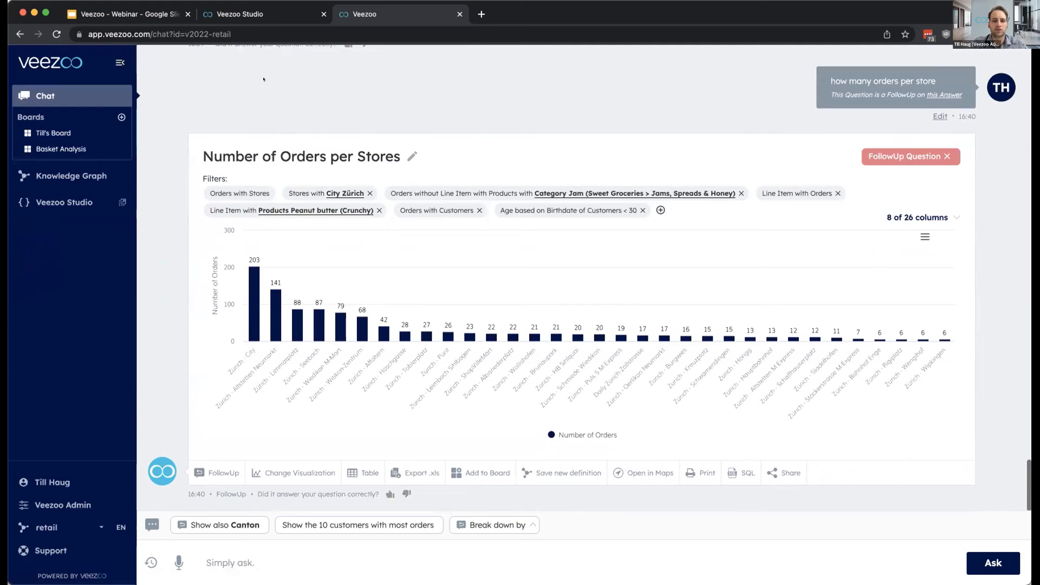
scroll(341, 303, "up", 10)
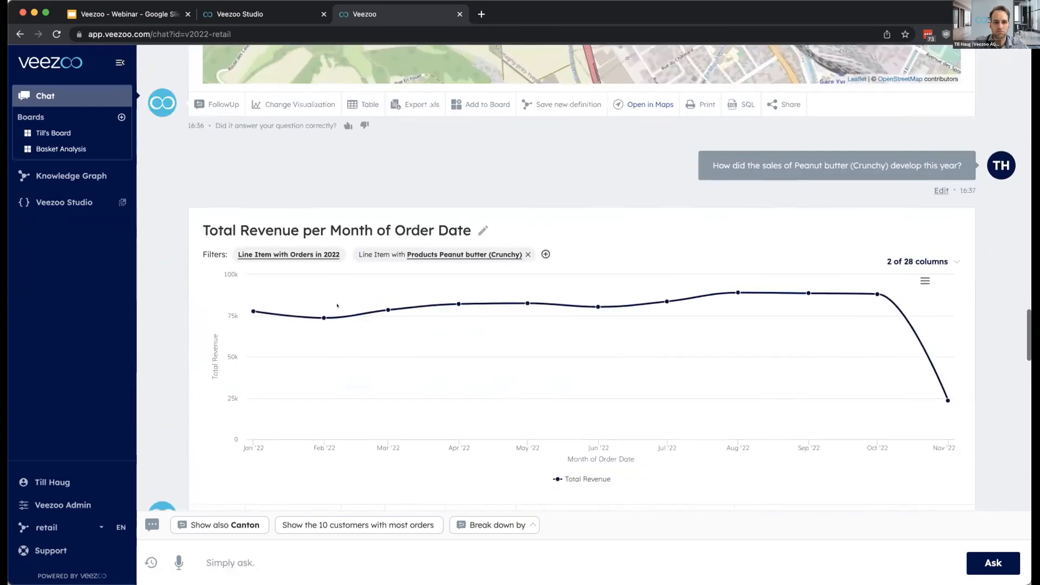
scroll(337, 305, "up", 15)
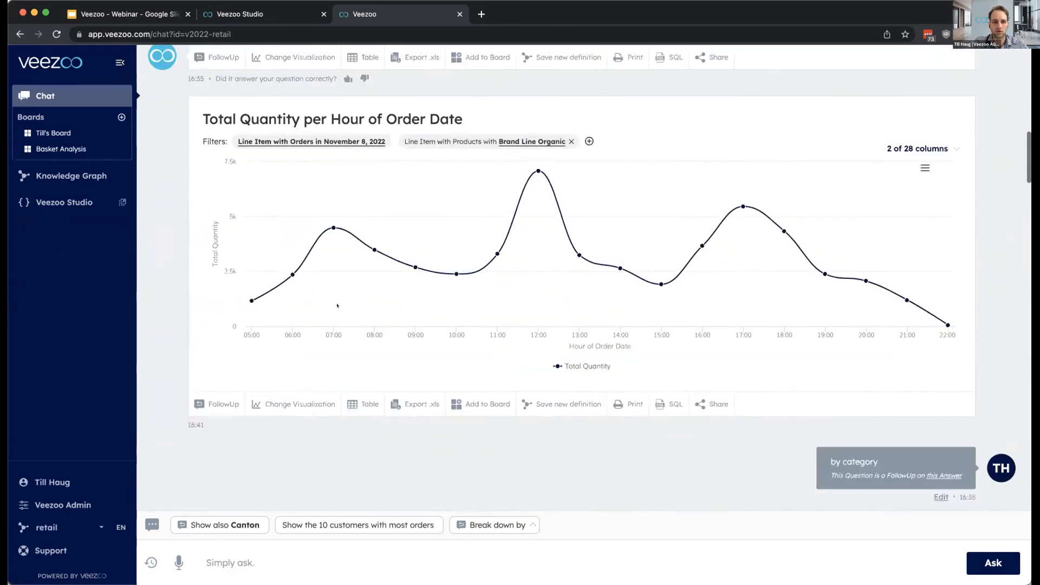
scroll(375, 148, "up", 4)
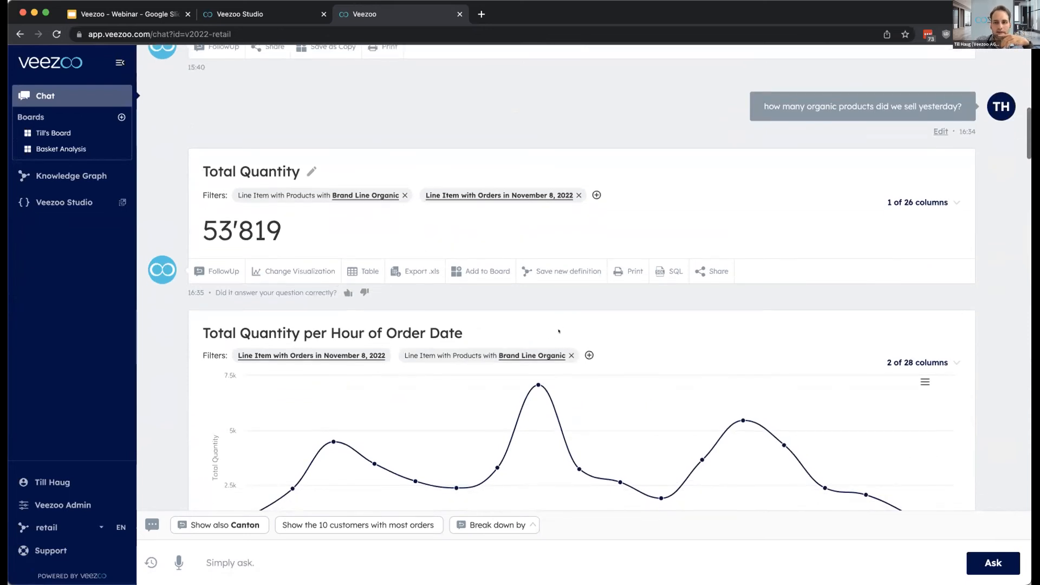
left_click(480, 271)
left_click(161, 571)
type("My Board")
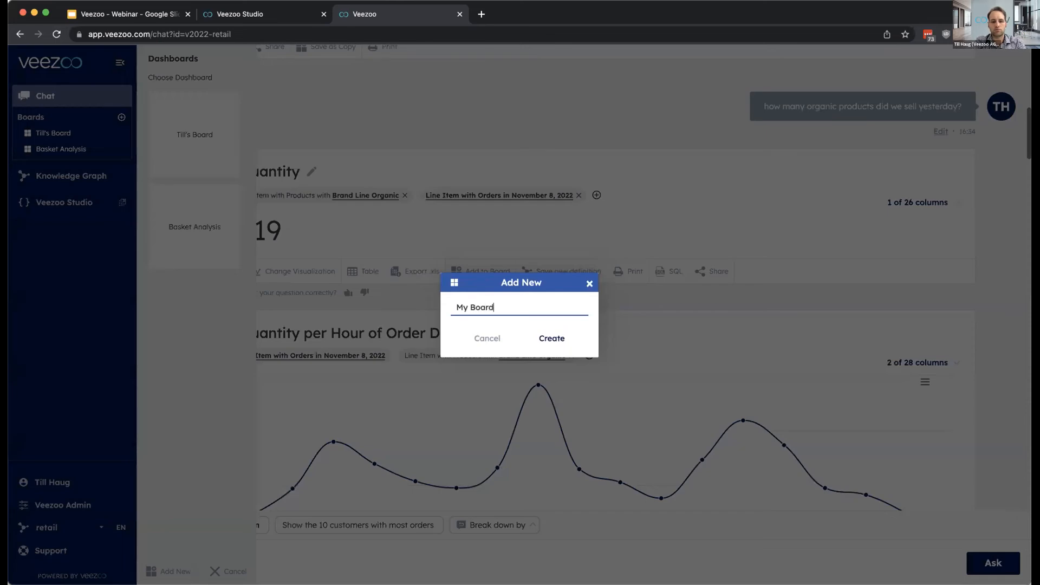
key("Return")
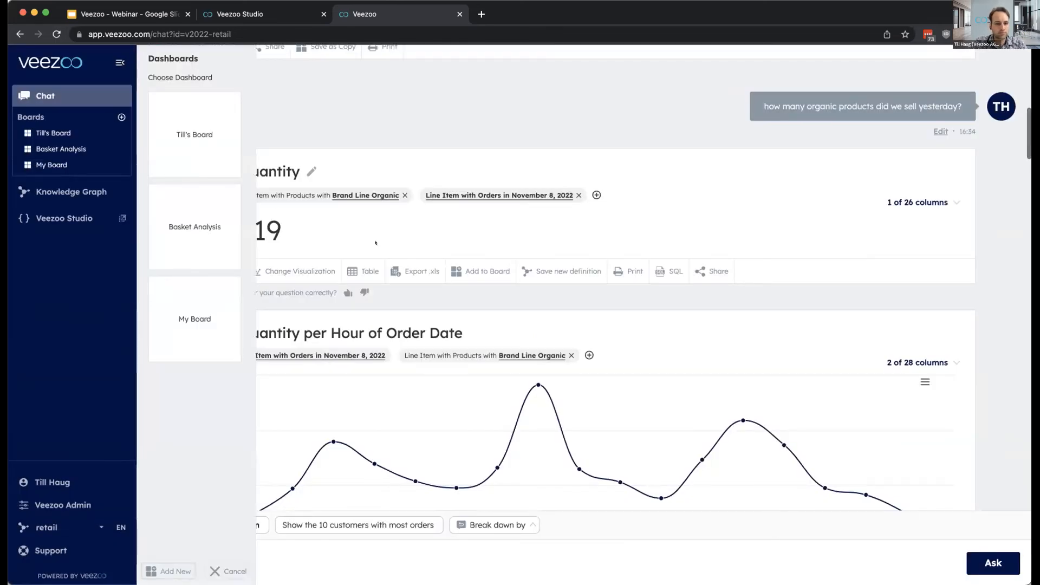
left_click(192, 305)
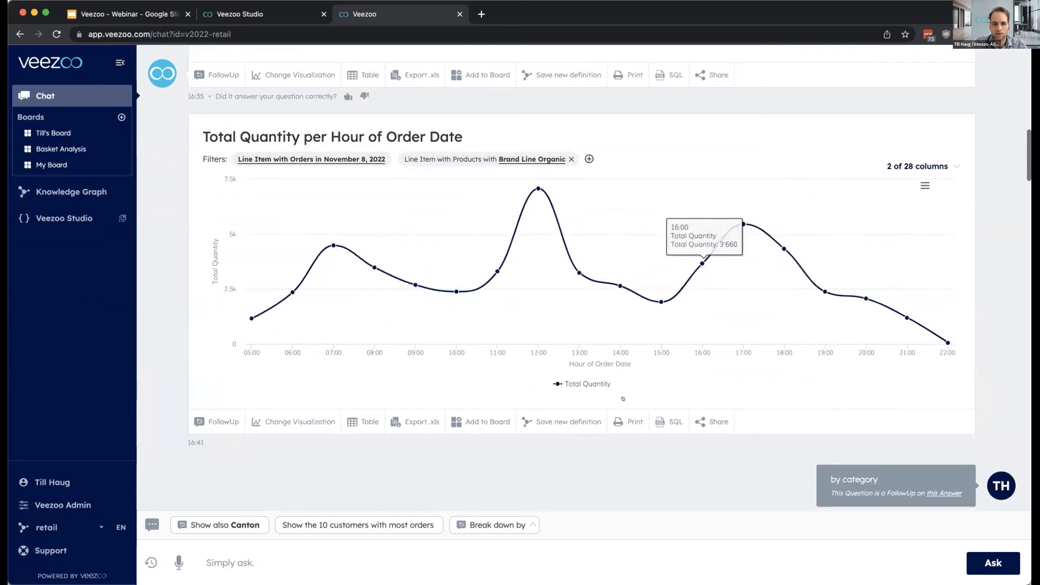
- Add the Total Quantity per Hour of Order Date chart to My Board
left_click(479, 421)
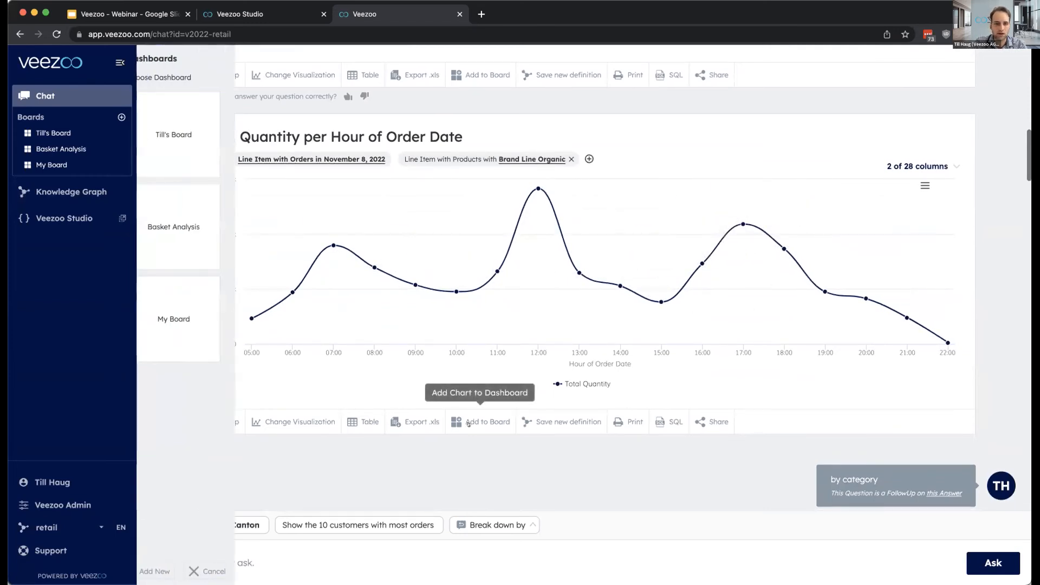
left_click(205, 326)
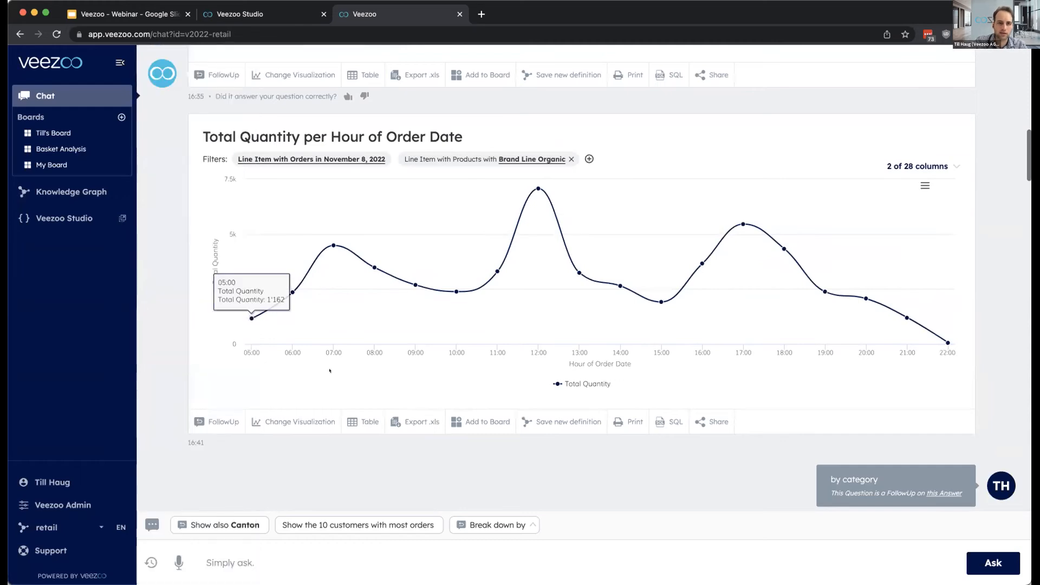
- Reload the chat page and open the saved board "My Board"
scroll(325, 368, "down", 10)
scroll(325, 369, "down", 15)
key("super+r")
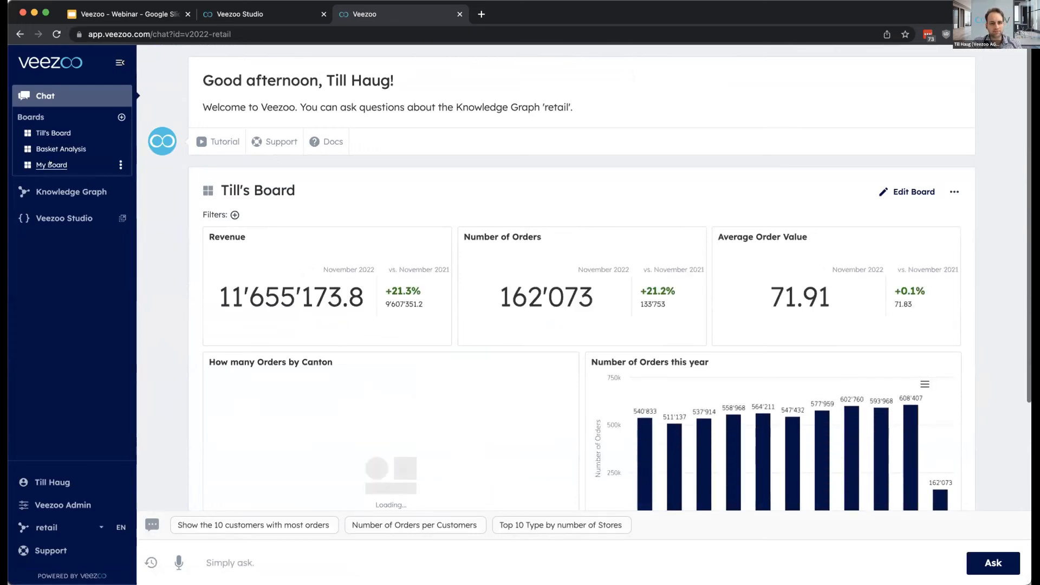
left_click(51, 164)
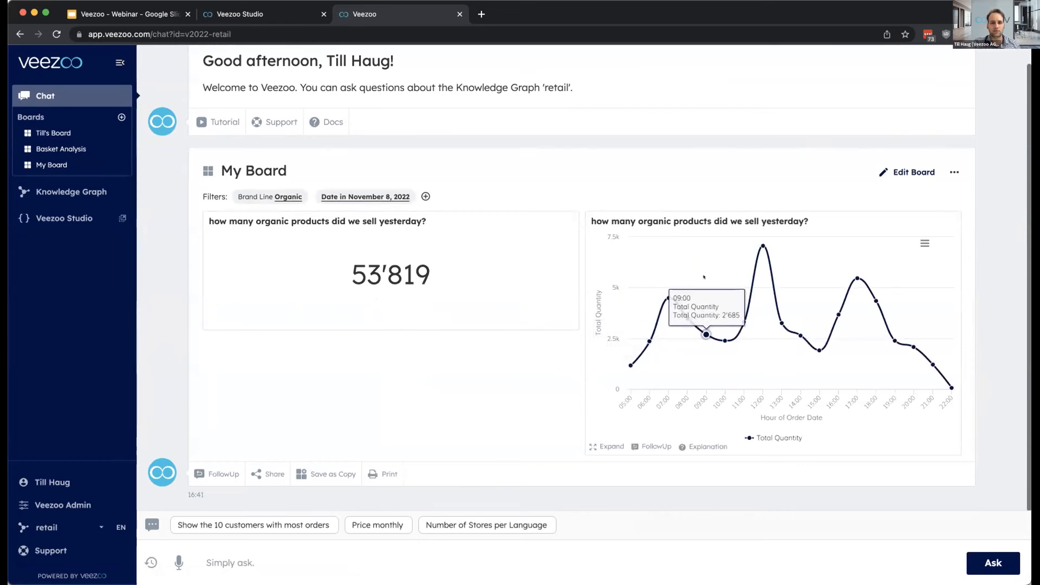
- Edit My Board by narrowing the single-number tile and widening the hourly line chart into the freed space, and save the changes
left_click(914, 172)
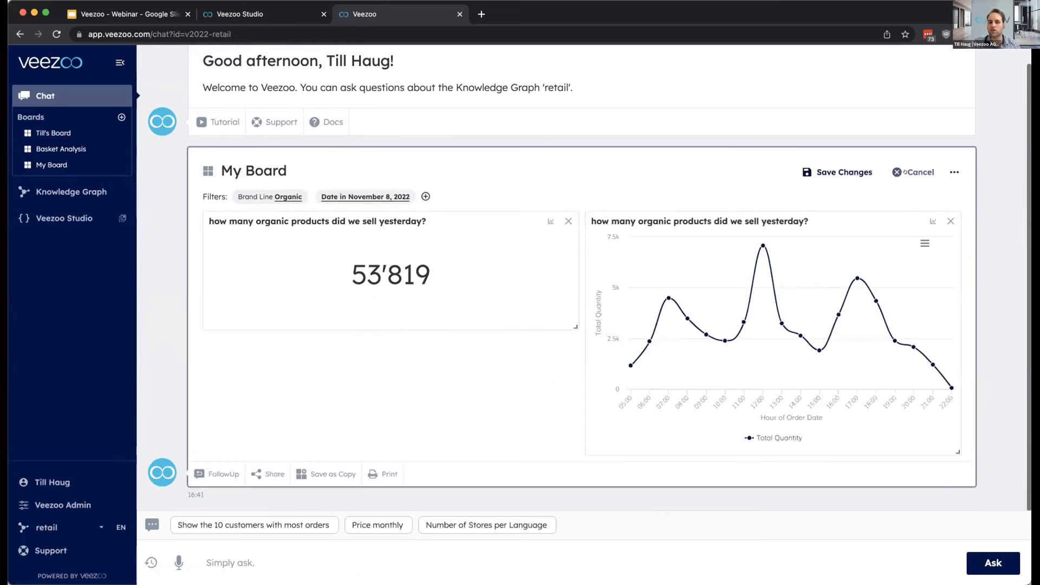
left_click_drag(576, 327, 502, 324)
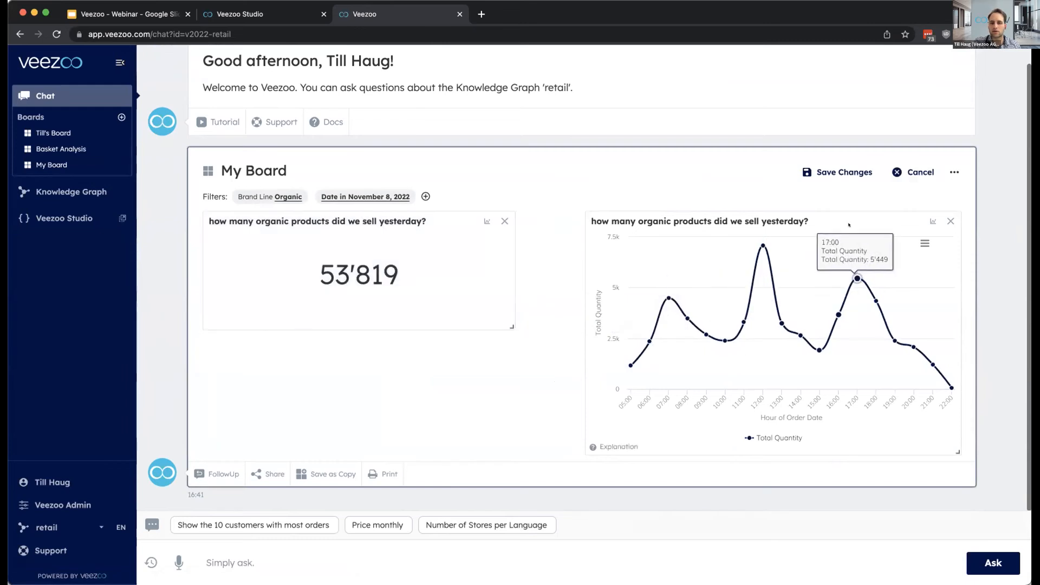
left_click_drag(894, 451, 957, 451)
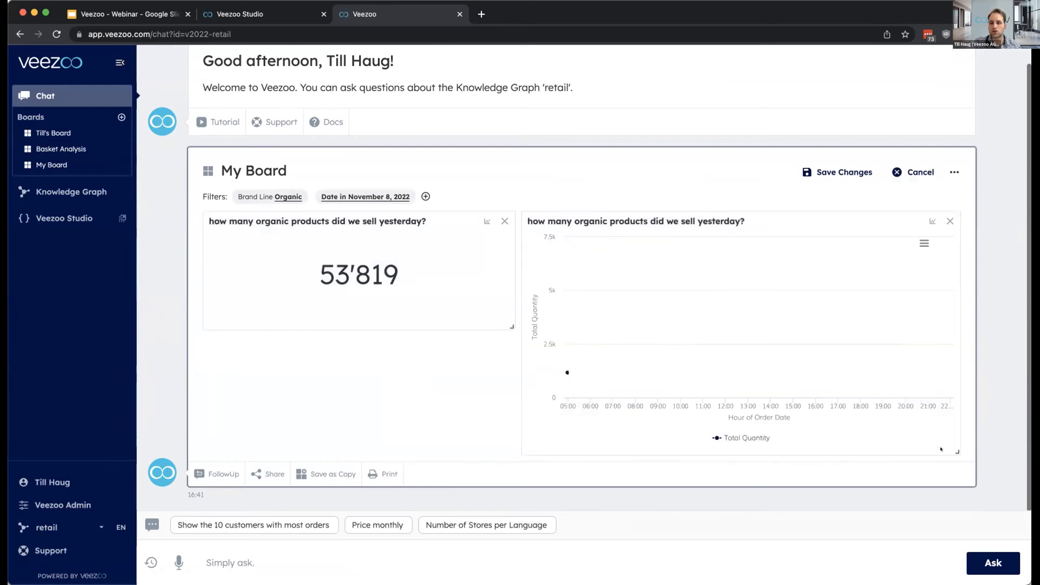
left_click(837, 172)
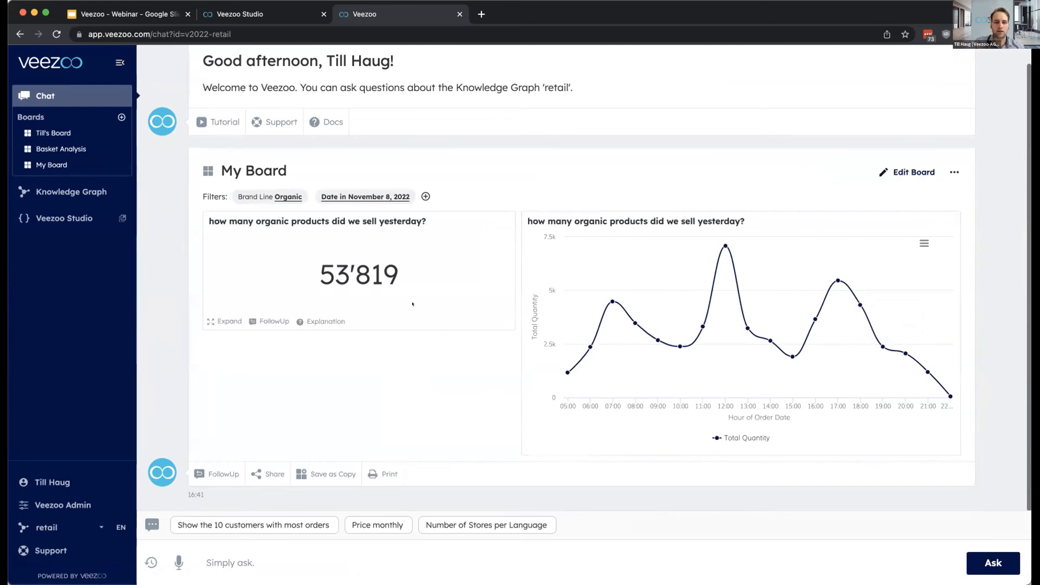
- Open the board with revenue and orders by canton and ask the follow-up "for the Region Aare for Peanut butter (Crunchy)"
left_click(56, 134)
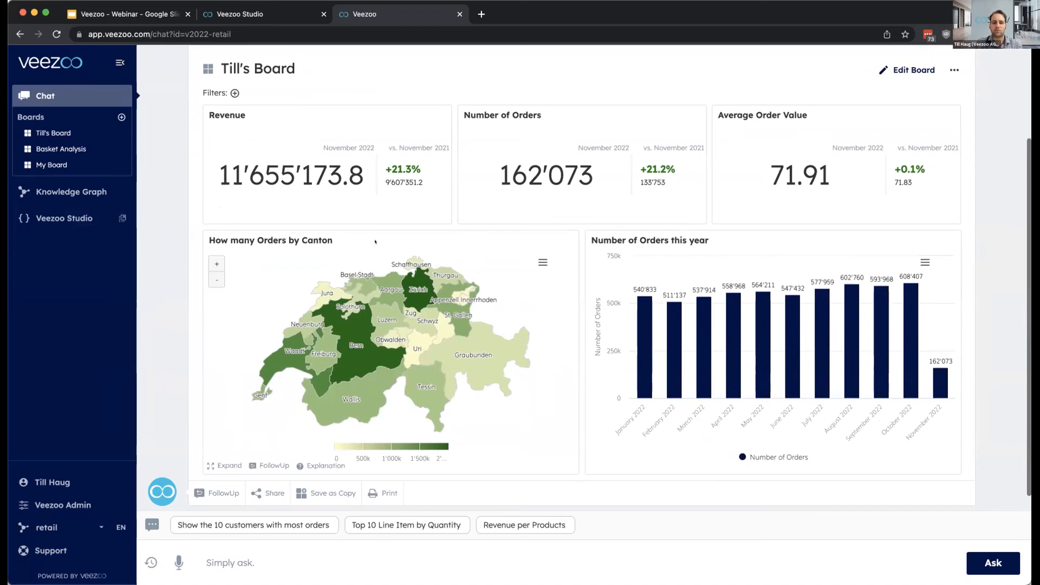
left_click(215, 491)
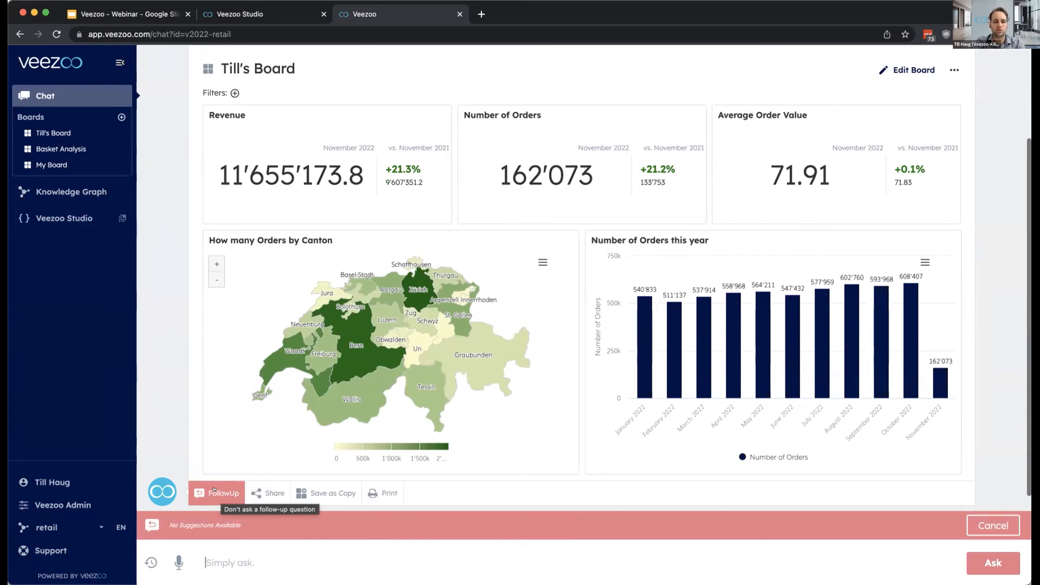
type("for the regi")
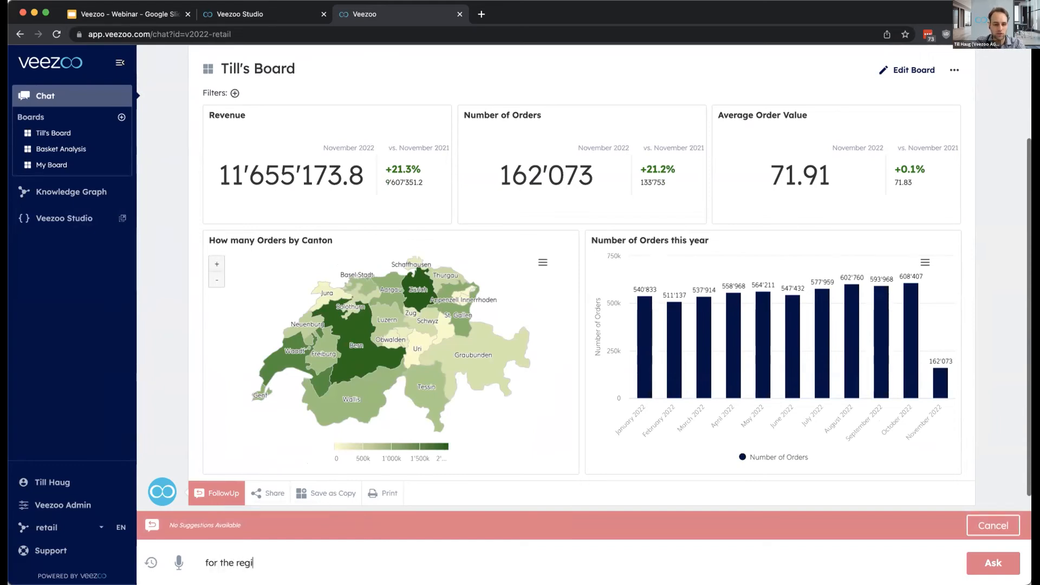
left_click(263, 529)
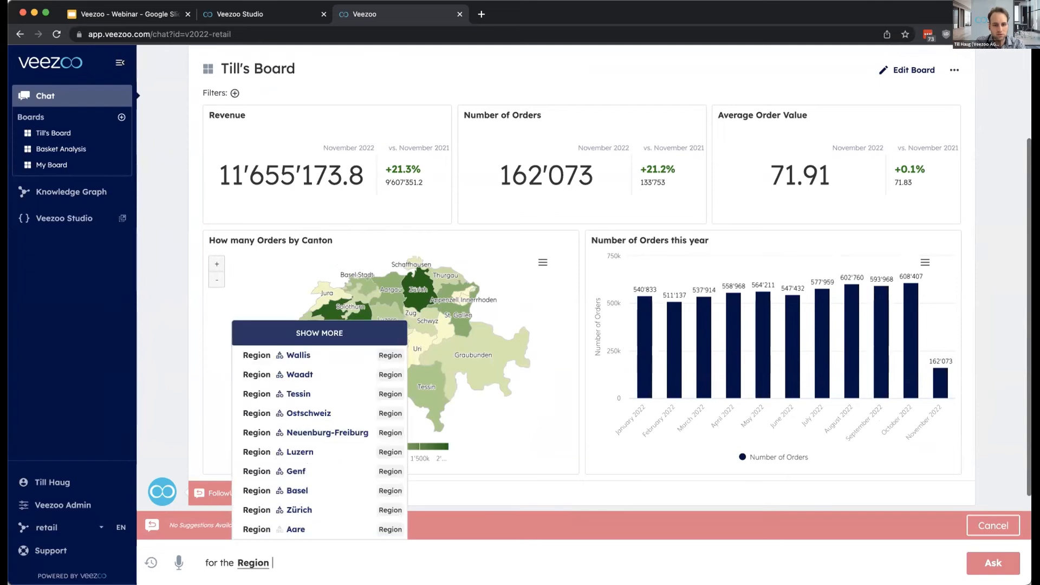
left_click(339, 531)
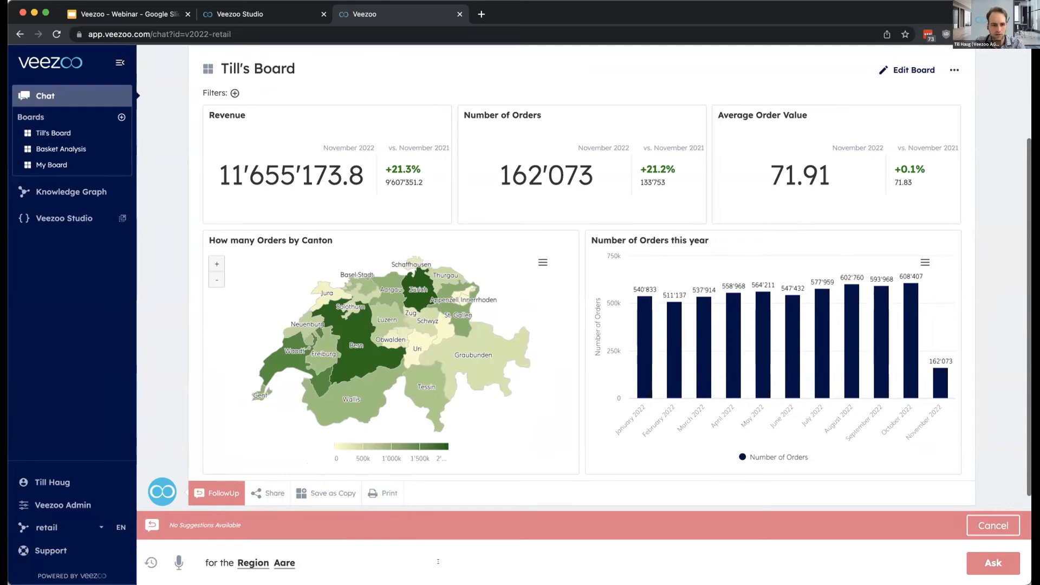
type("for pean")
key("Down")
key("Down")
key("Down")
key("Return")
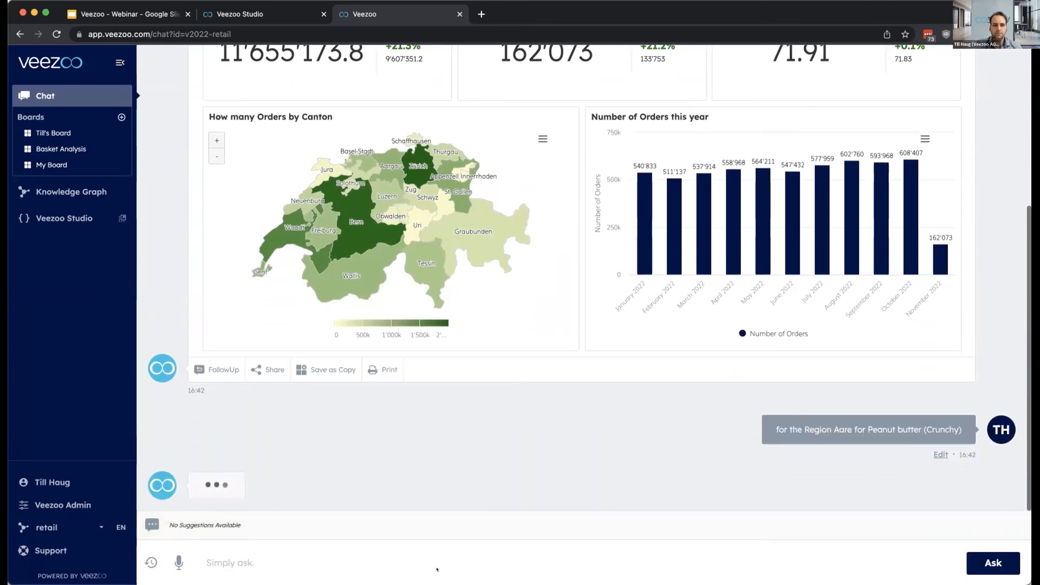
- Compare the original board's figures, canton map and monthly orders with the version filtered to Region Aare and Peanut butter (Crunchy)
scroll(464, 386, "up", 3)
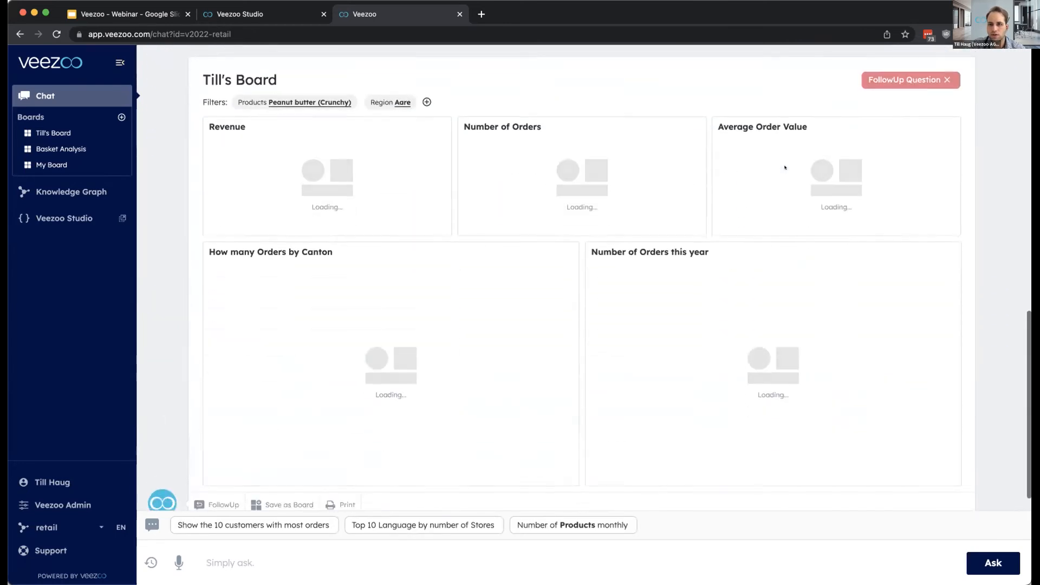
scroll(786, 168, "up", 8)
scroll(786, 168, "up", 5)
scroll(628, 416, "down", 1)
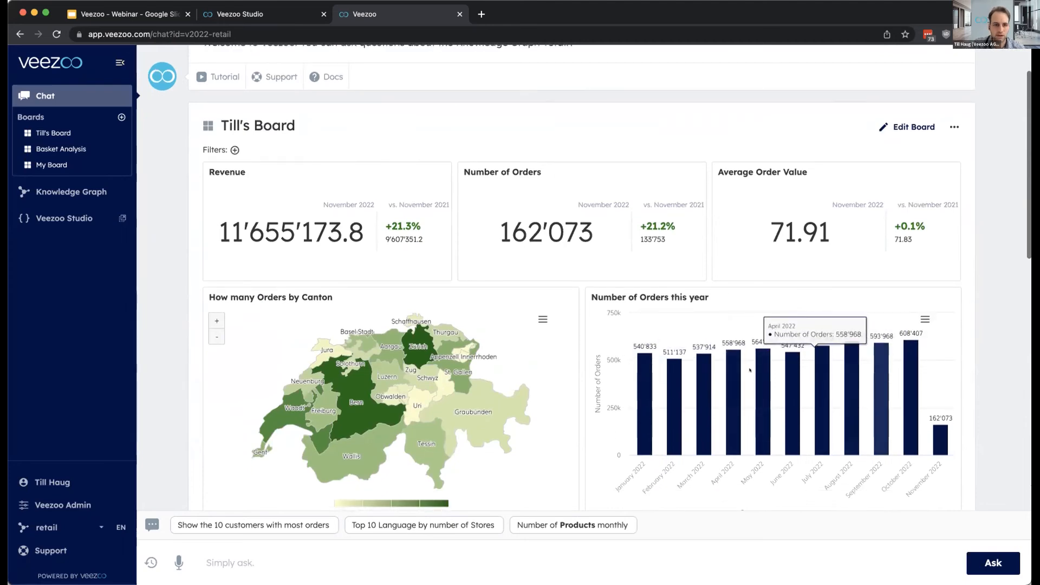
scroll(422, 314, "down", 1)
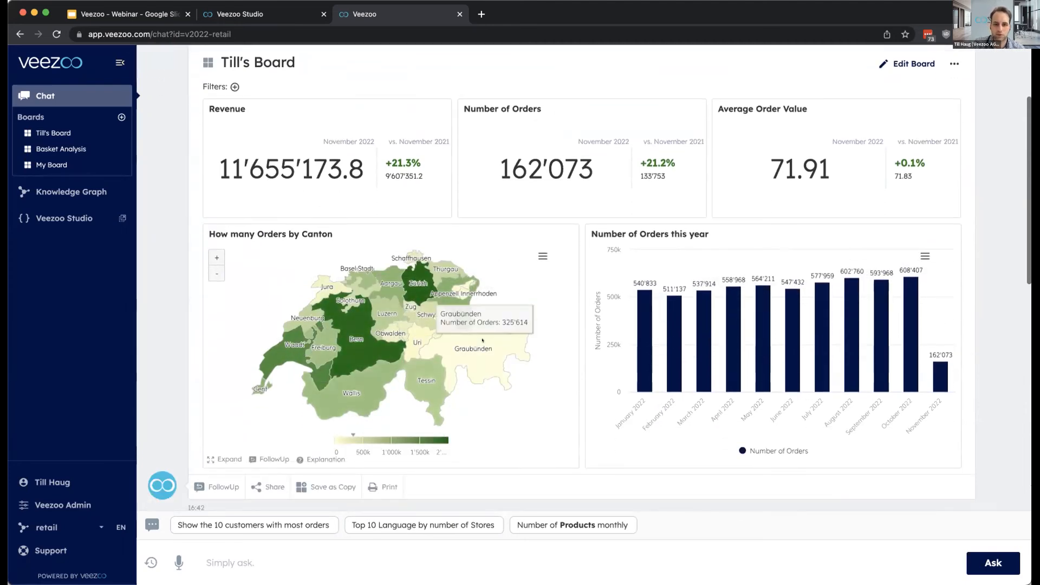
scroll(460, 341, "down", 6)
scroll(483, 341, "down", 4)
scroll(483, 340, "up", 2)
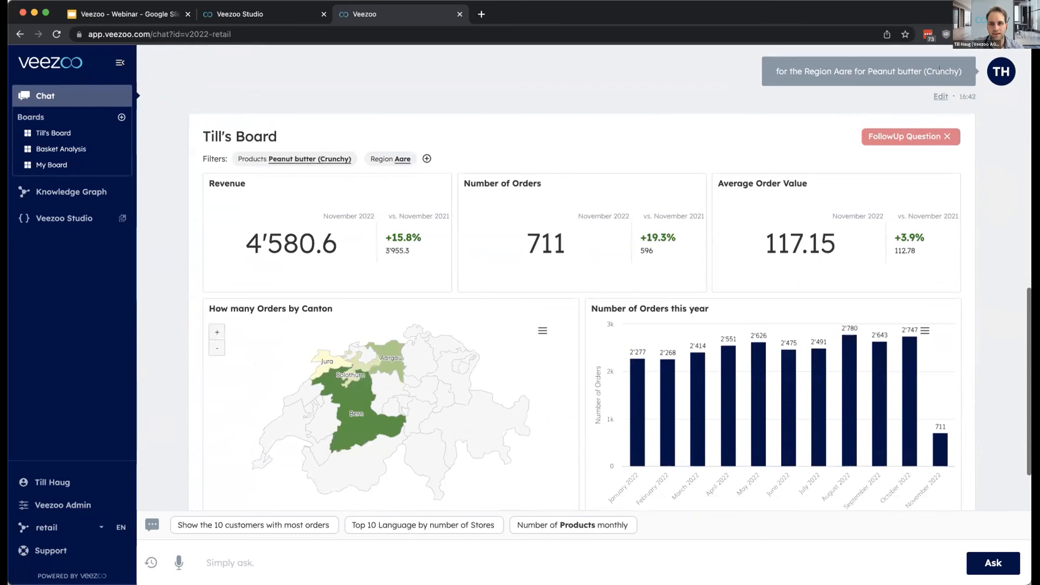
scroll(393, 212, "down", 1)
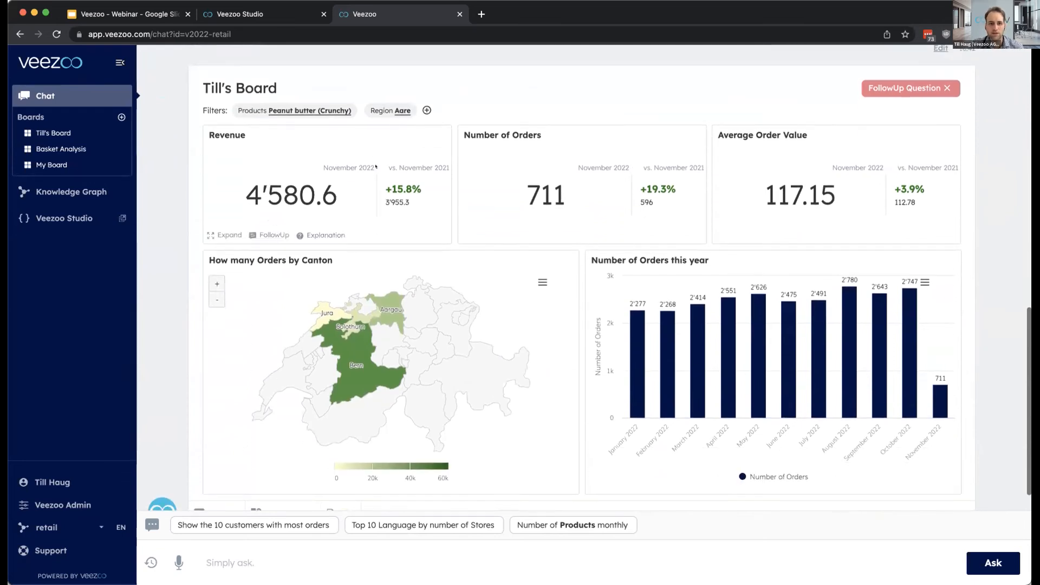
scroll(392, 211, "down", 1)
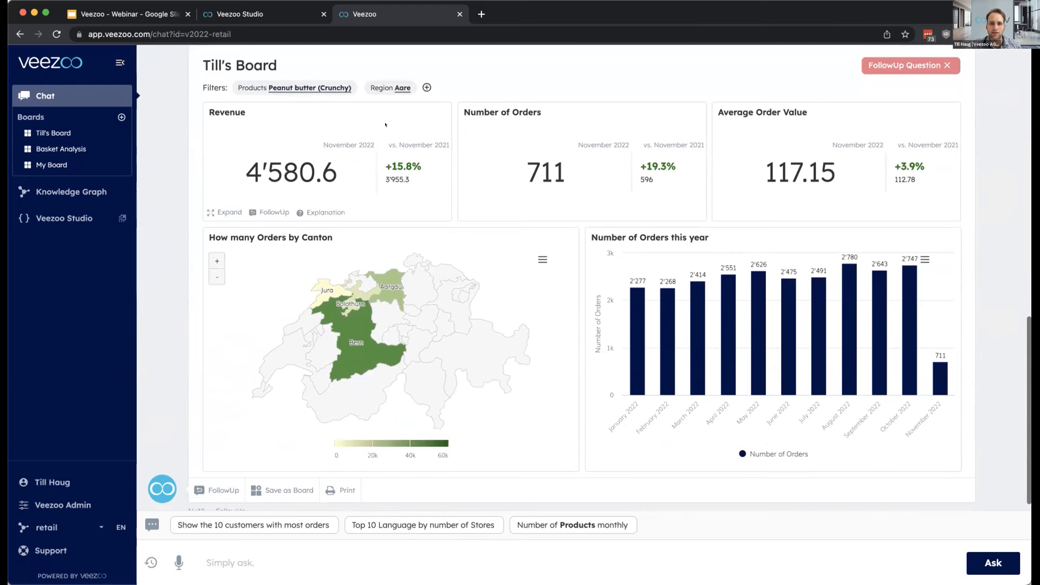
mouse_move(355, 347)
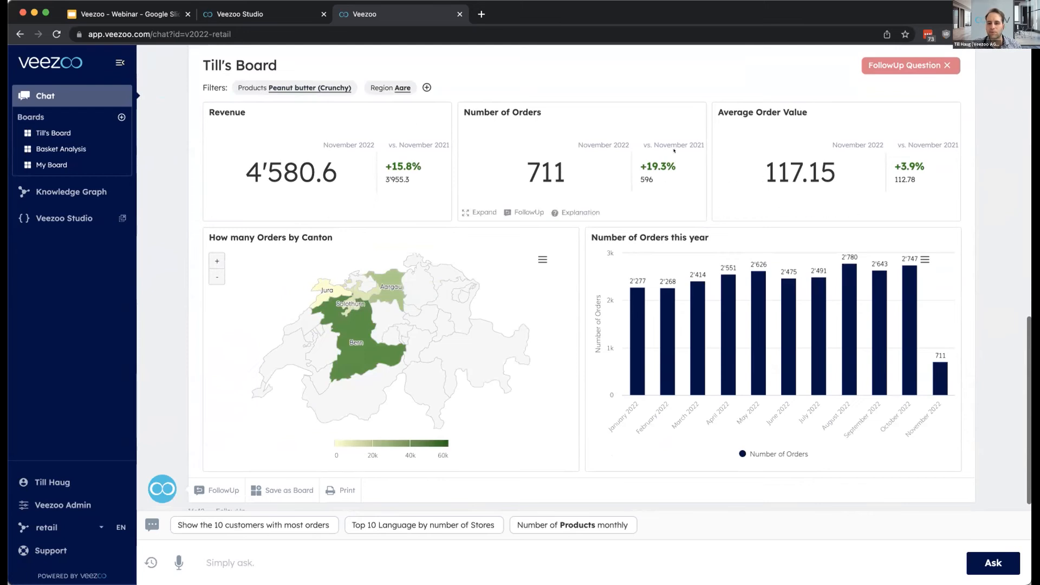
mouse_move(767, 415)
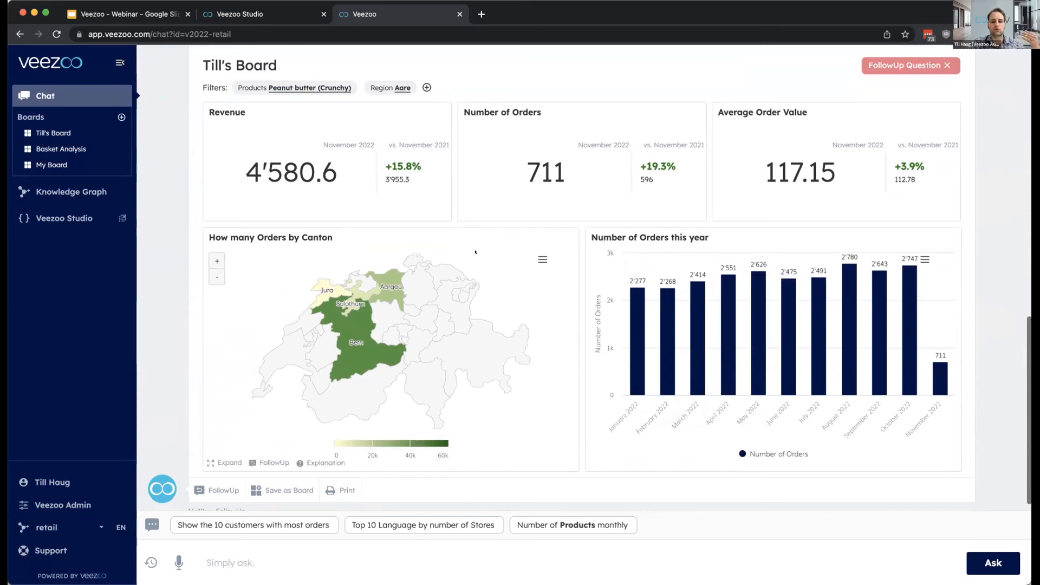
- Open the Basket Analysis board and review its order percentage, average value, average quantity and top 10 products chart
left_click(66, 146)
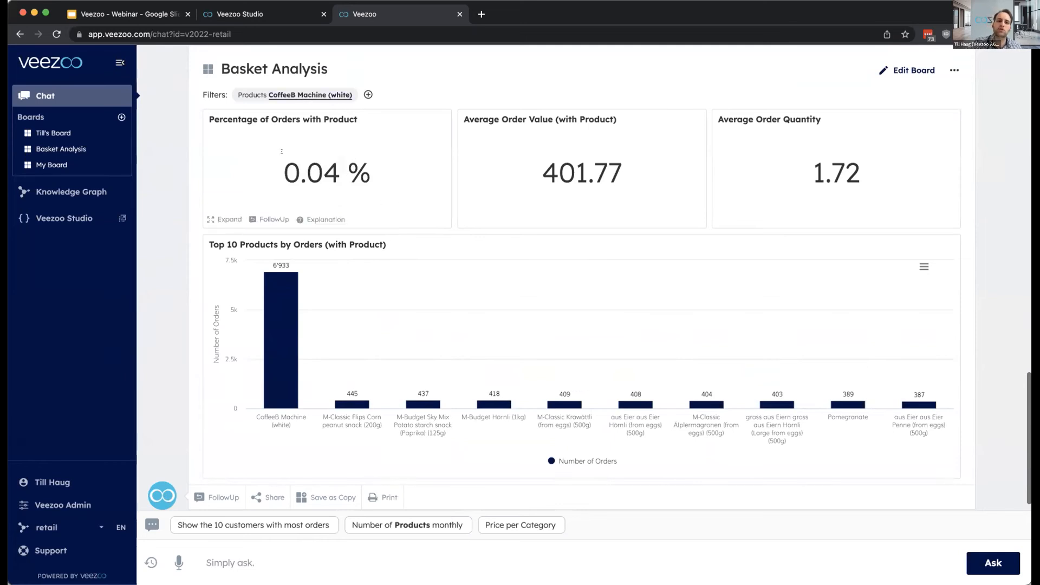
left_click_drag(378, 176, 276, 176)
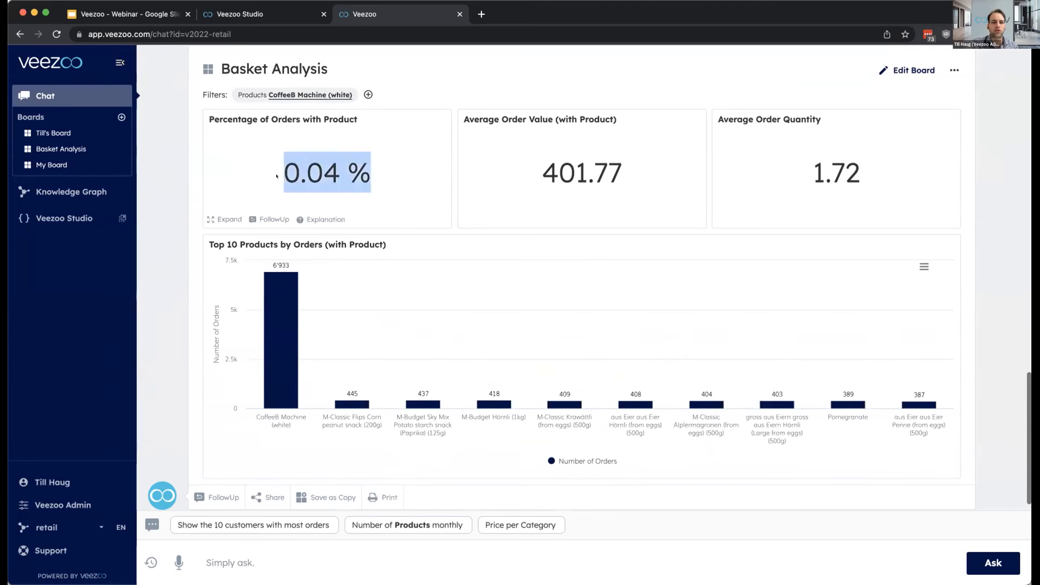
left_click(363, 160)
left_click_drag(611, 177, 537, 176)
left_click(576, 161)
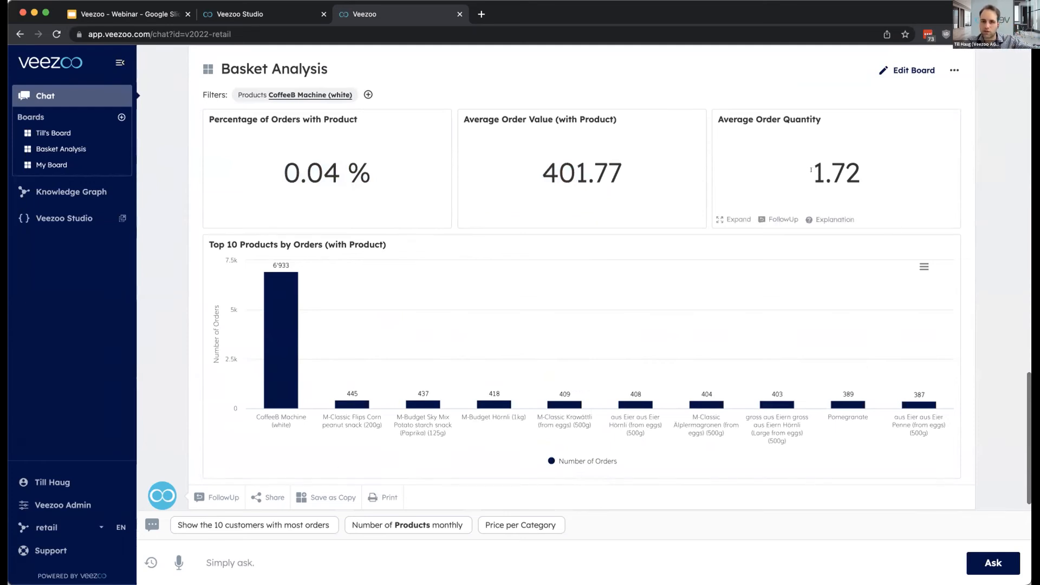
left_click_drag(811, 170, 861, 172)
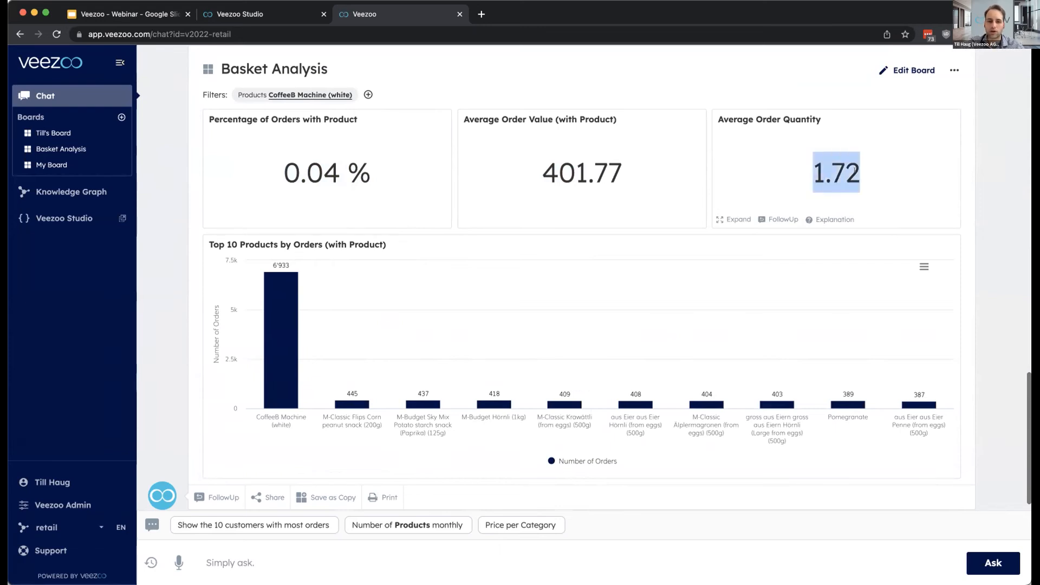
left_click(457, 303)
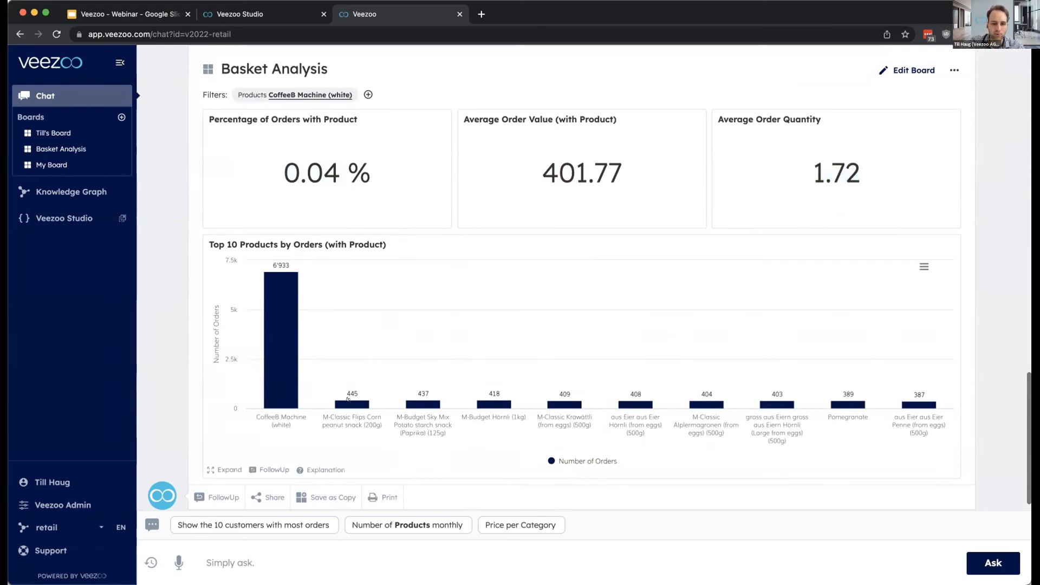
mouse_move(412, 404)
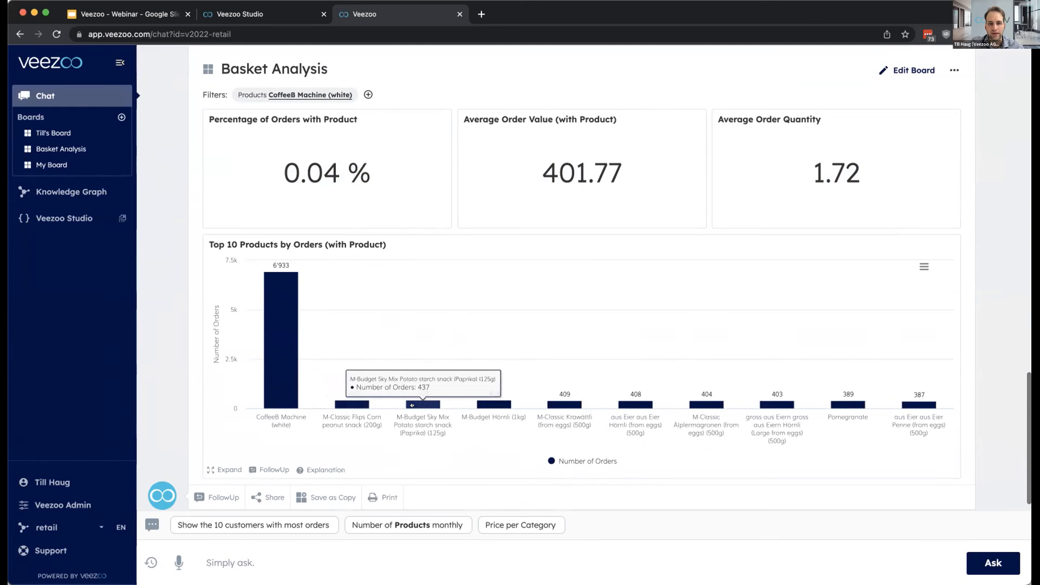
- Set the Basket Analysis product filter to "Alfredo Classico Mozzarella (Ball) (150g)" and compare the result with the original board
left_click(293, 95)
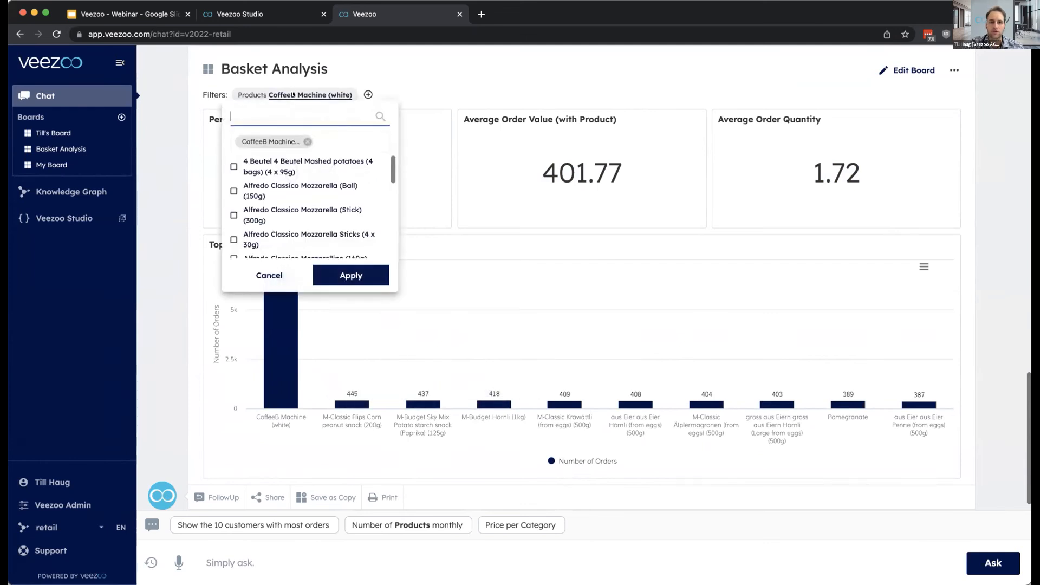
left_click(286, 187)
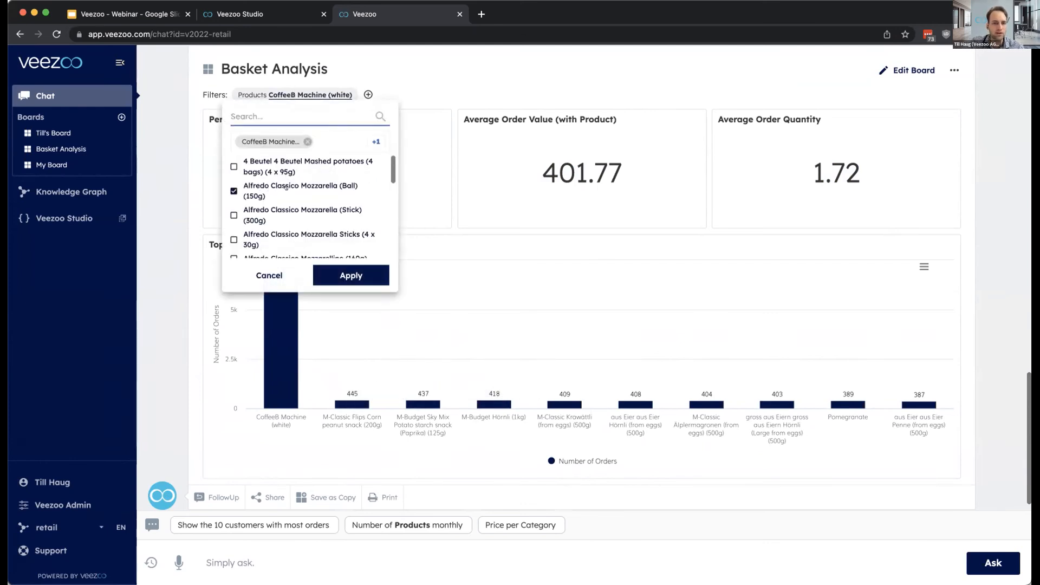
left_click(358, 277)
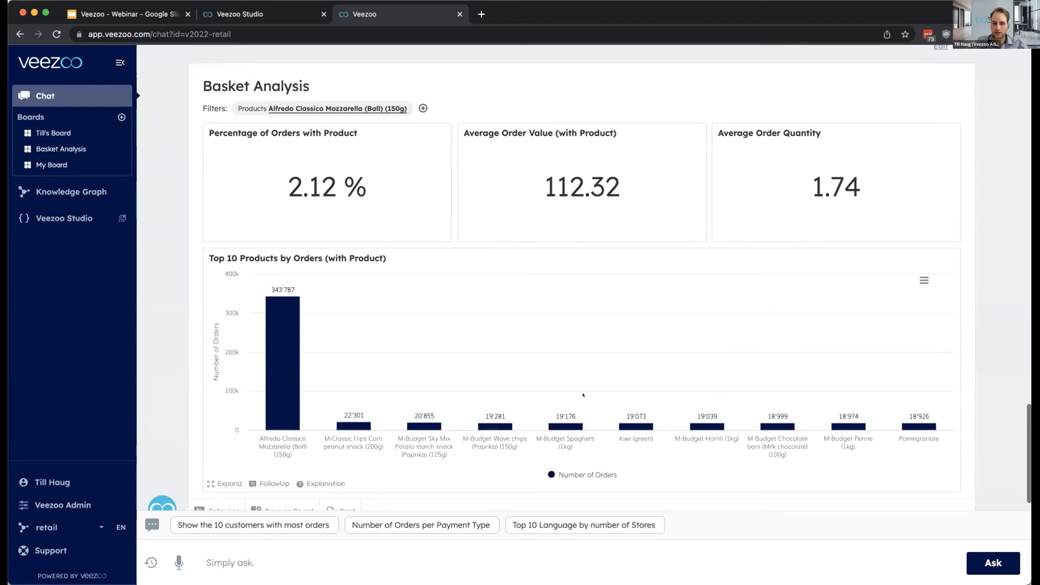
scroll(583, 395, "up", 8)
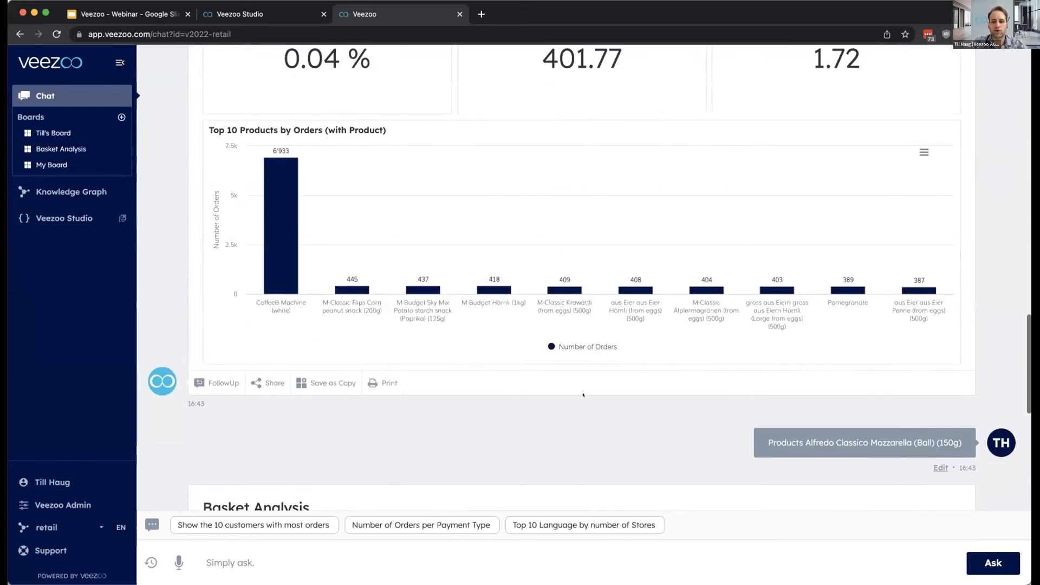
scroll(583, 395, "down", 8)
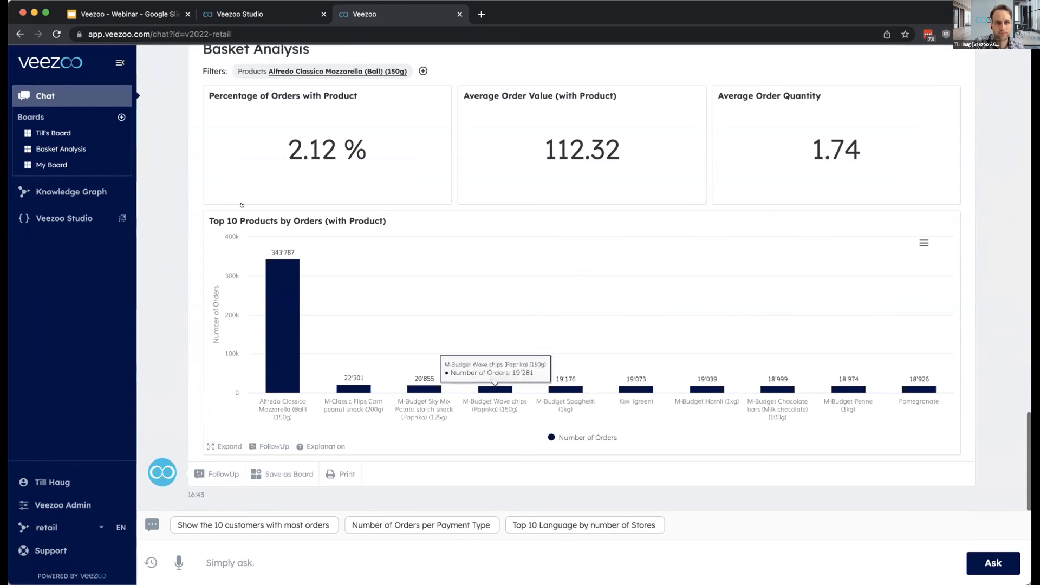
- Switch to the "Veezoo - Webinar" Google Slides deck, present from the Live Demo slide and advance to the following slide
left_click(146, 20)
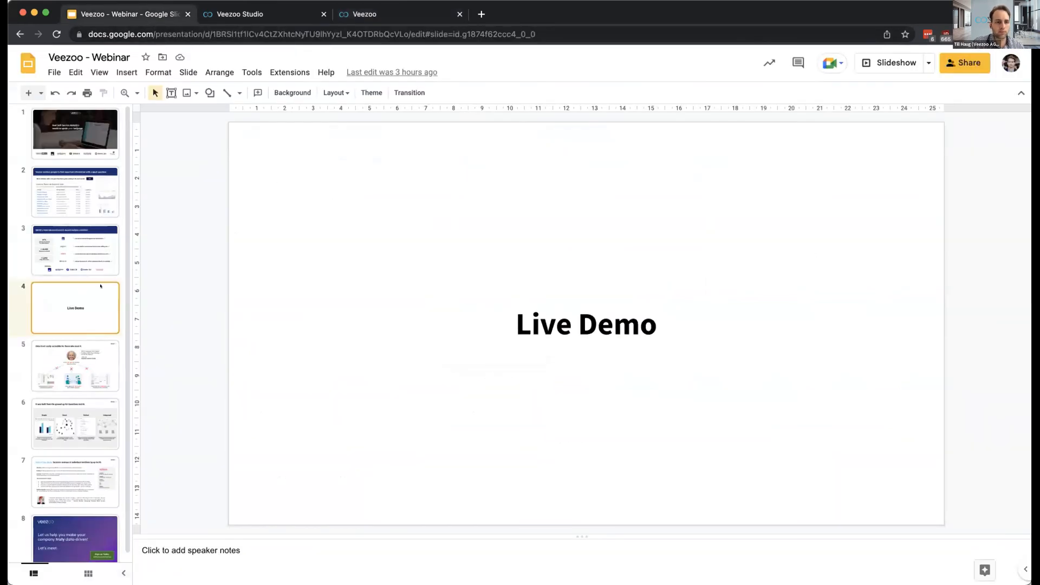
key("super+Return")
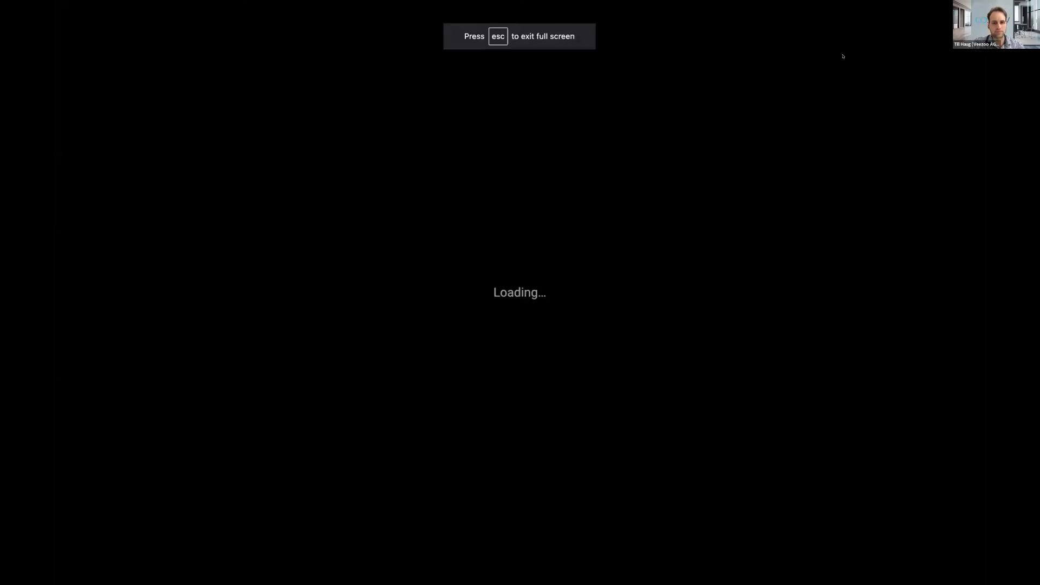
key("Right")
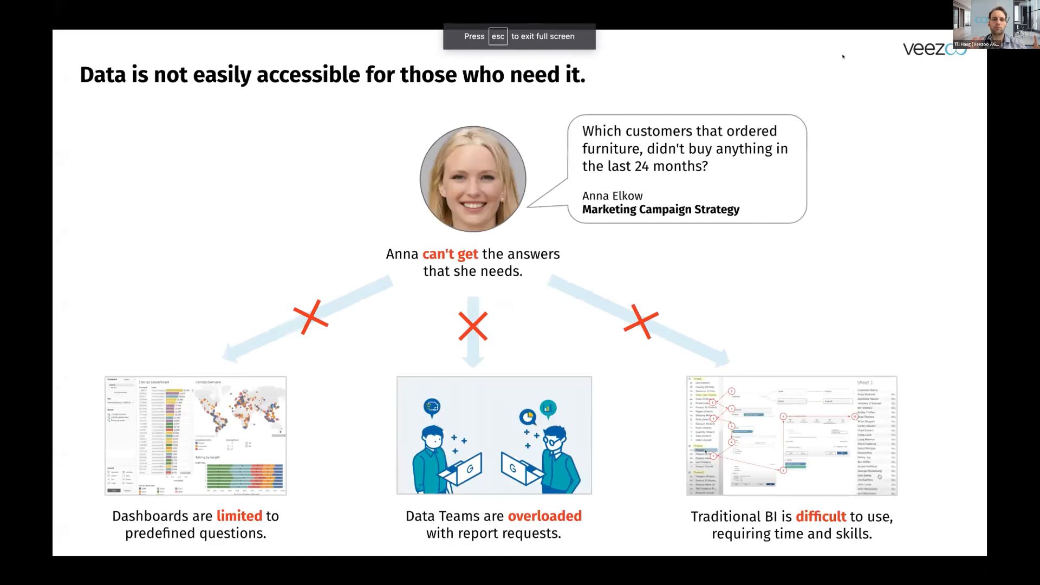